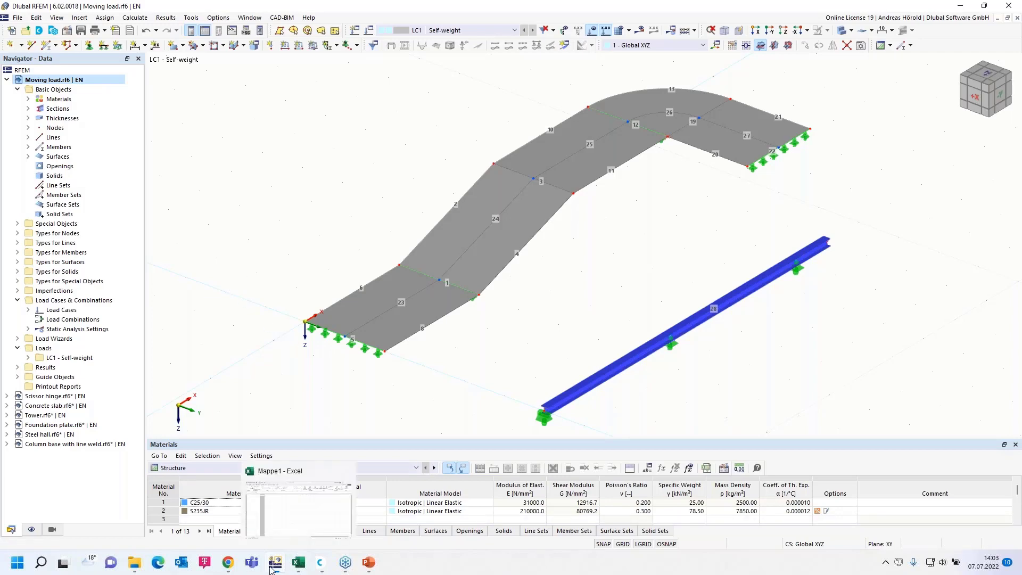
Step: Switch to Chrome and locate the moving-load script downloads on Dlubal's webinar page "Most Frequently Asked Questions Addressed by Dlubal's Support Team"
click(228, 562)
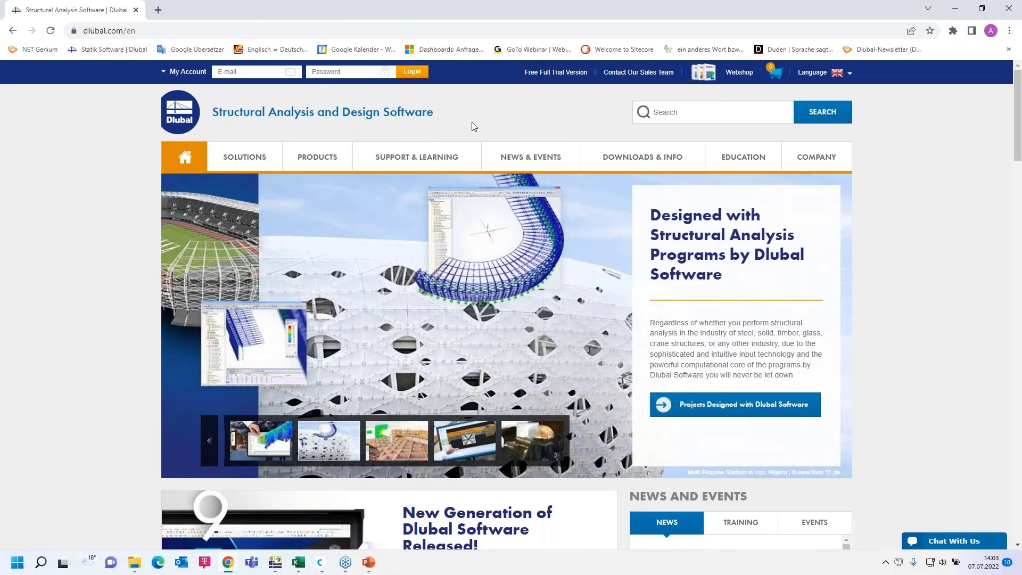
mouse_move(528, 159)
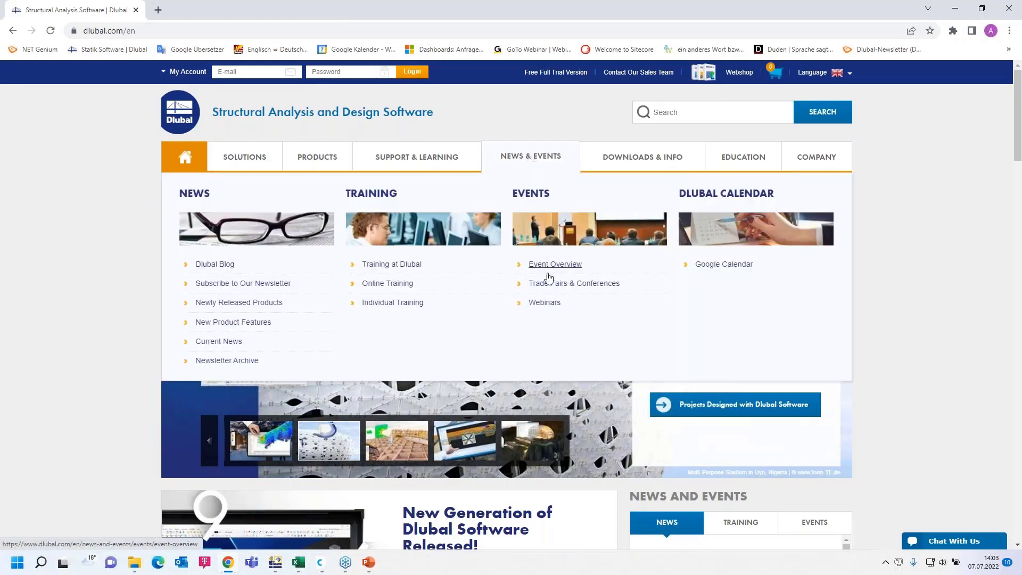
click(542, 303)
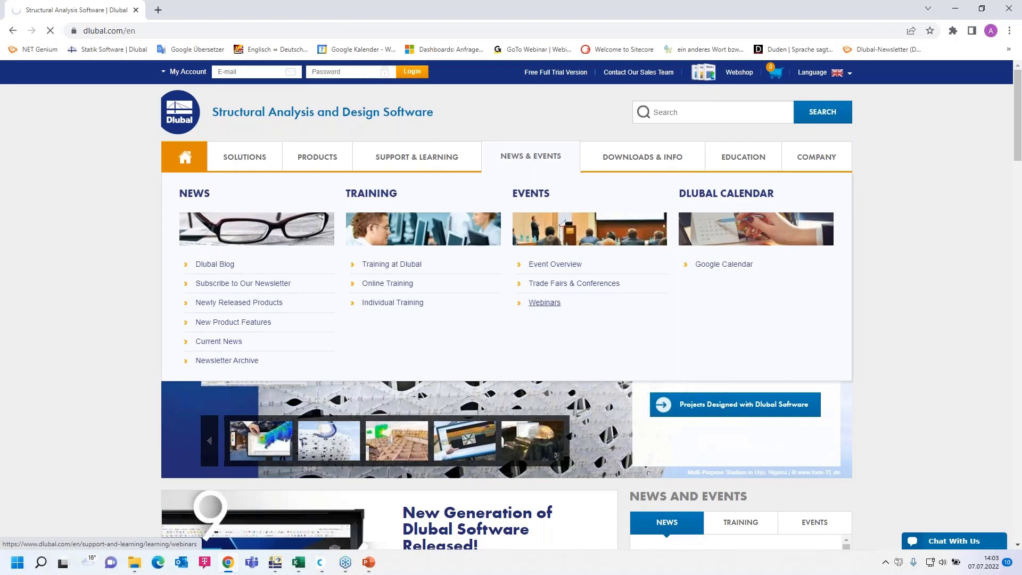
scroll(523, 286, down, 5)
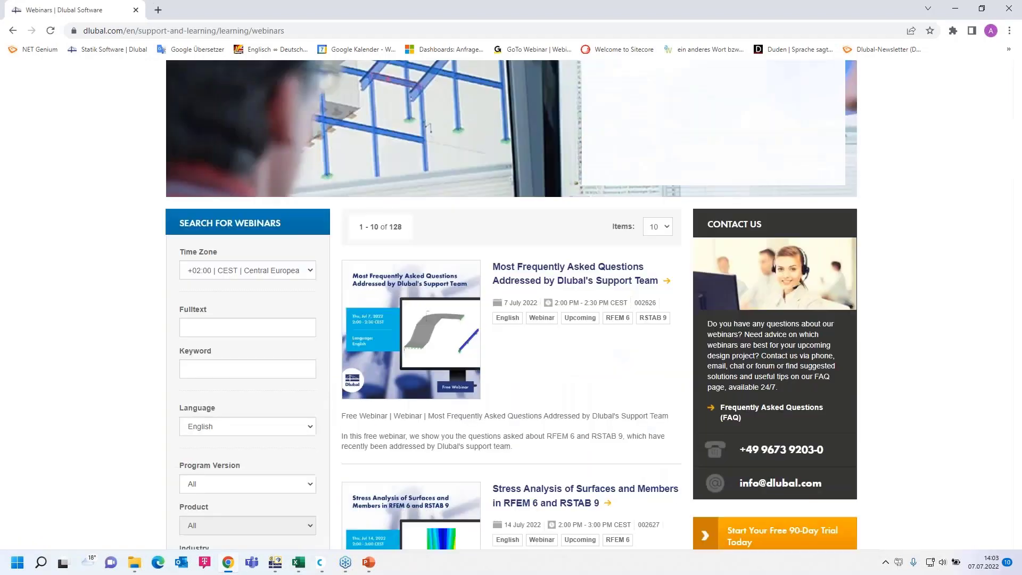
click(523, 286)
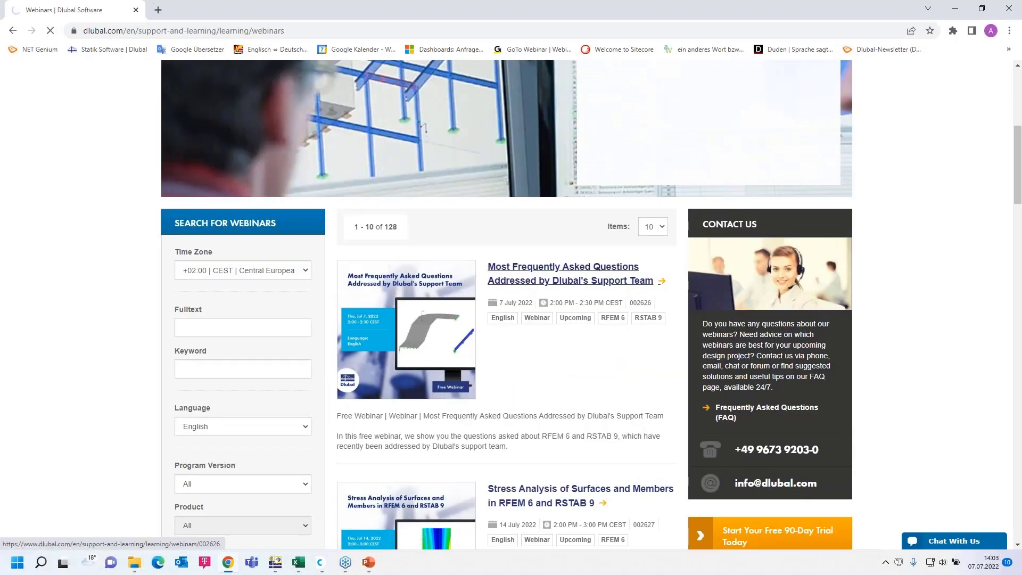
scroll(524, 286, down, 10)
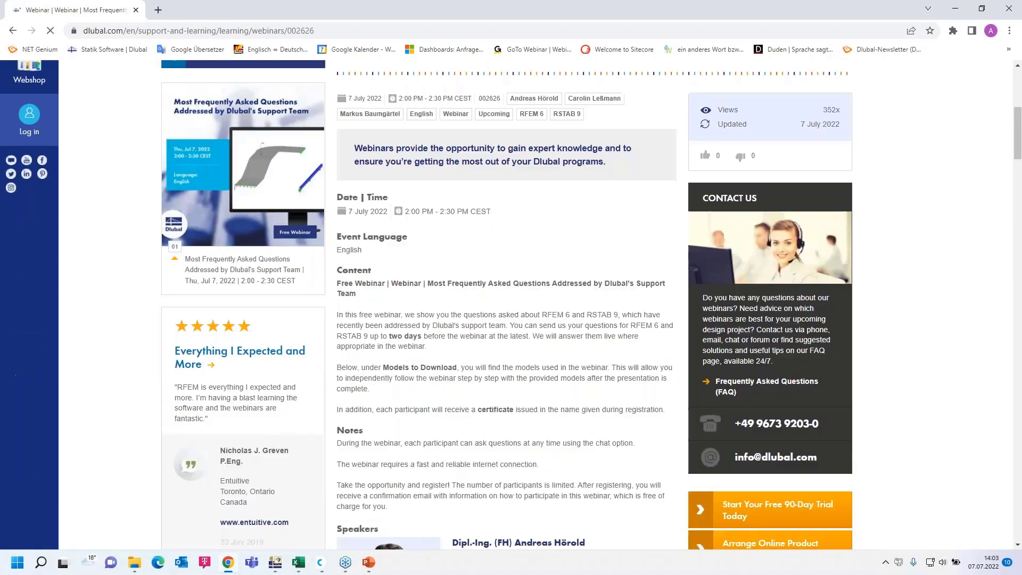
scroll(511, 298, down, 4)
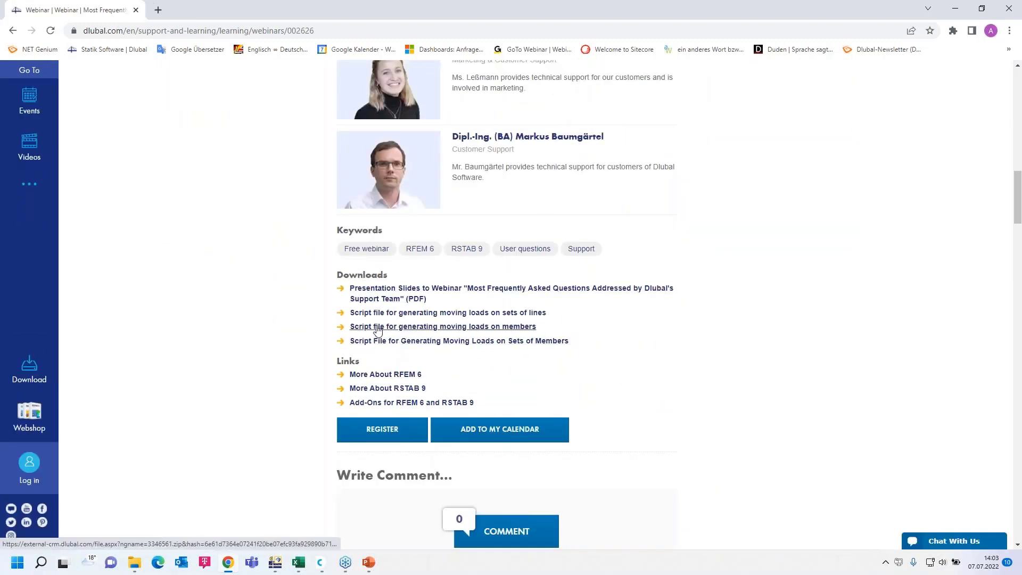
click(394, 325)
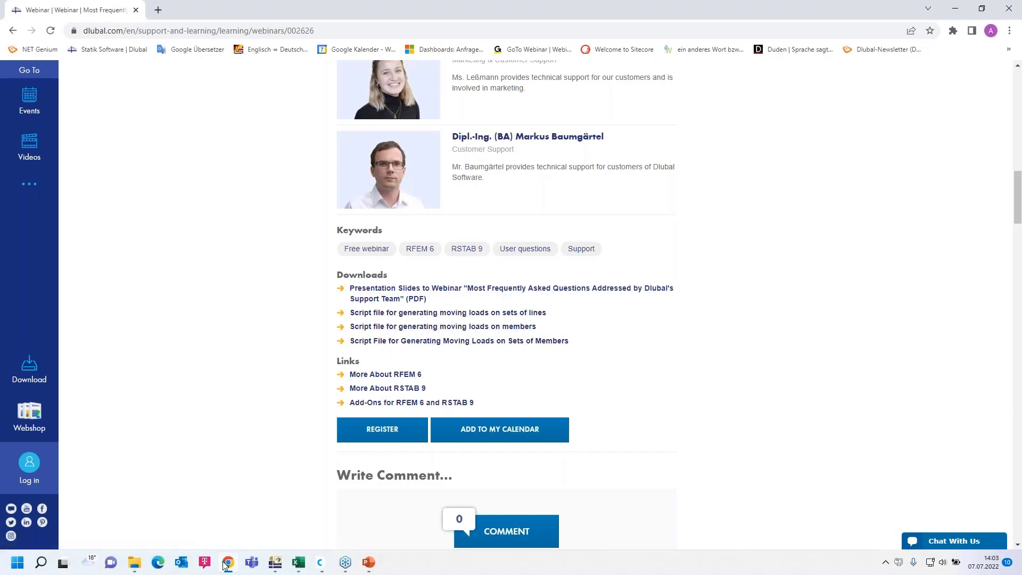
Step: Check the script files in the user_scripts folder in File Explorer, and open the Script Manager in RFEM
click(133, 565)
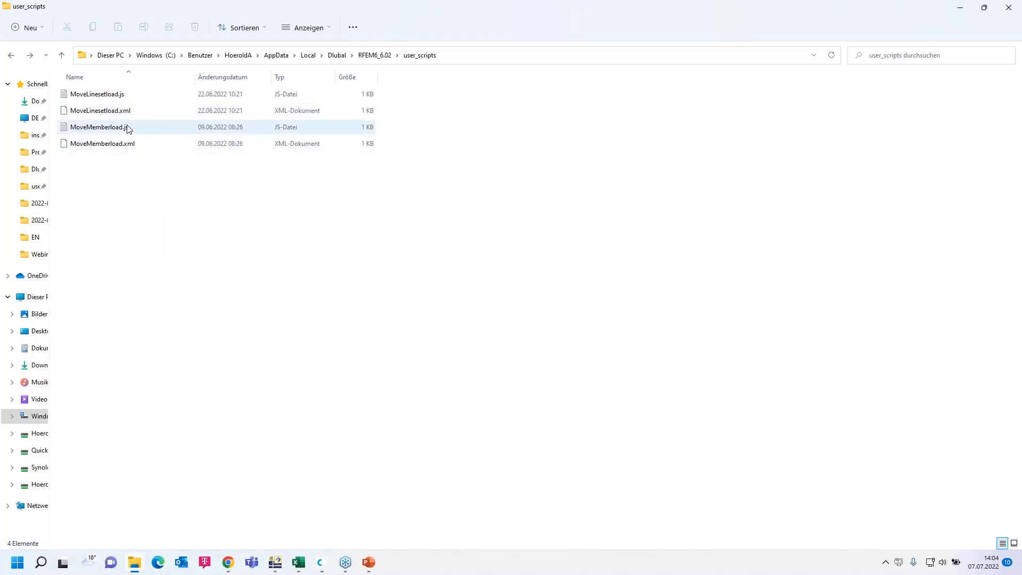
click(271, 565)
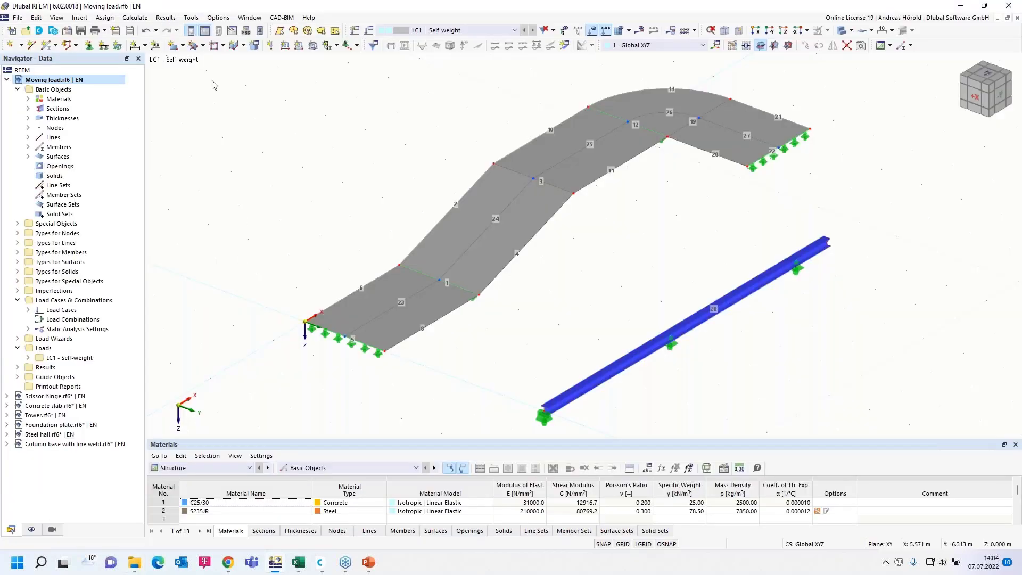
click(246, 31)
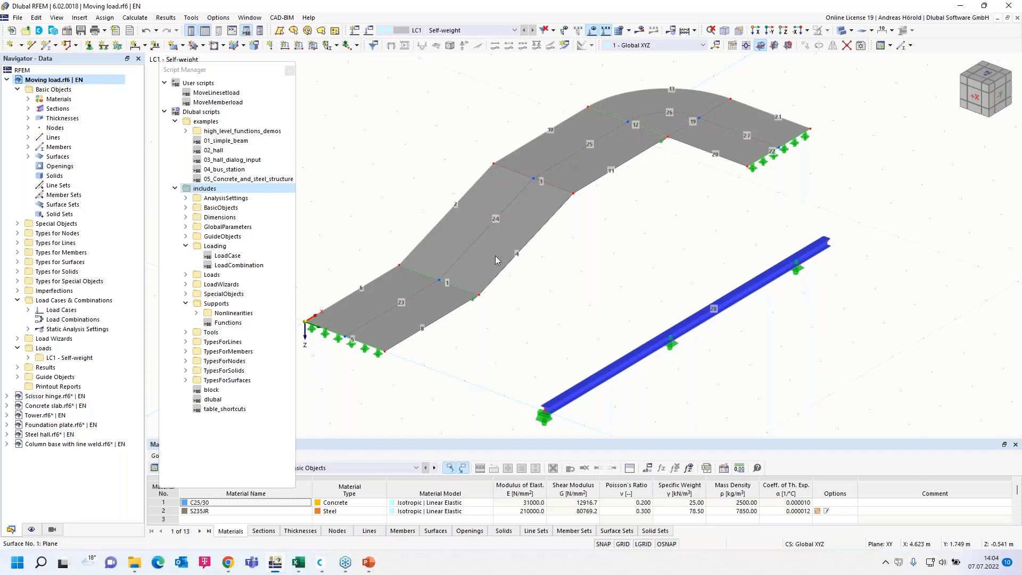
Step: Create a continuous line set from the centre lines 23 to 27 running along the ramp surfaces
click(413, 301)
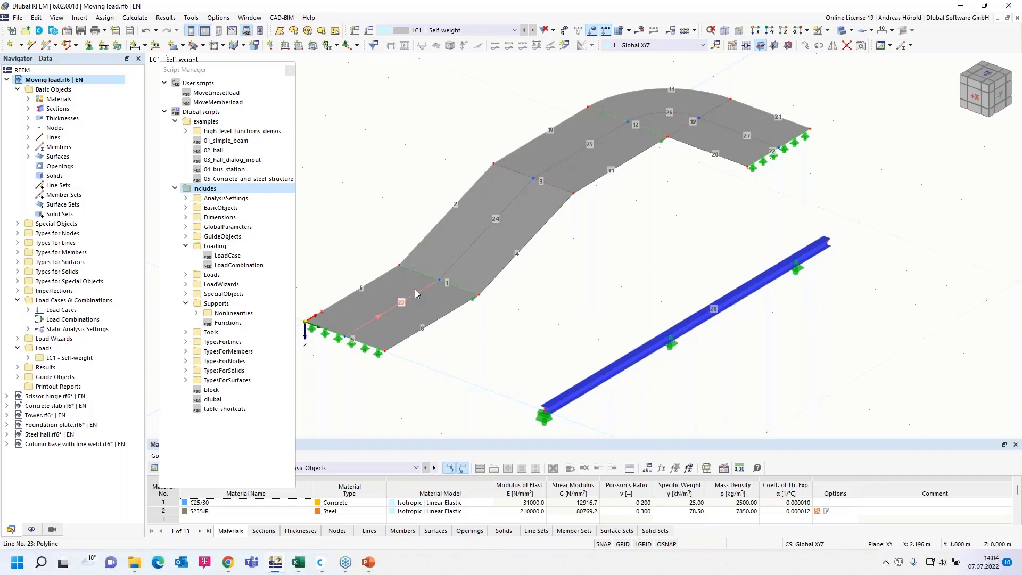
click(459, 261)
click(631, 141)
click(658, 113)
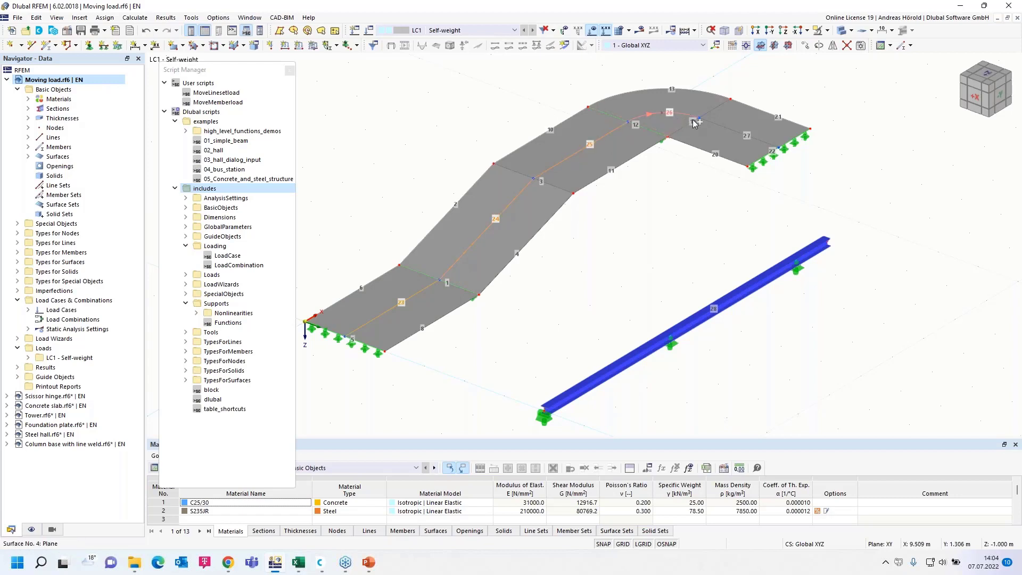
right_click(724, 129)
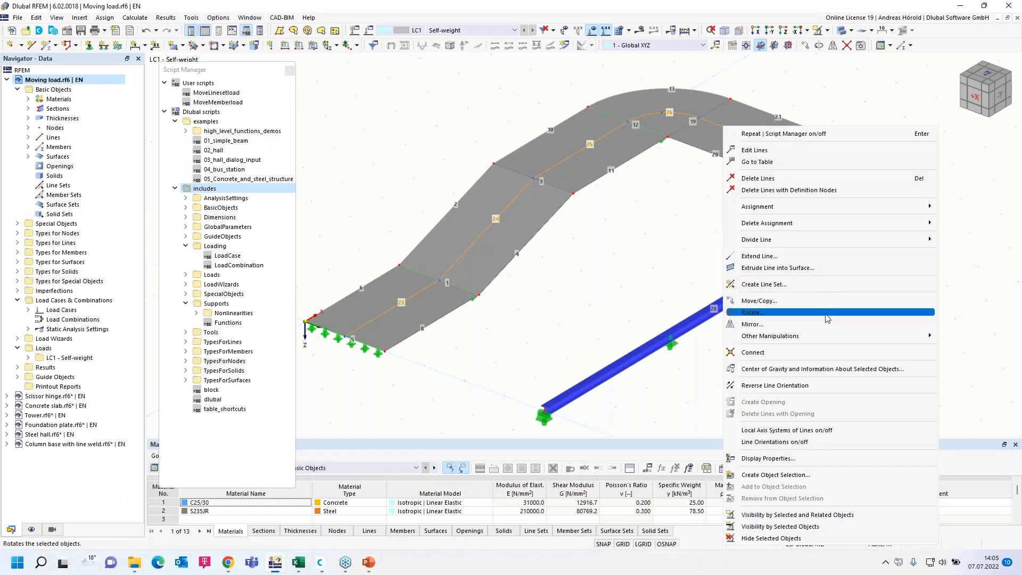
click(782, 285)
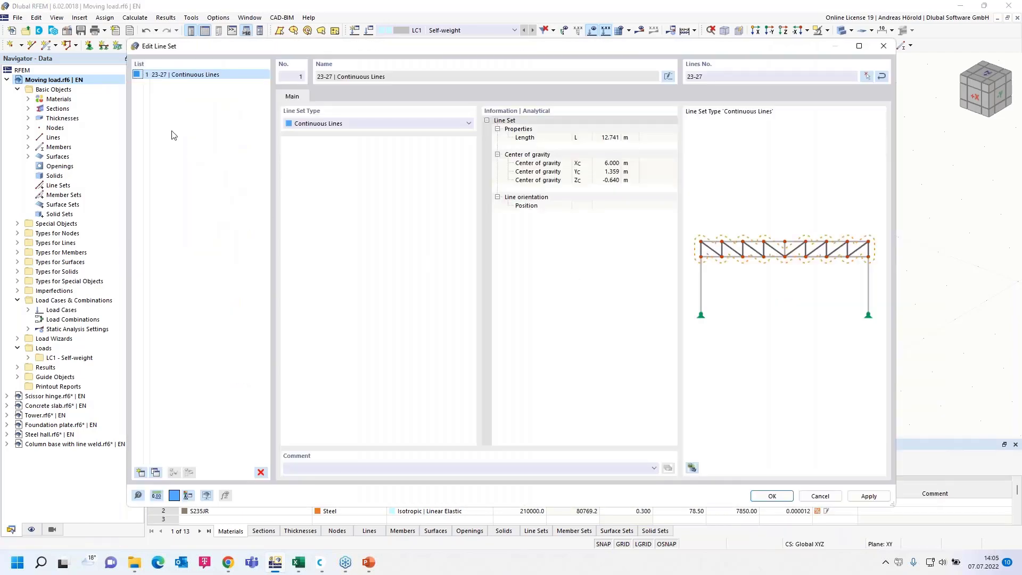
click(770, 498)
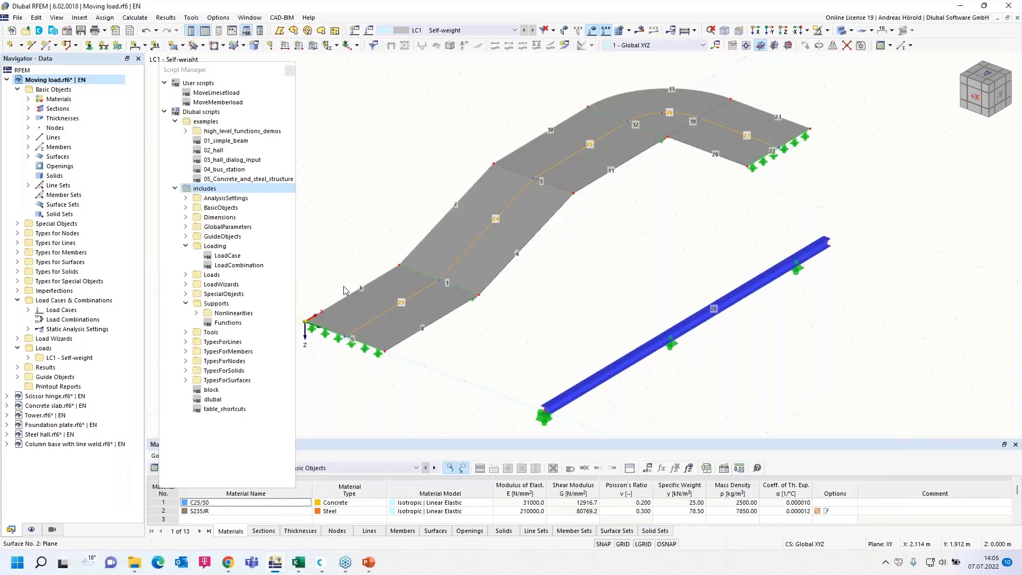
Step: Run the MoveLinesetload script with a 1000 N nodal load in Z, 10 steps and line set 1
double_click(215, 93)
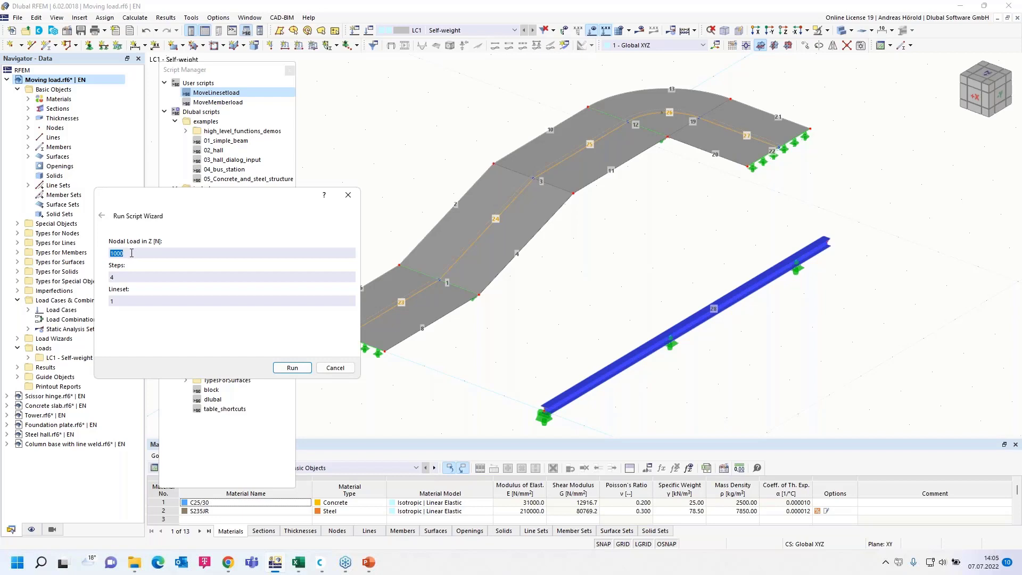
drag(131, 273, 109, 275)
click(292, 367)
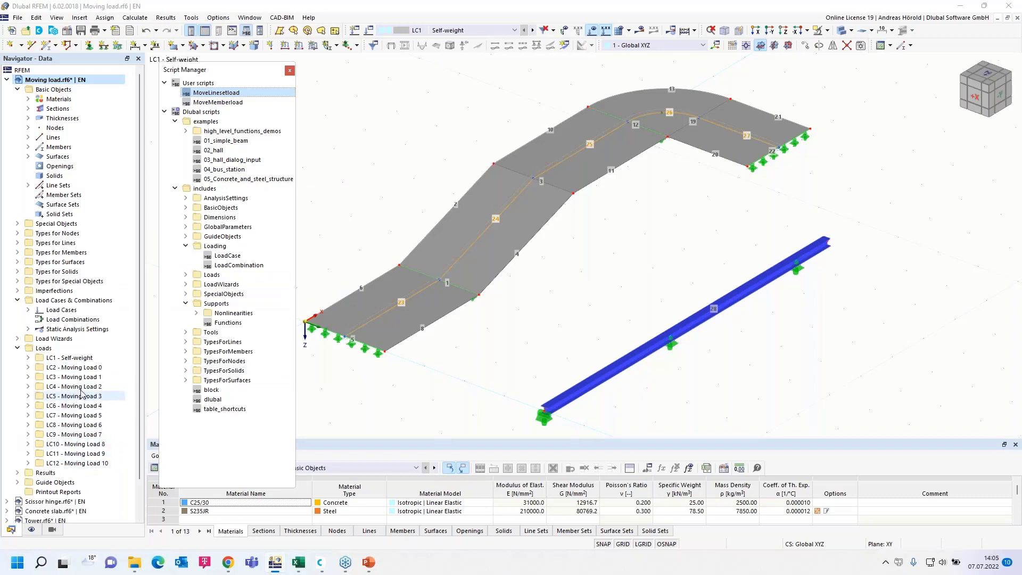
Step: Examine the moving load's position along the ramp by going through load cases LC2 to LC12
click(504, 36)
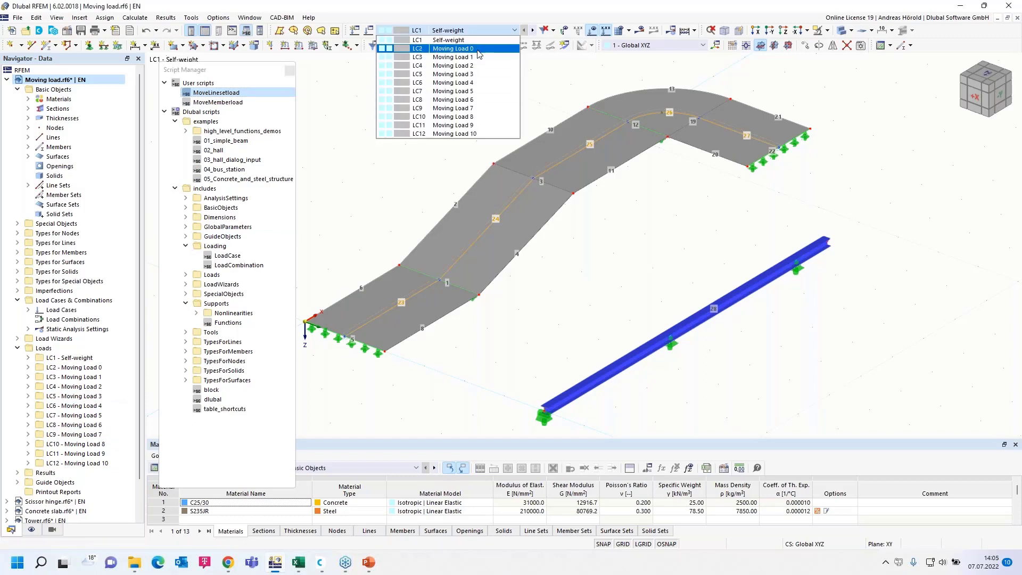
click(478, 52)
middle_drag(574, 298, 568, 294)
right_drag(568, 295, 622, 258)
key(Escape)
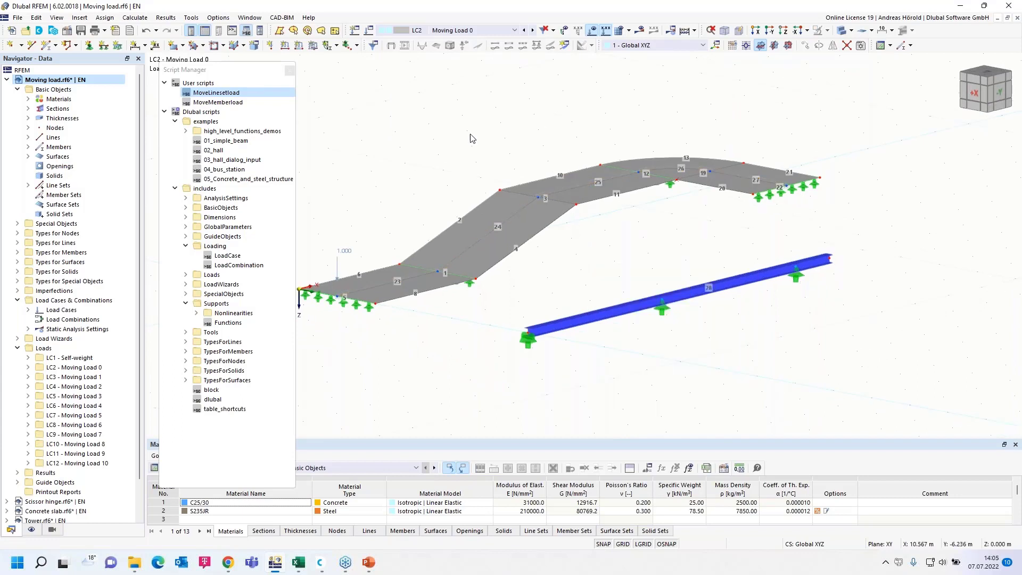
click(532, 31)
click(533, 31)
click(533, 31)
click(533, 31)
click(533, 31)
click(532, 31)
click(532, 31)
click(533, 30)
click(532, 31)
click(532, 31)
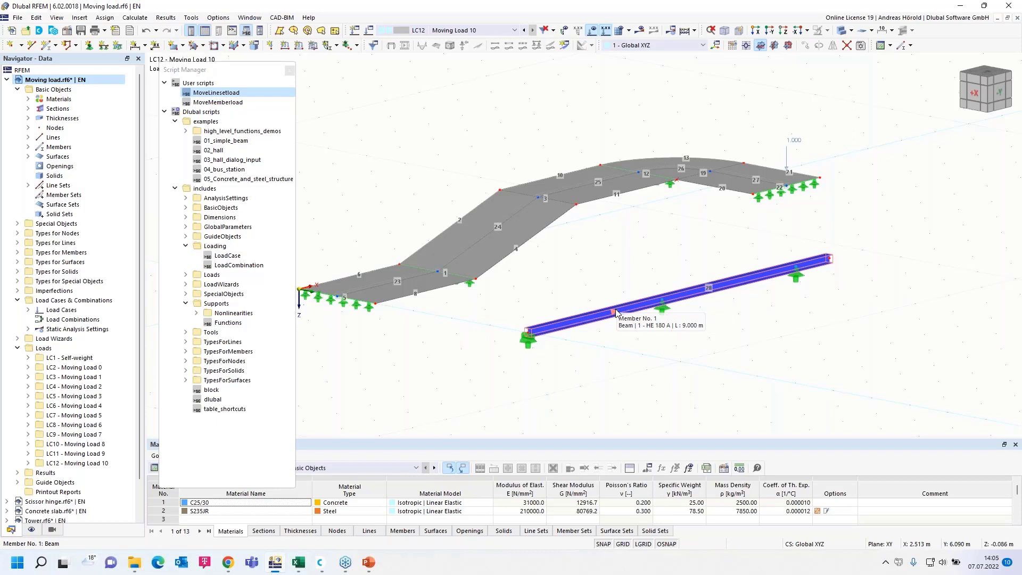
Step: Run the MoveMemberload script with a 2000 N nodal load in Z, 10 steps and member 1
double_click(207, 102)
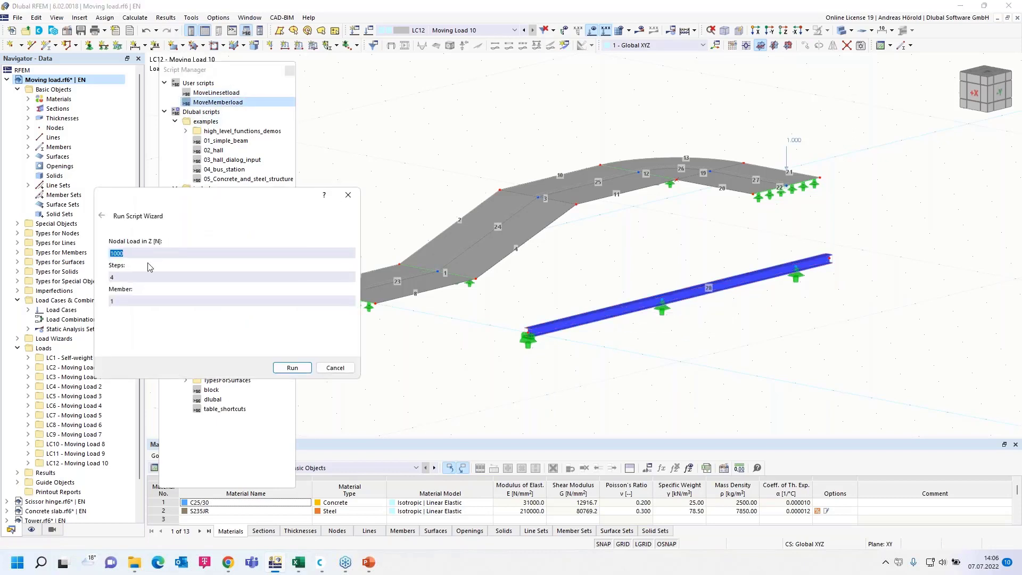
text(2)
text(10)
click(293, 367)
Step: Examine the moving load's position along the steel beam by going through load cases LC13 to LC23
click(533, 31)
click(533, 31)
click(533, 30)
click(533, 31)
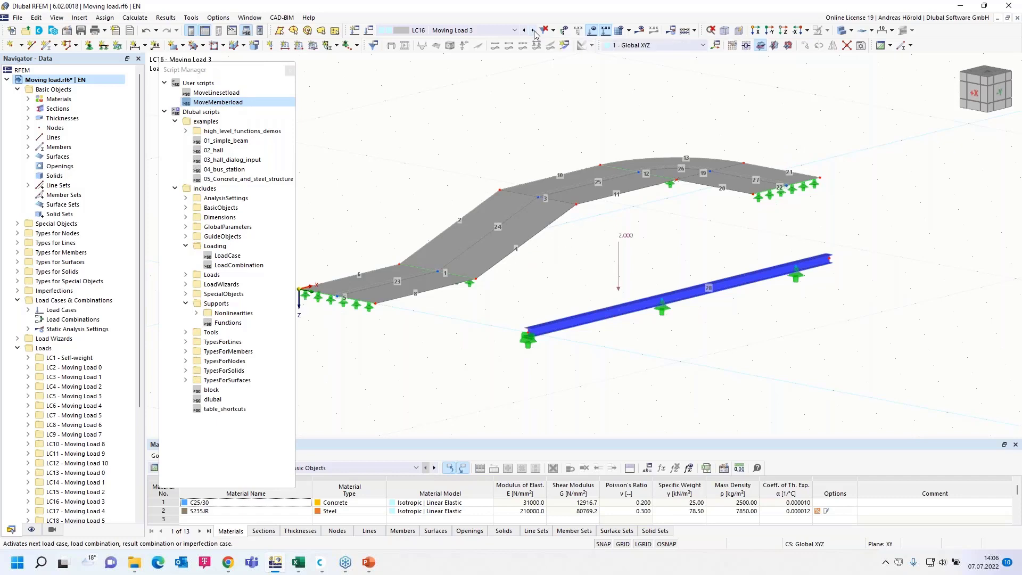
click(535, 31)
click(534, 30)
click(534, 30)
click(534, 30)
click(534, 30)
click(534, 31)
click(534, 30)
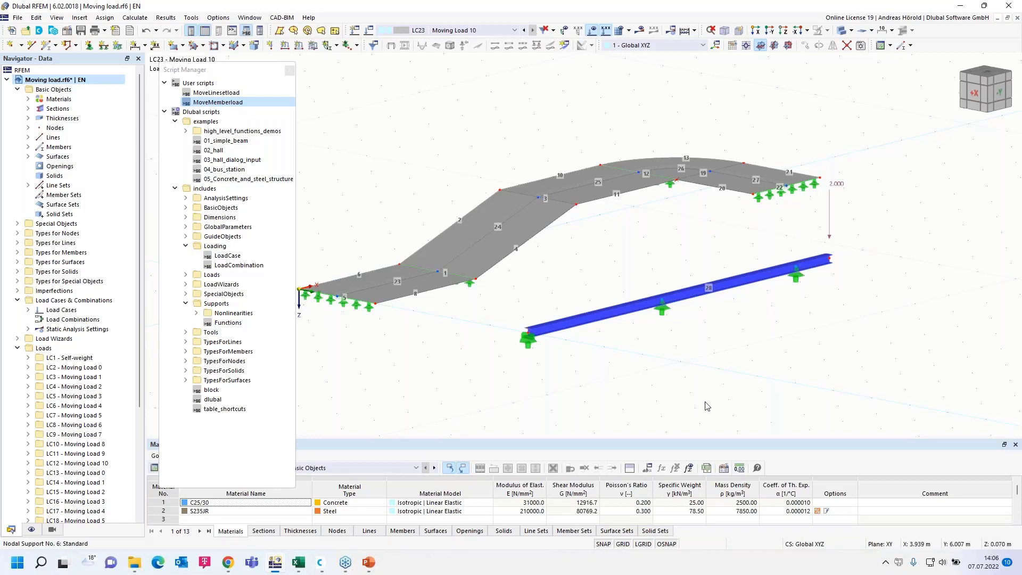
Step: Close the Script Manager, collapse the Moving load model's data tree and switch to the Scissor hinge model
ctrl+middle_drag(739, 359, 741, 367)
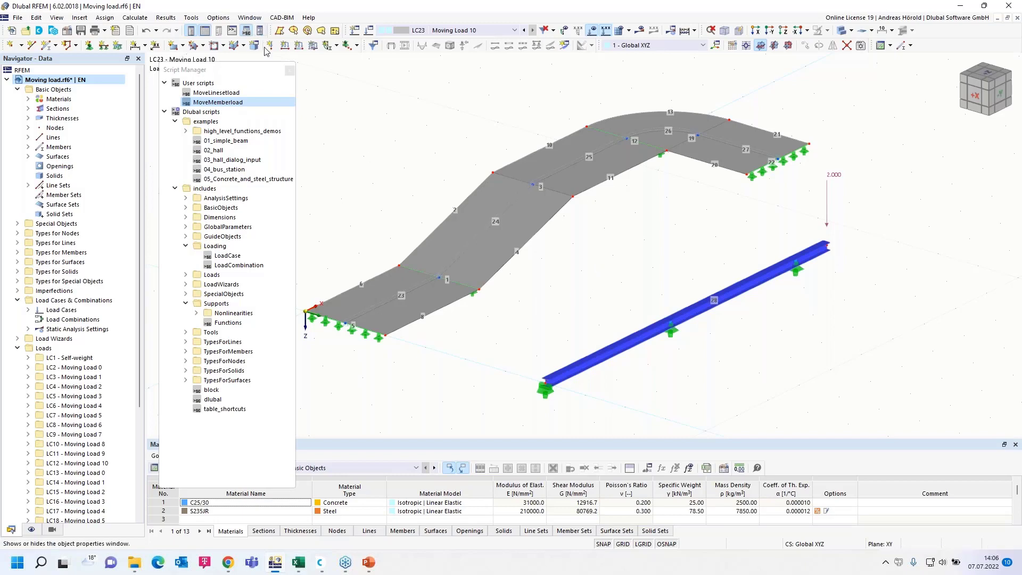
click(289, 71)
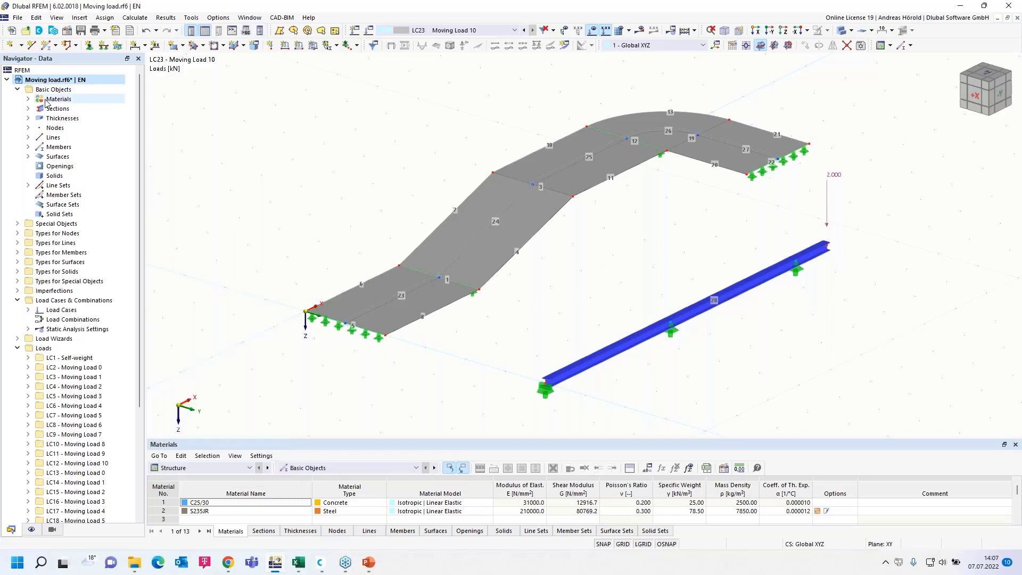
click(18, 89)
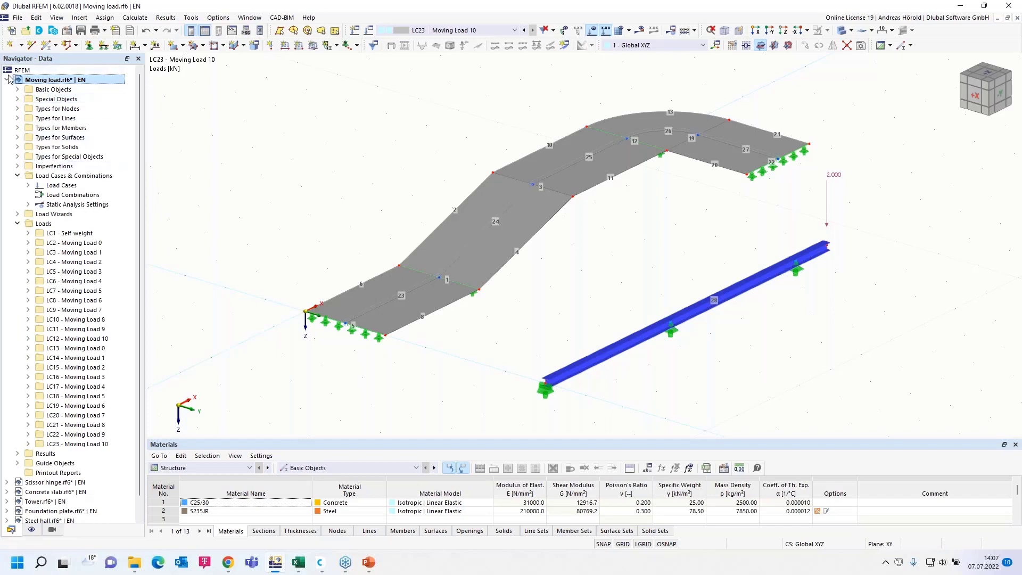
click(8, 78)
click(61, 90)
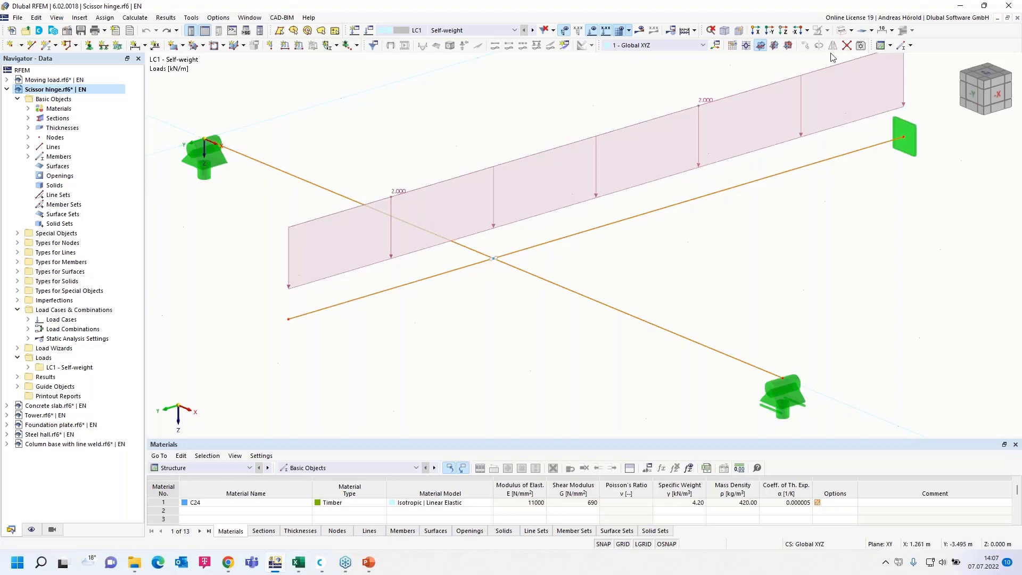
Step: Display the model as transparent and examine the two crossing timber beams from different angles
click(852, 31)
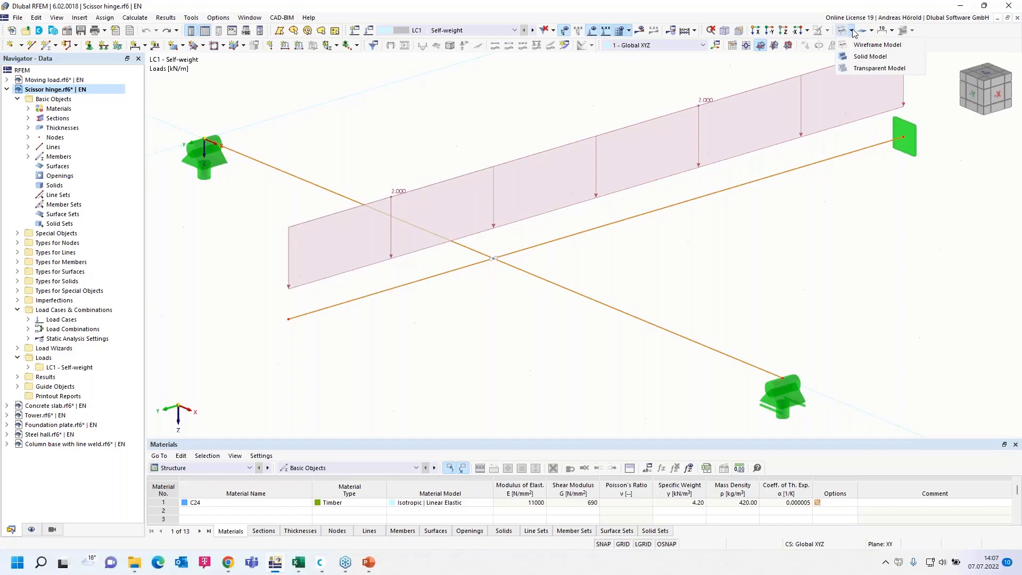
click(858, 68)
mouse_move(819, 286)
ctrl+middle_down()
mouse_move(802, 248)
mouse_move(822, 271)
ctrl+middle_up()
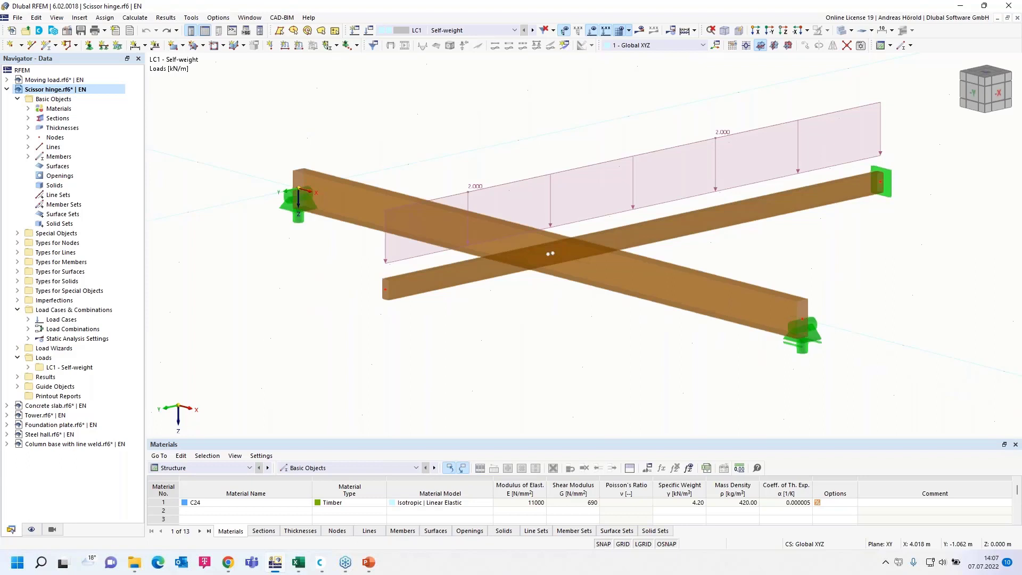
ctrl+middle_drag(816, 268, 785, 261)
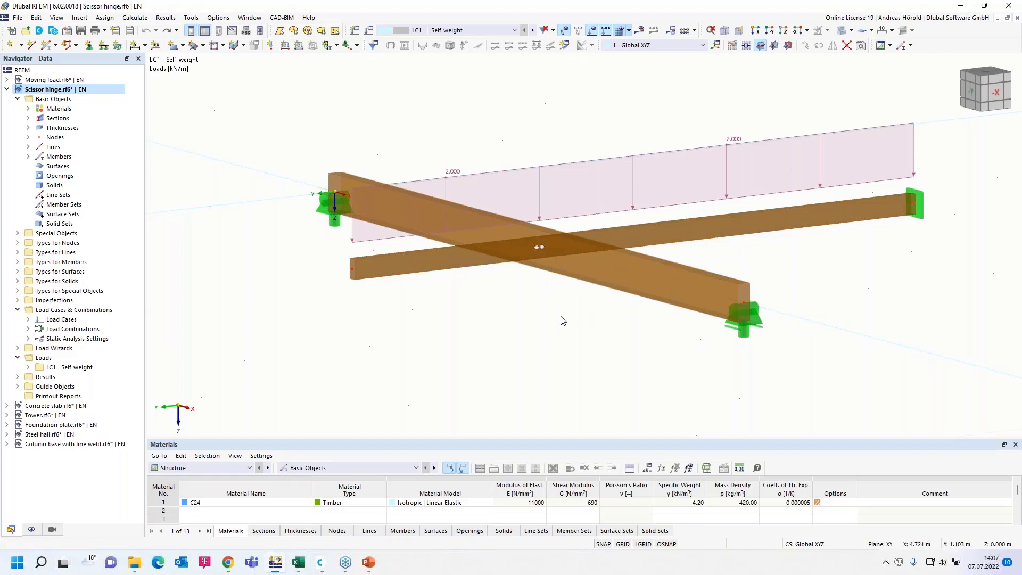
ctrl+middle_drag(529, 303, 554, 303)
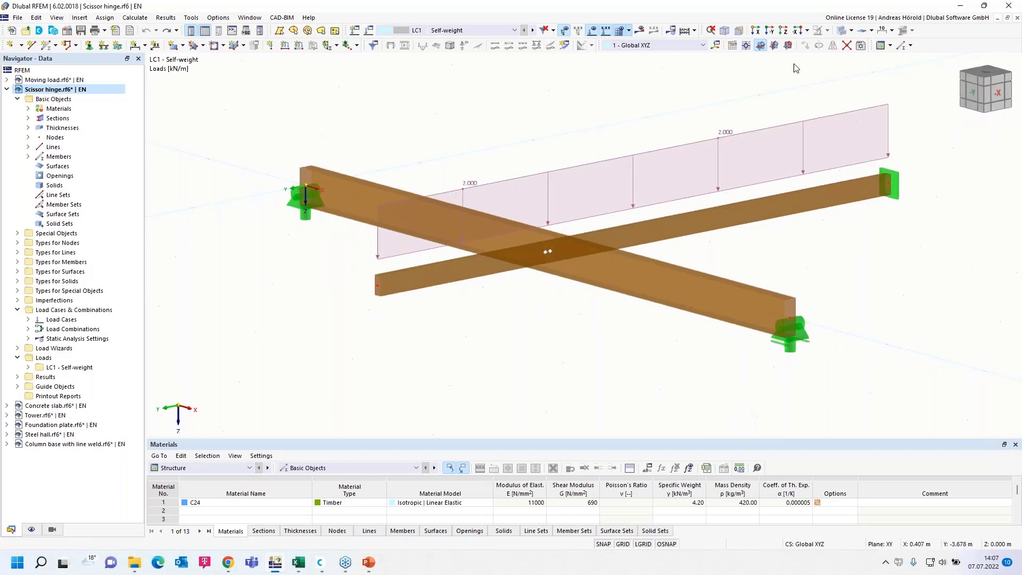
Step: Return the model to wireframe display and examine the node where the two beams cross
click(851, 31)
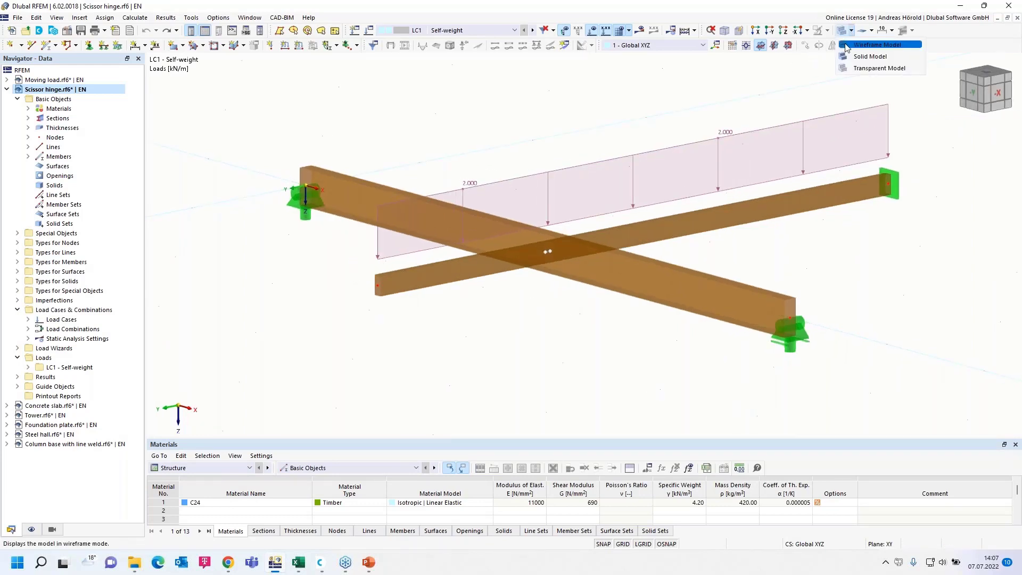
click(877, 45)
scroll(546, 290, up, 4)
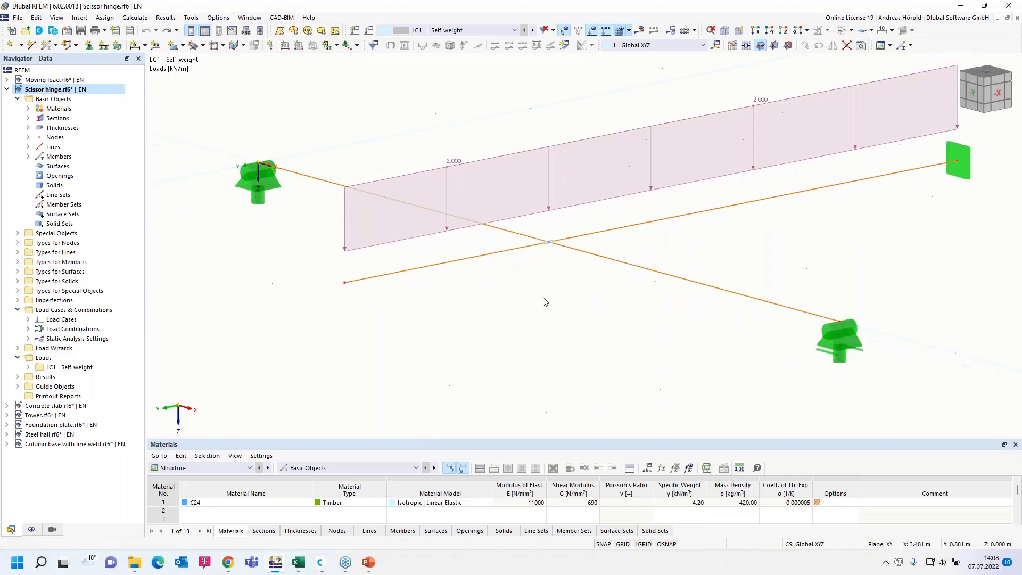
middle_drag(552, 278, 549, 297)
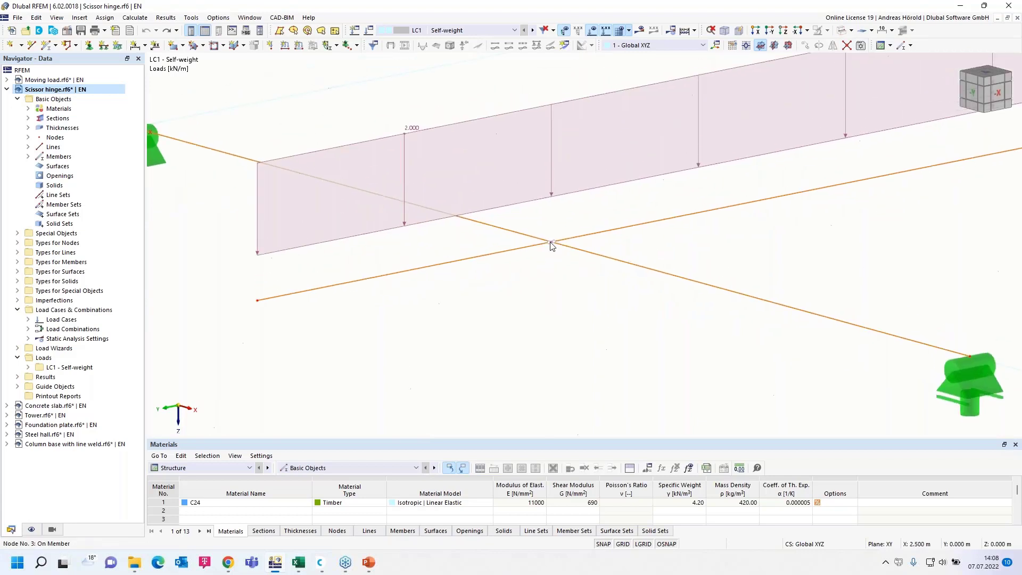
Step: Check the coordinate system, hinge conditions and scissor hinge option of the hinge assigned to the start of member 2
mouse_move(548, 246)
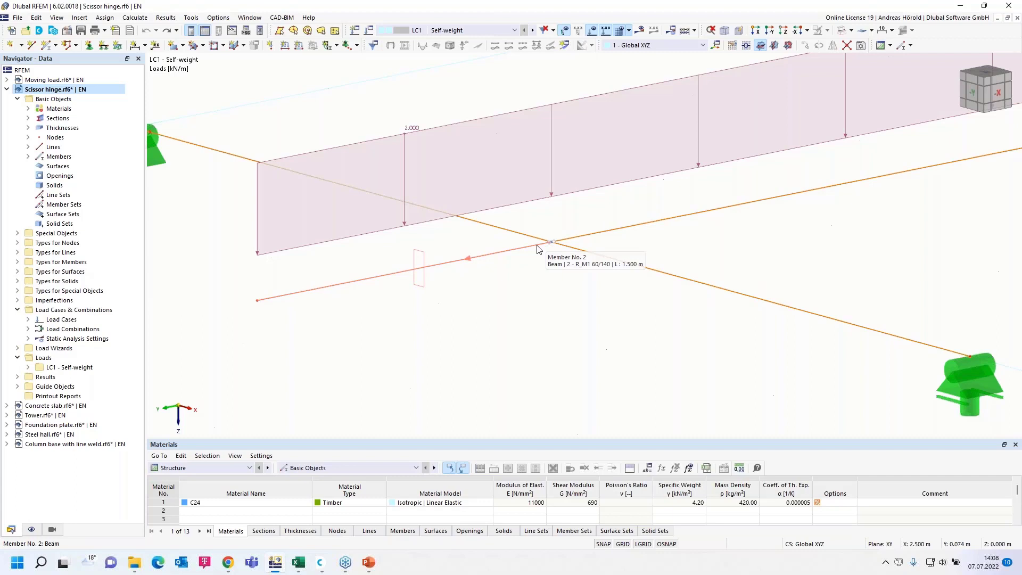
double_click(537, 249)
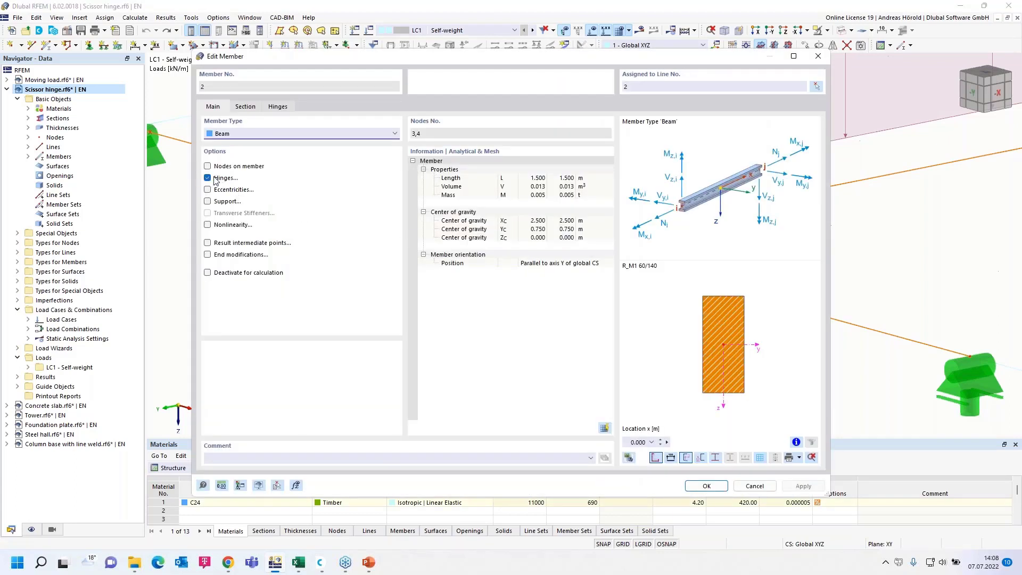
click(278, 108)
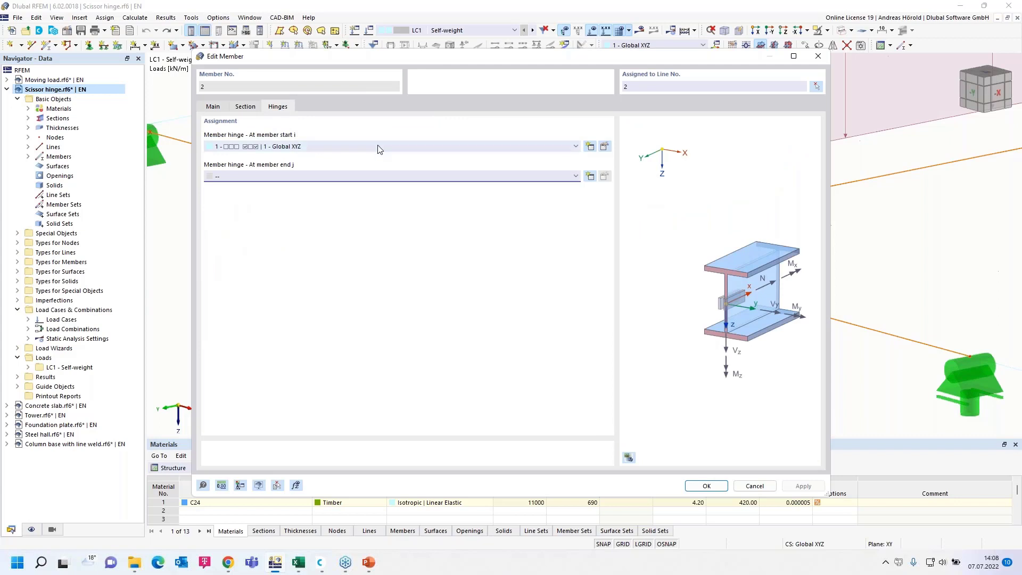
click(604, 147)
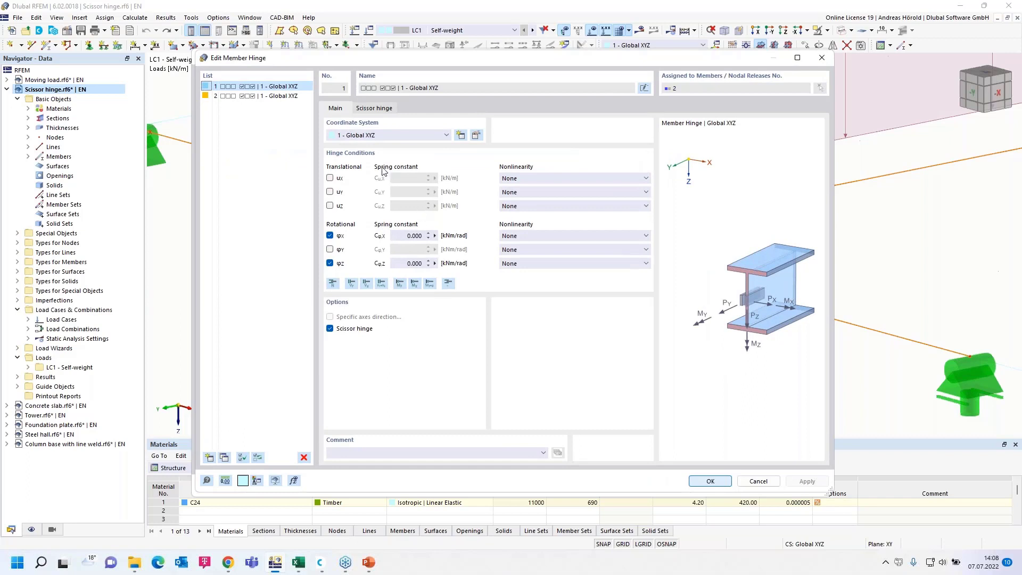
click(395, 136)
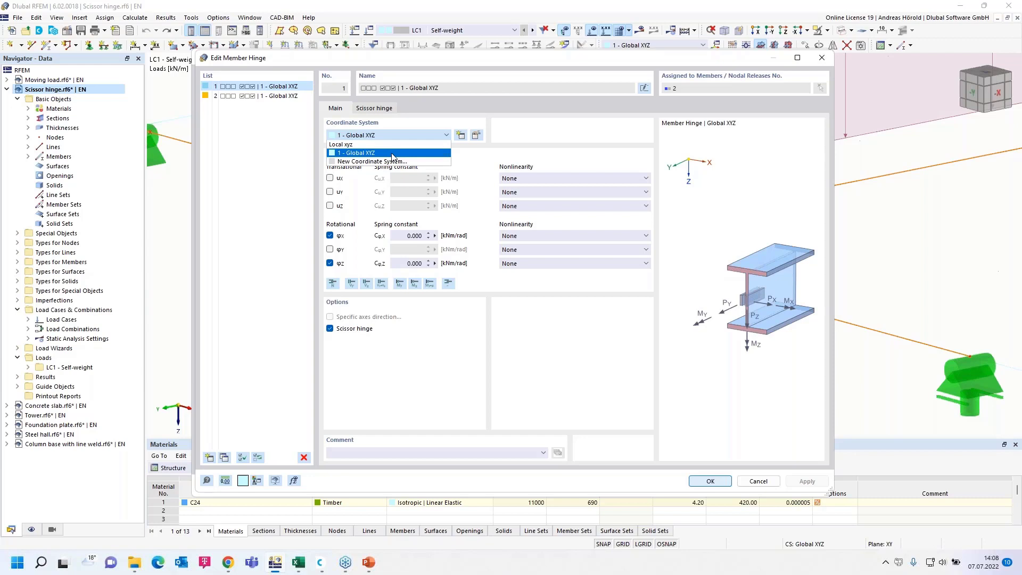
click(393, 154)
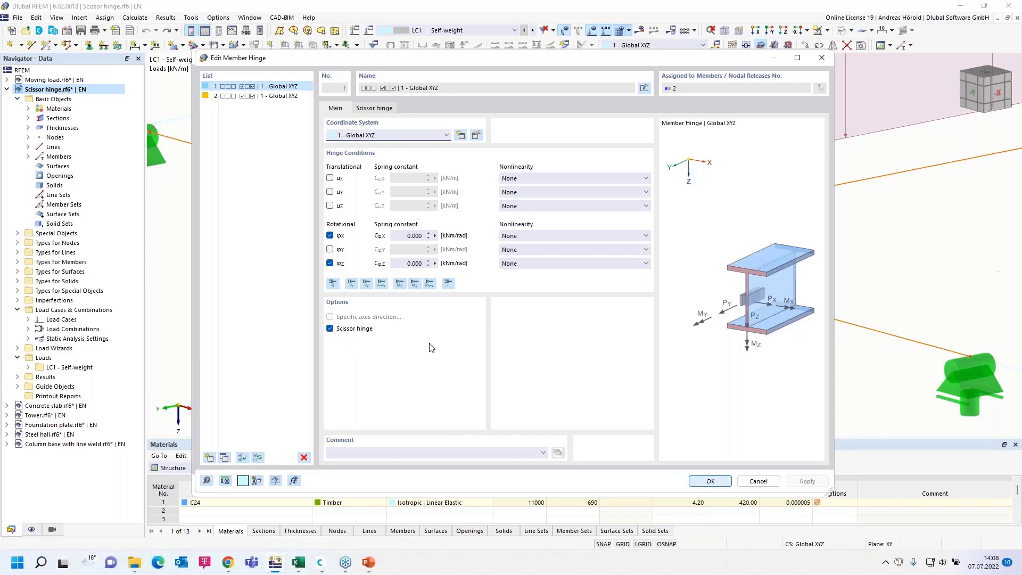
click(759, 481)
click(755, 490)
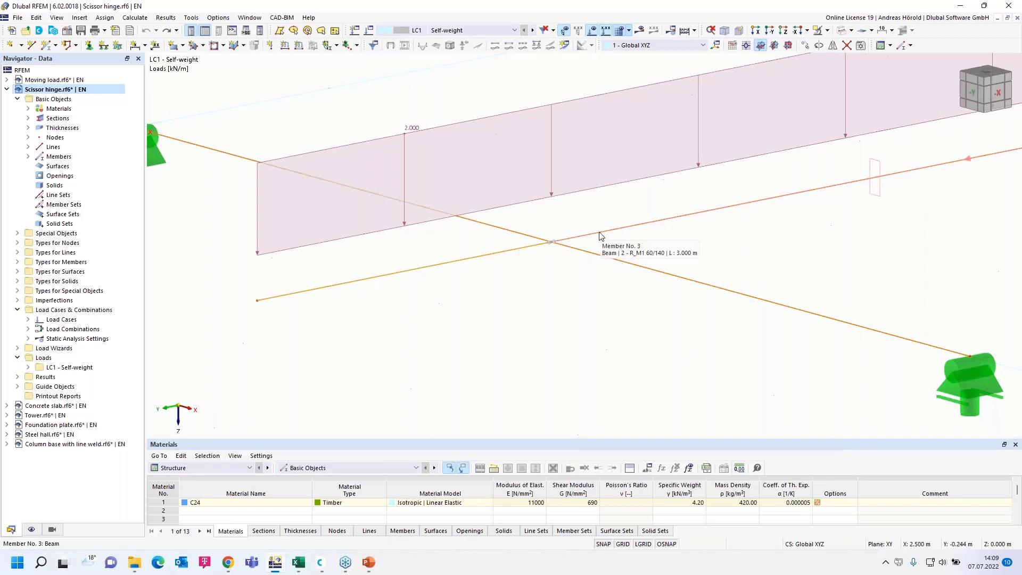
Step: Check the conditions and scissor hinge option of the hinge assigned to the end of member 3
double_click(600, 236)
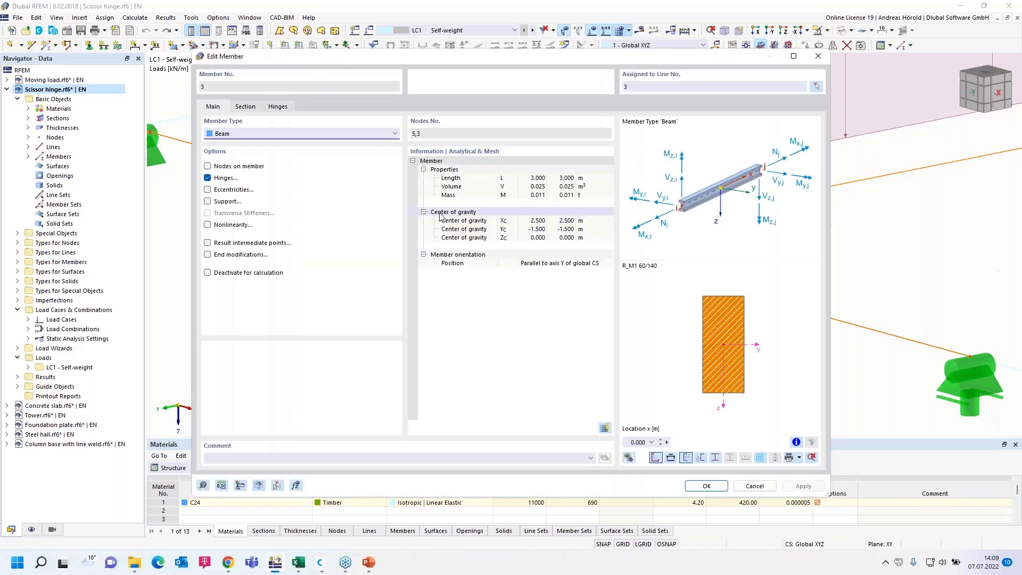
click(279, 107)
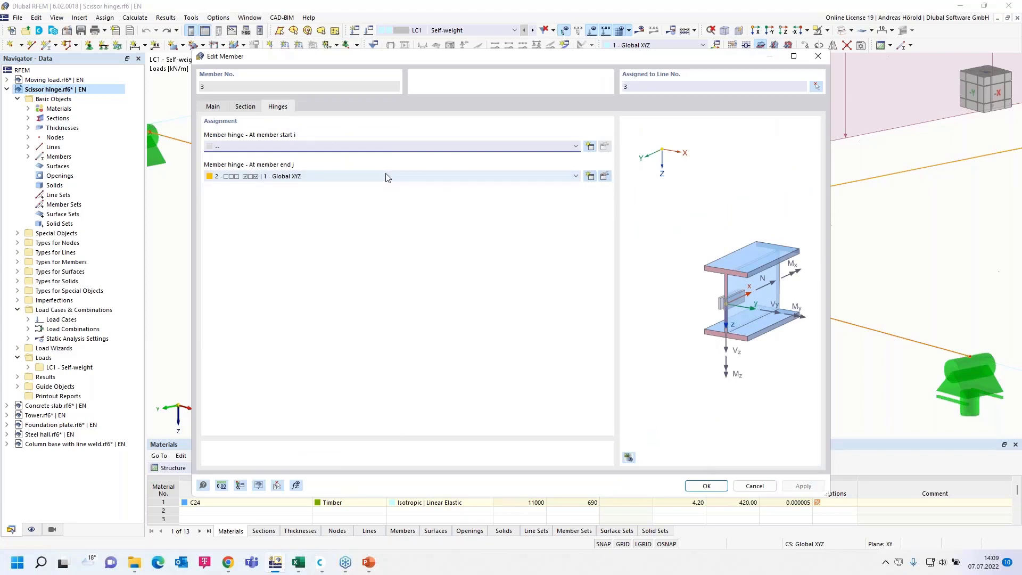
click(605, 176)
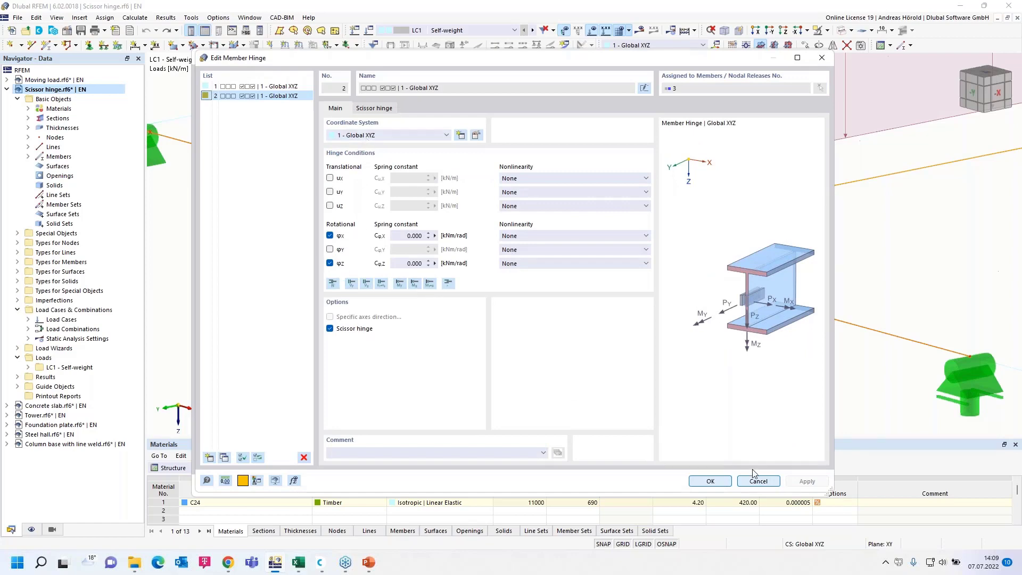
click(710, 480)
click(708, 485)
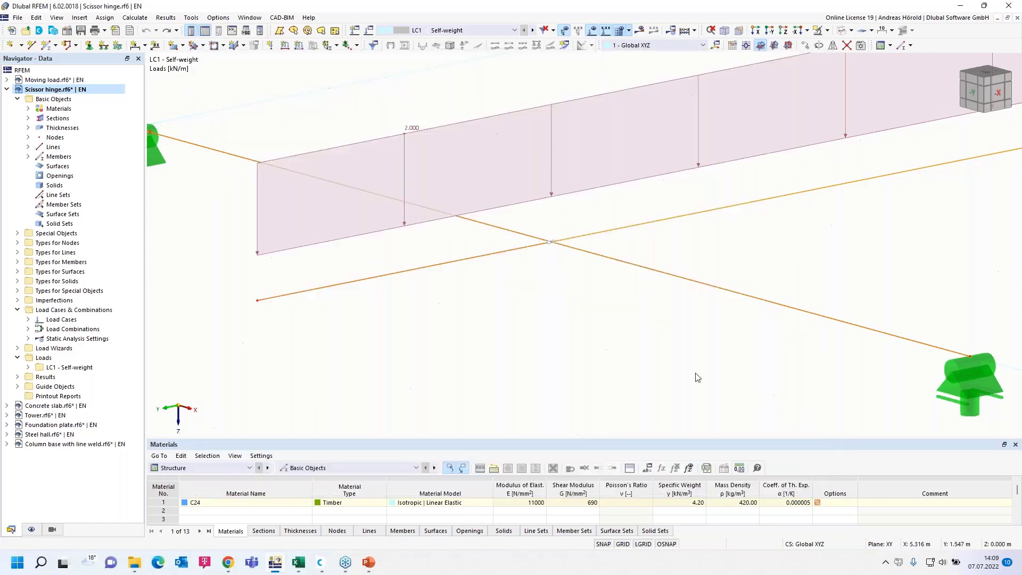
Step: Try to calculate the results of load case LC1 - Self-weight
click(641, 33)
click(556, 322)
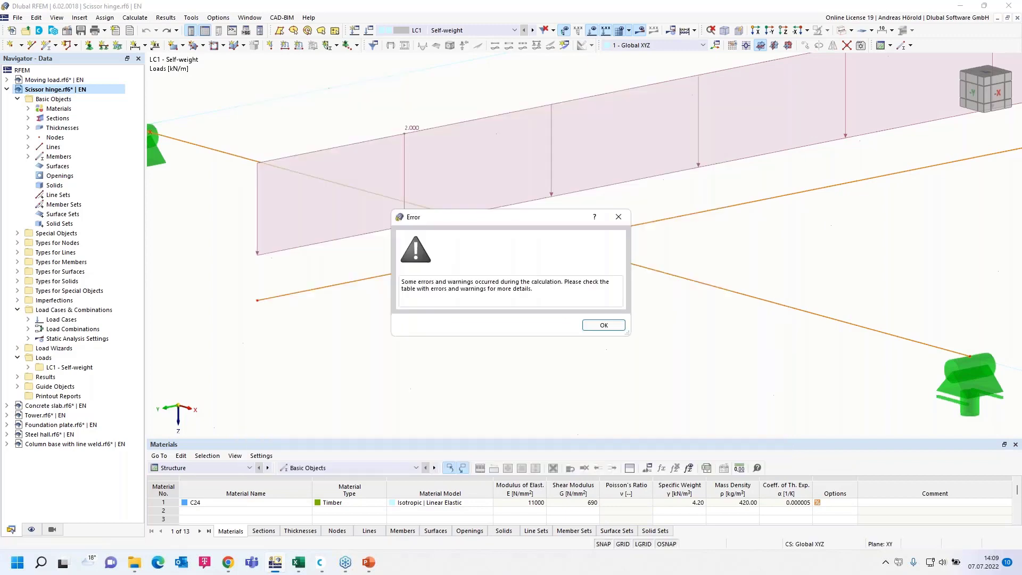
click(604, 326)
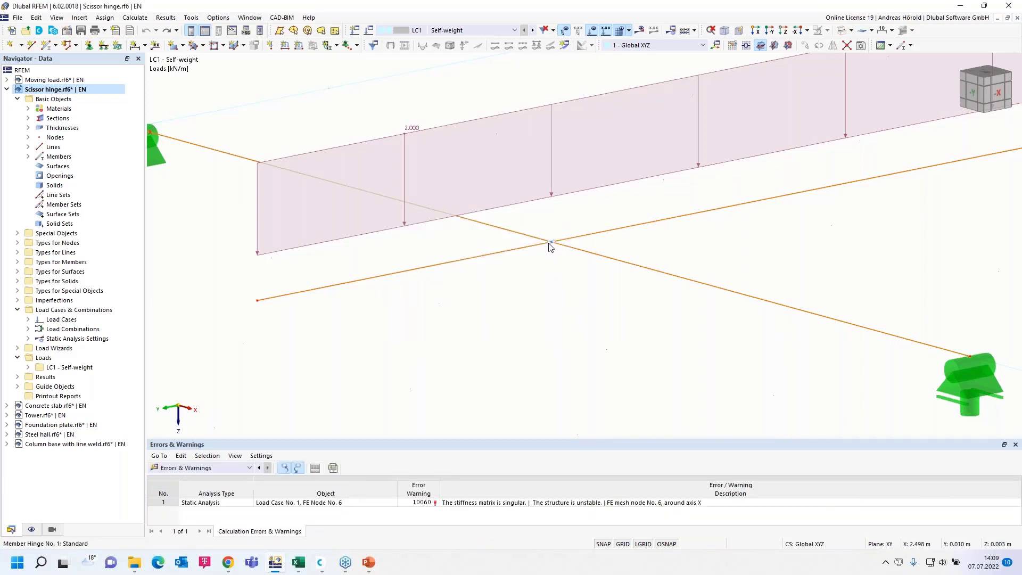
Step: Assign member hinge 1 to the end of member 3, so both members at the crossing use the same hinge
mouse_move(550, 246)
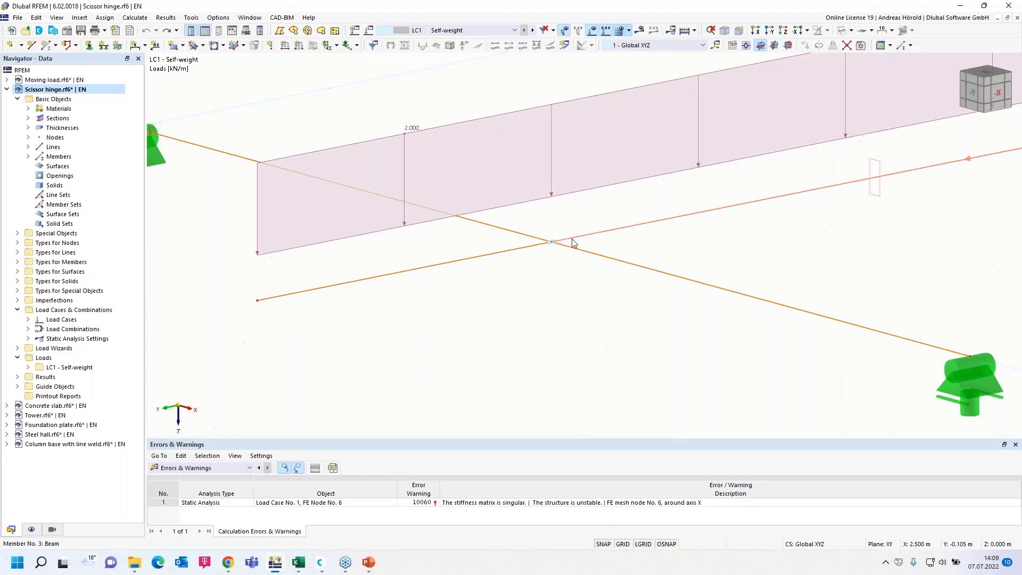
double_click(573, 238)
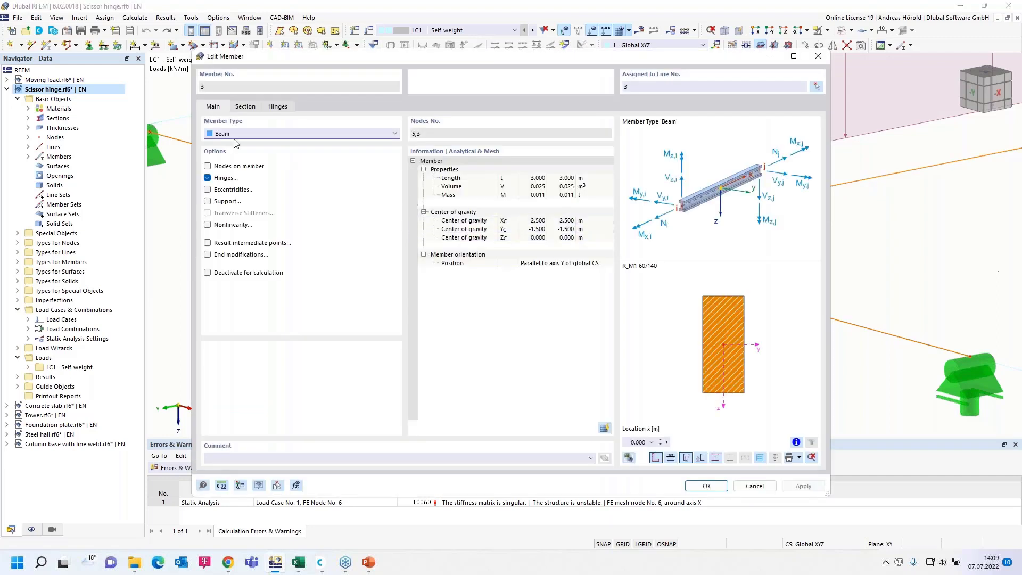
click(278, 107)
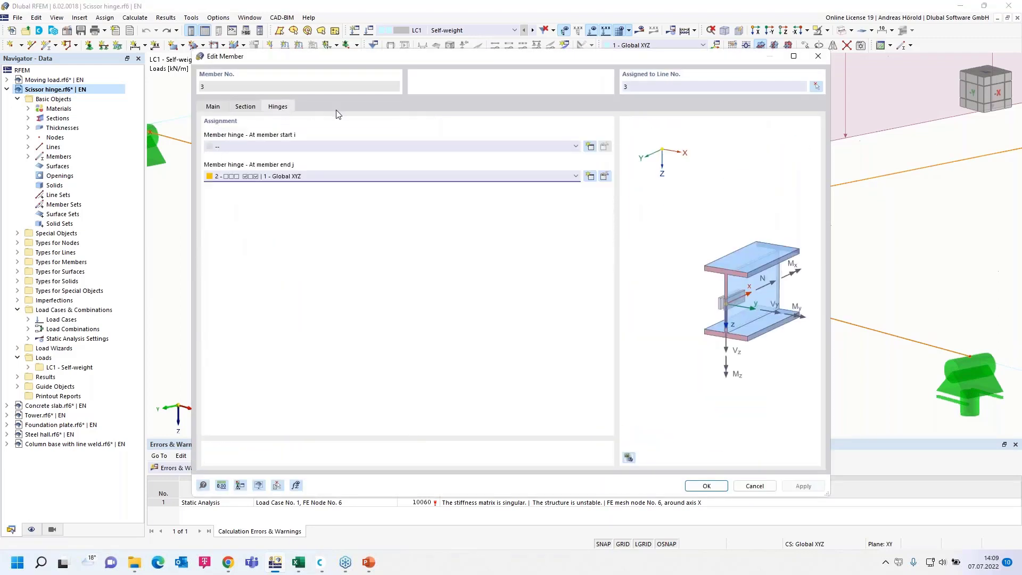
click(329, 180)
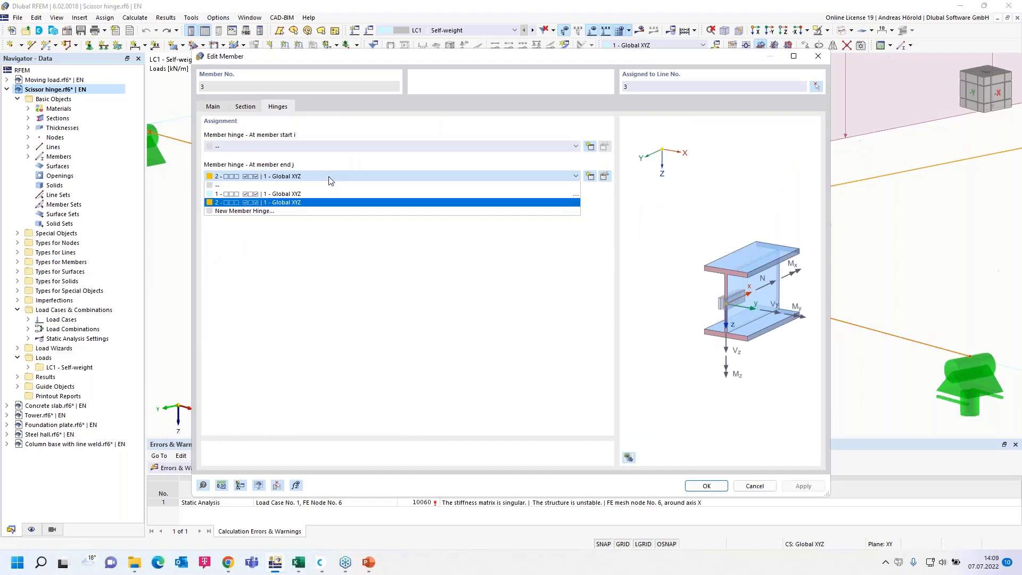
click(327, 194)
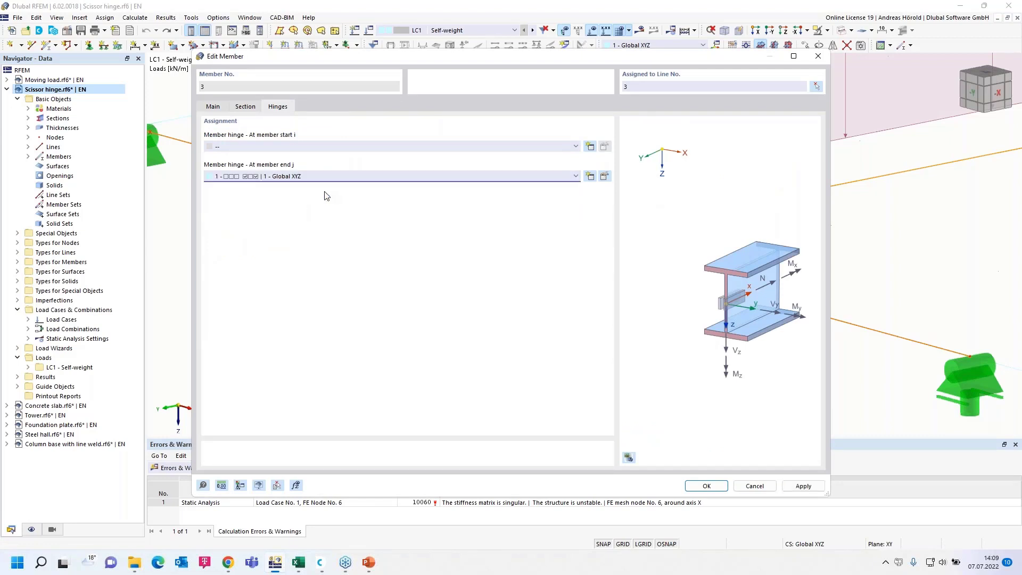
click(706, 487)
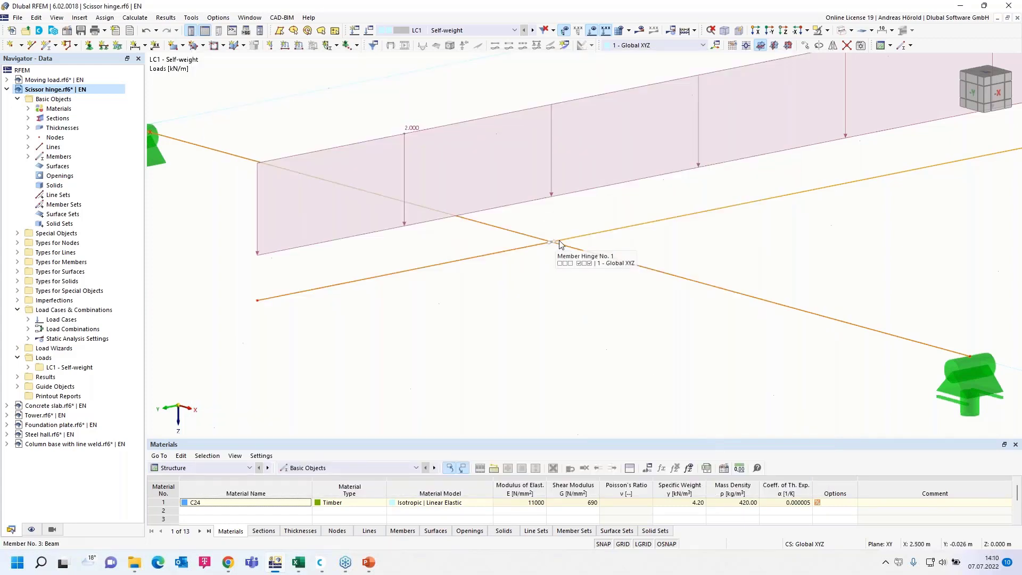
Step: Calculate load case LC1 - Self-weight and examine the My and MT moments of the crossing beams
click(639, 30)
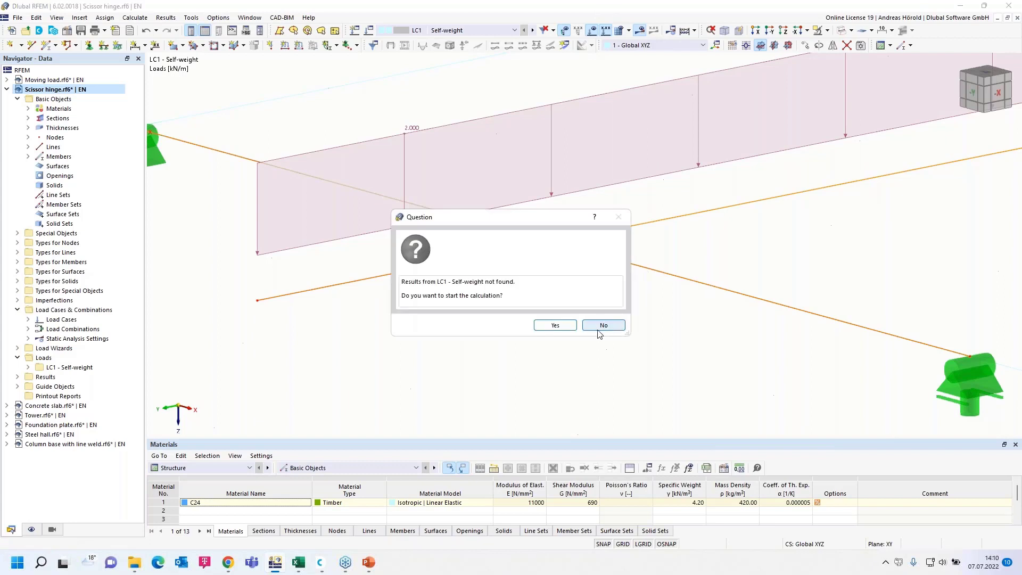
click(554, 325)
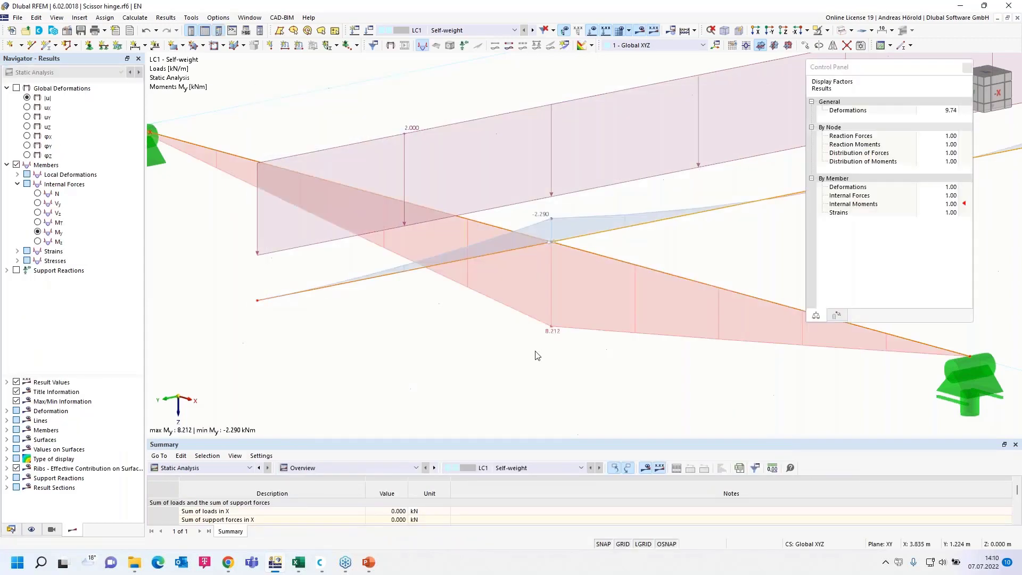
scroll(536, 355, down, 1)
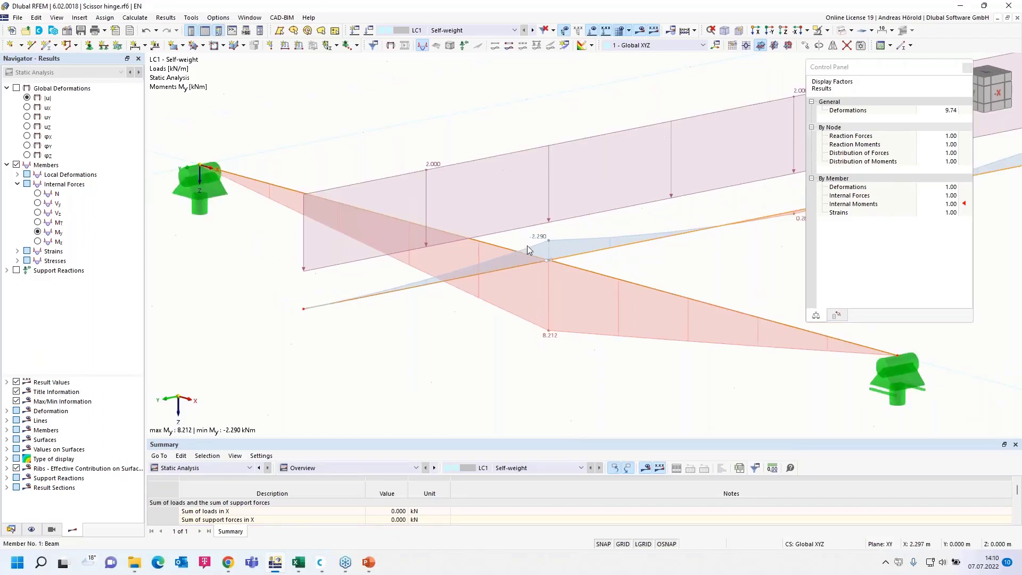
mouse_move(575, 367)
ctrl+middle_down()
mouse_move(533, 371)
mouse_move(583, 357)
ctrl+middle_up()
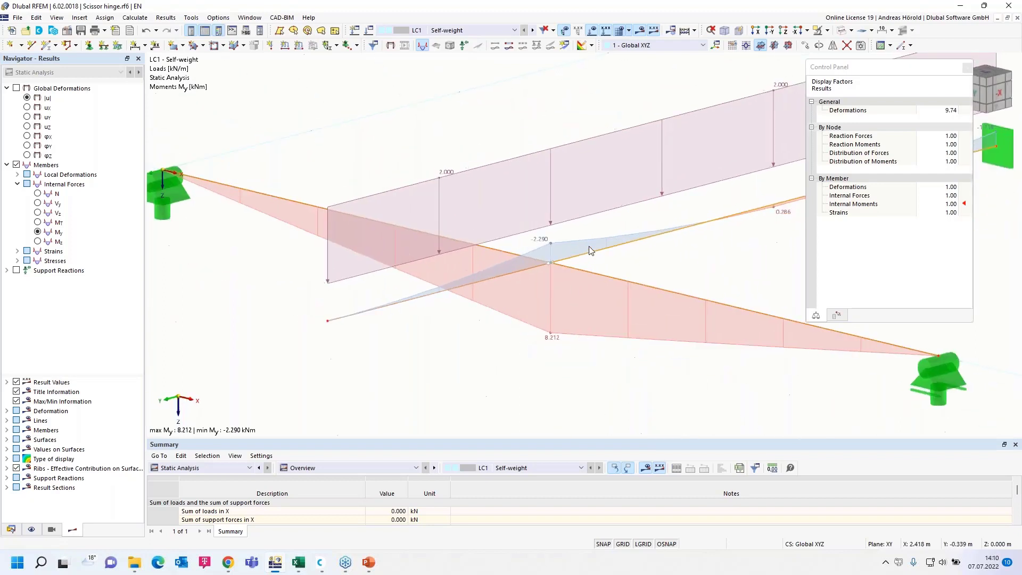
click(37, 223)
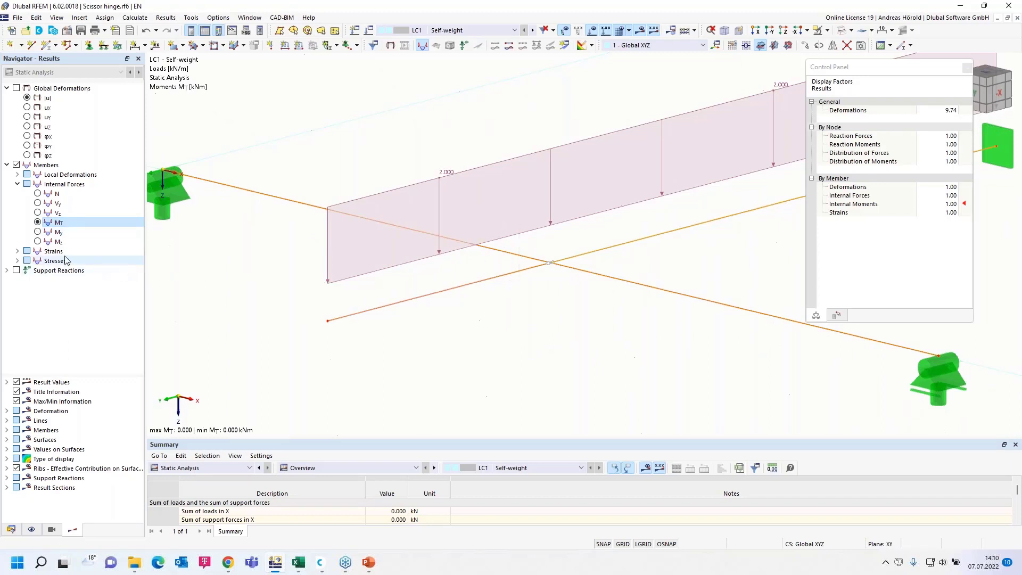
click(37, 232)
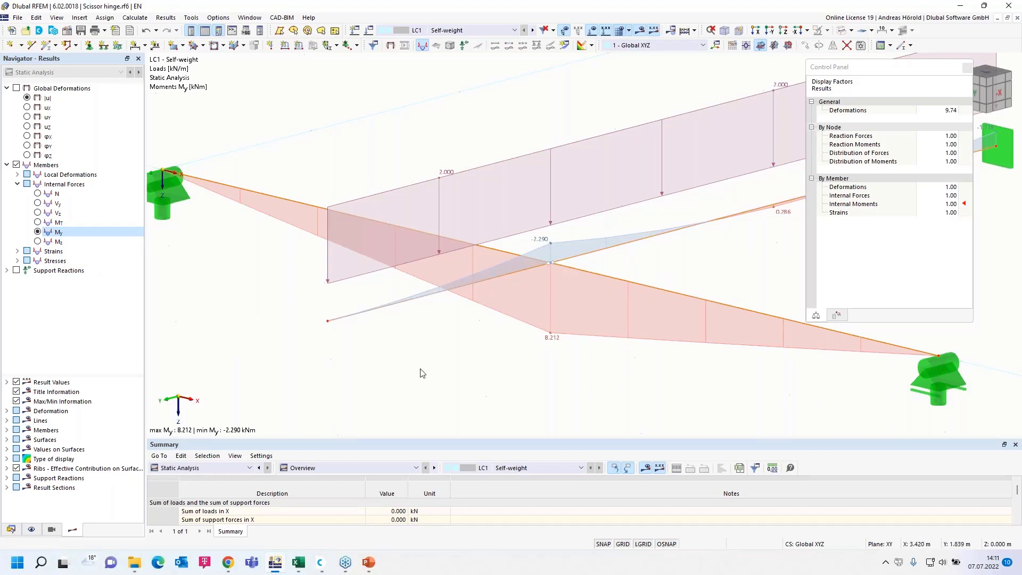
Step: Return to the model data, collapse the Scissor hinge model's tree and switch to the Concrete slab model
click(10, 529)
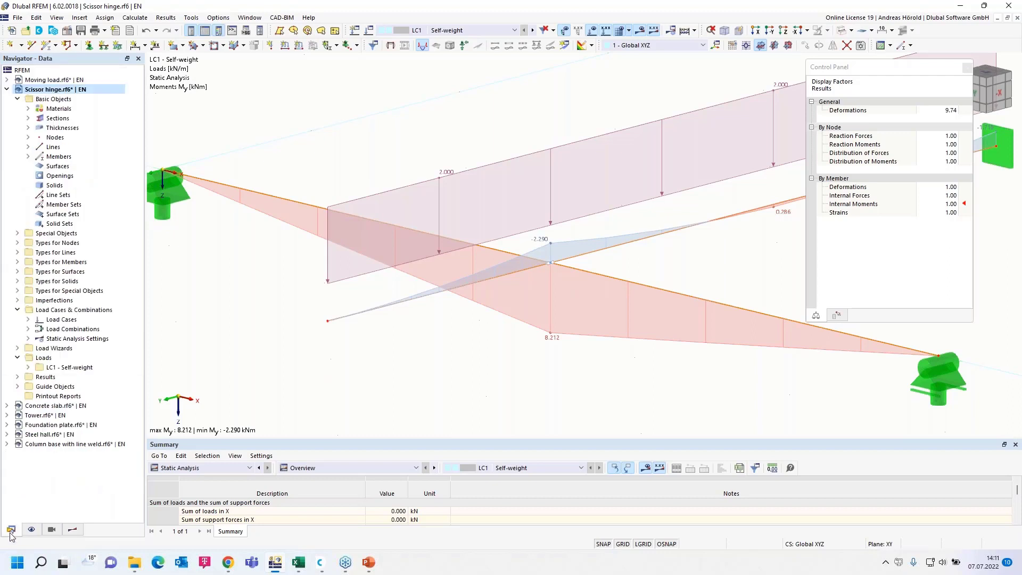
click(7, 89)
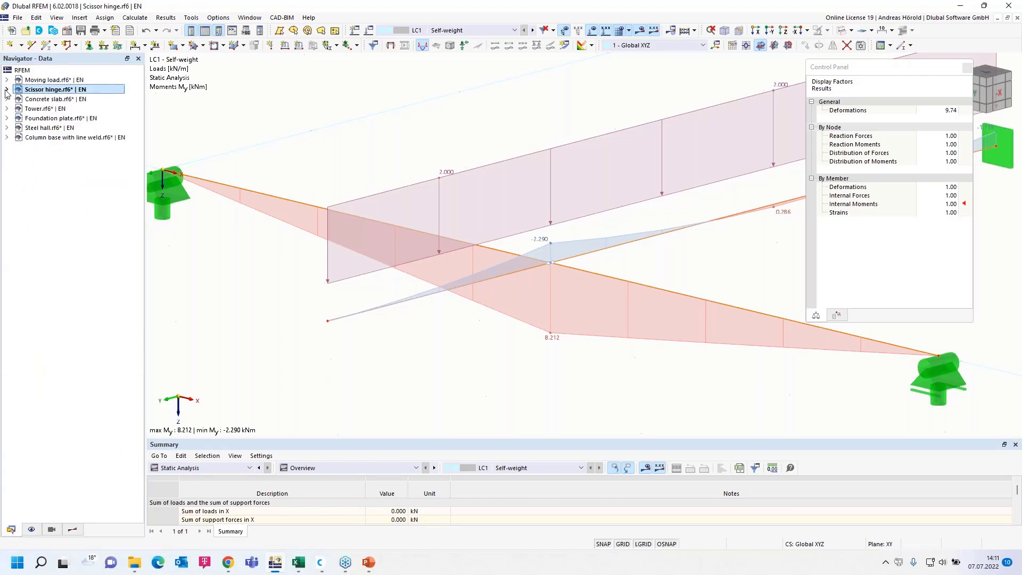
double_click(52, 99)
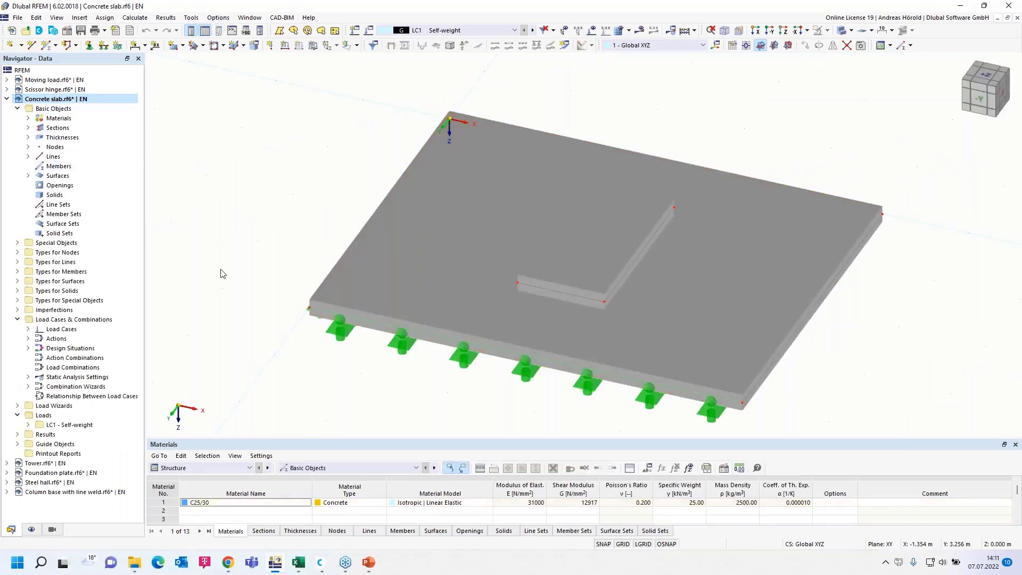
Step: Examine the concrete slab and the smaller surface on it from a flatter angle and display the model as wireframe
right_drag(219, 265, 211, 245)
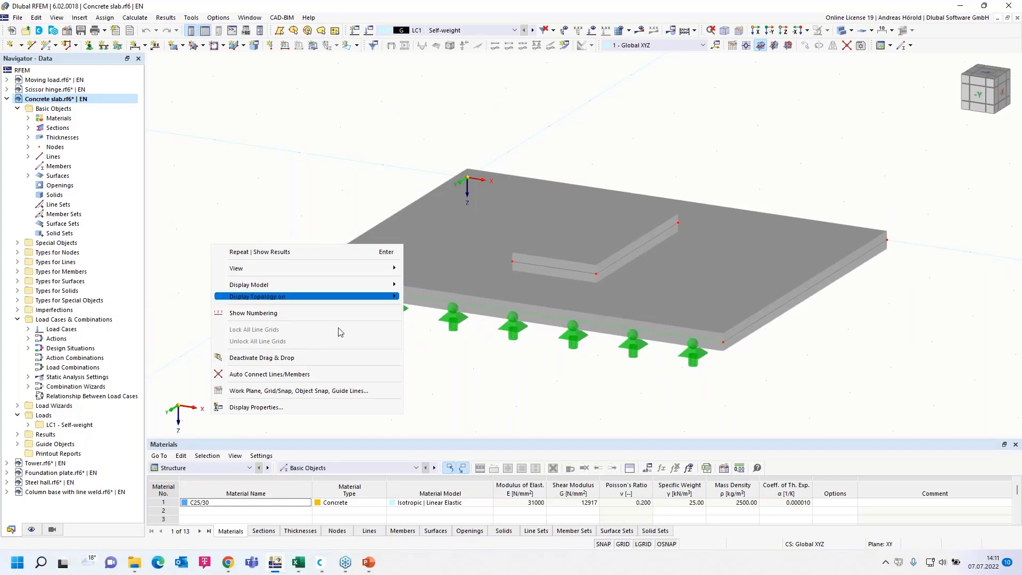
click(503, 383)
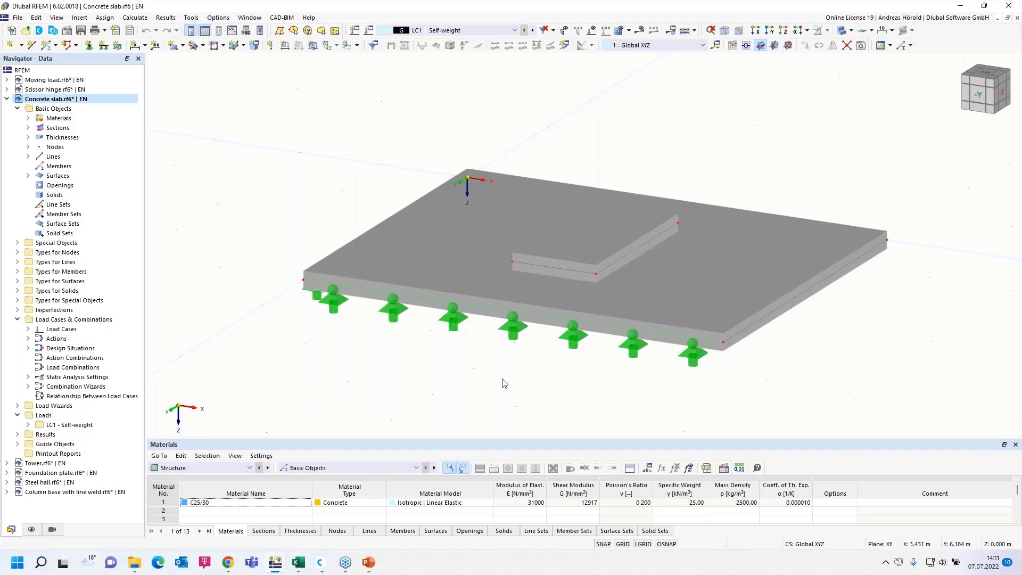
ctrl+middle_drag(471, 392, 479, 365)
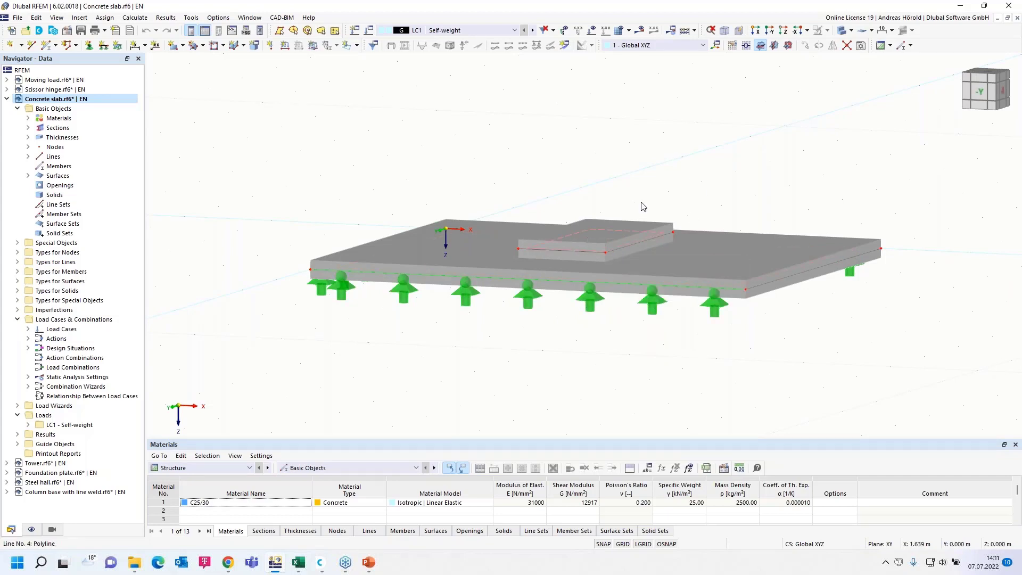
click(852, 31)
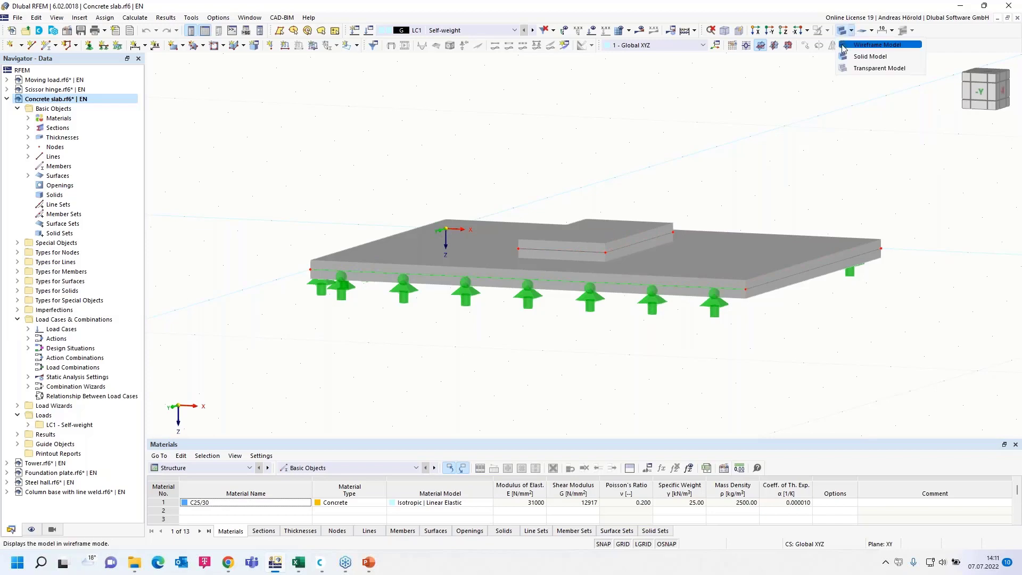
click(843, 46)
middle_drag(613, 403, 627, 435)
right_drag(627, 435, 586, 433)
key(Escape)
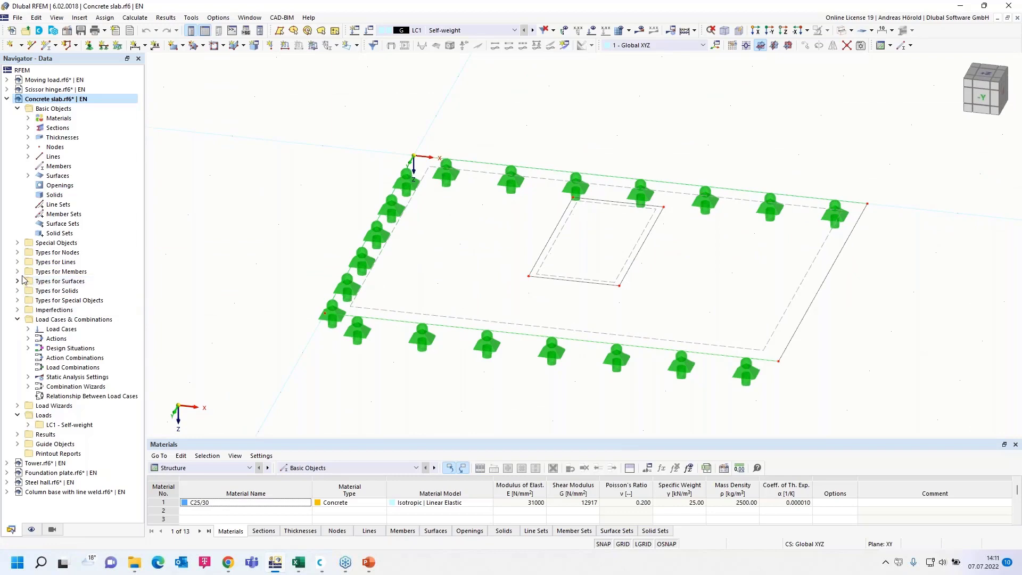
Step: Create a new surface contact with surface 2 in group 1 and surface 1 in group 2
click(17, 243)
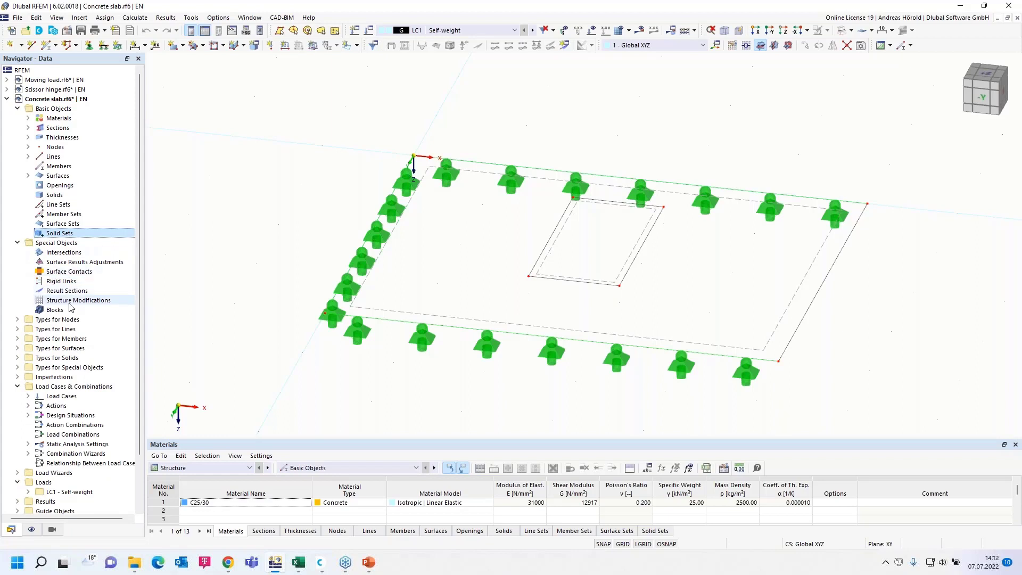
right_click(72, 275)
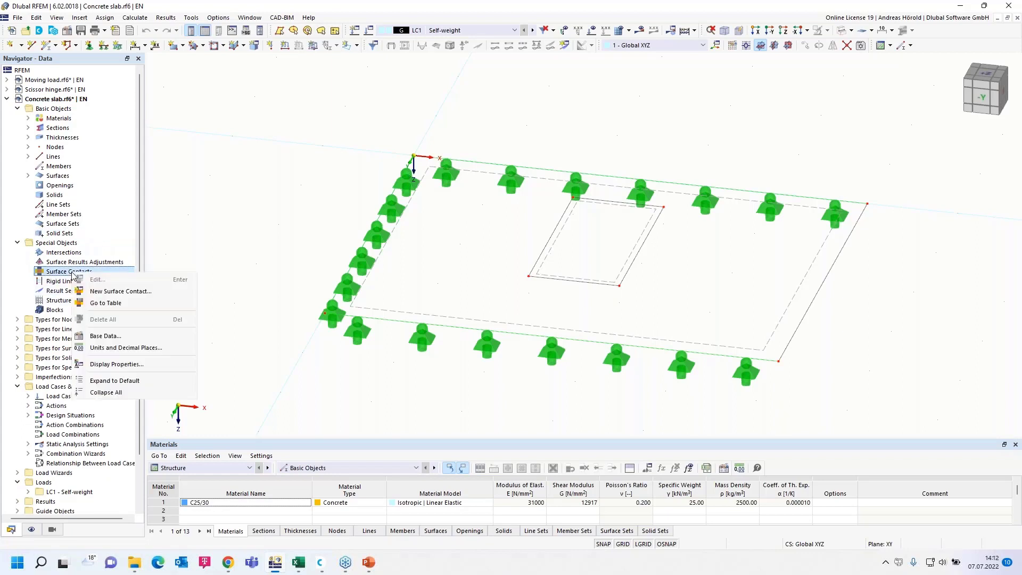
click(134, 296)
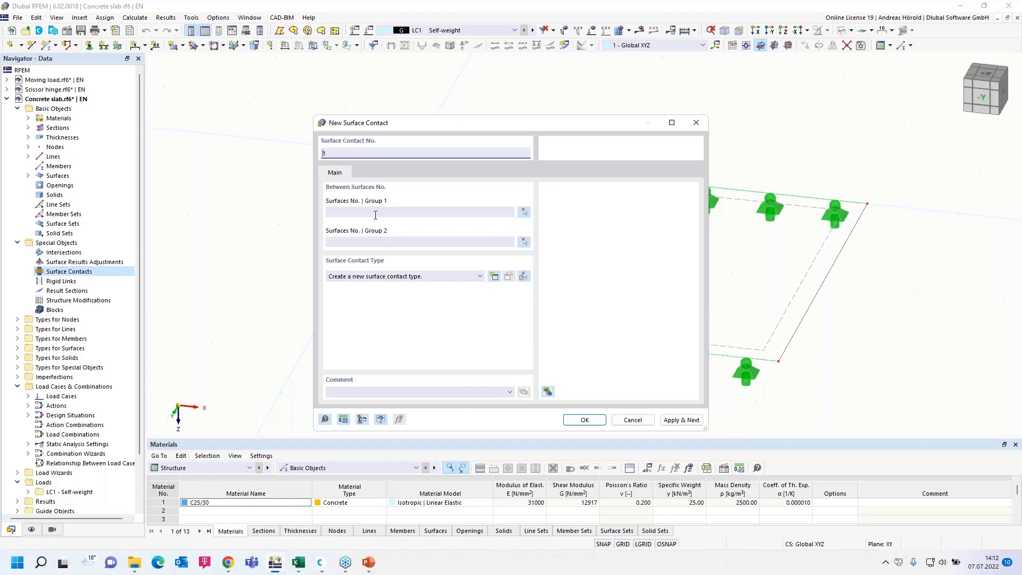
click(524, 213)
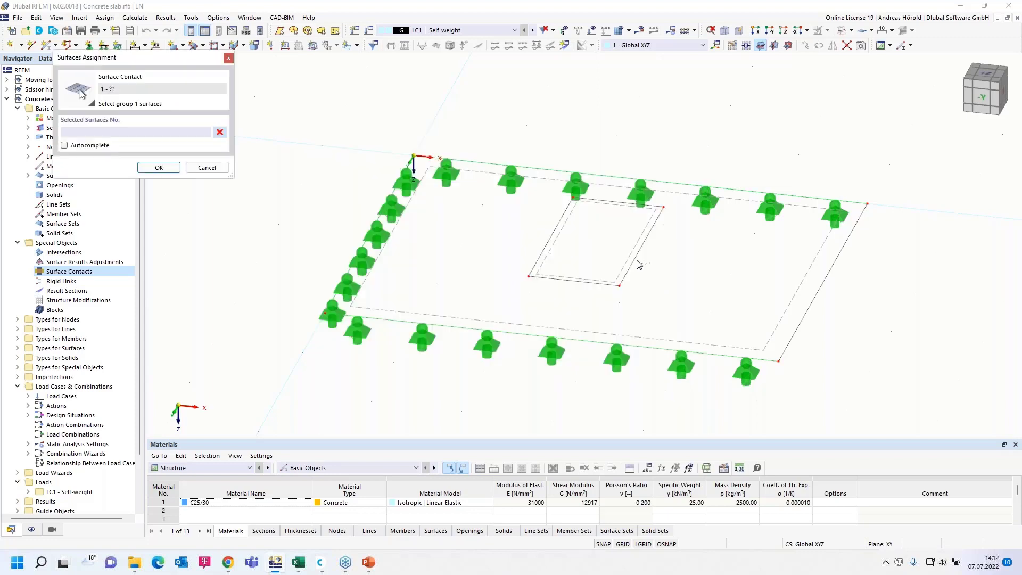
click(158, 168)
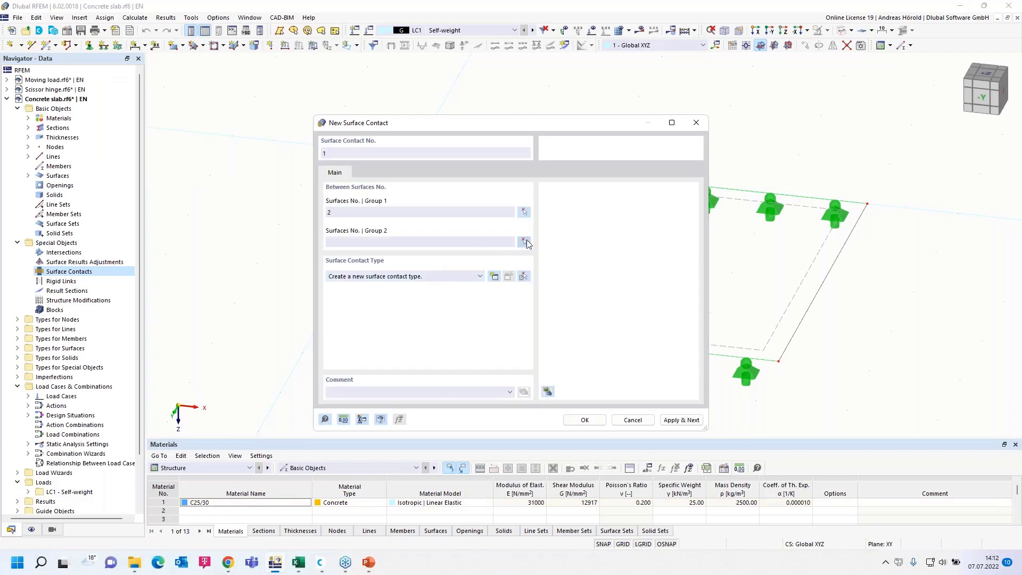
click(520, 240)
click(158, 167)
Step: Give the surface contact a new type with full force transmission perpendicular, rigid friction parallel and a friction coefficient of 0.1
click(494, 277)
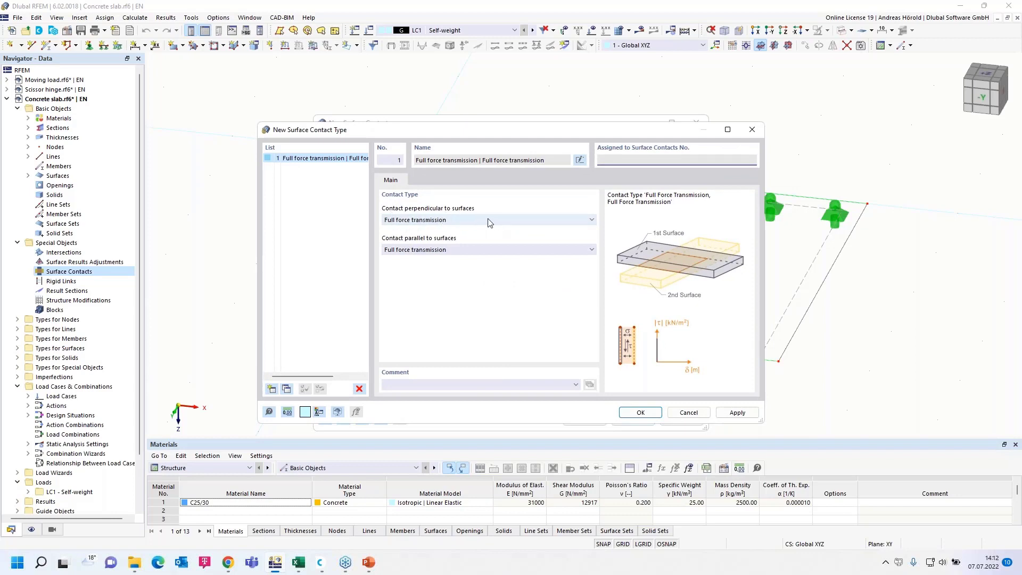
click(591, 220)
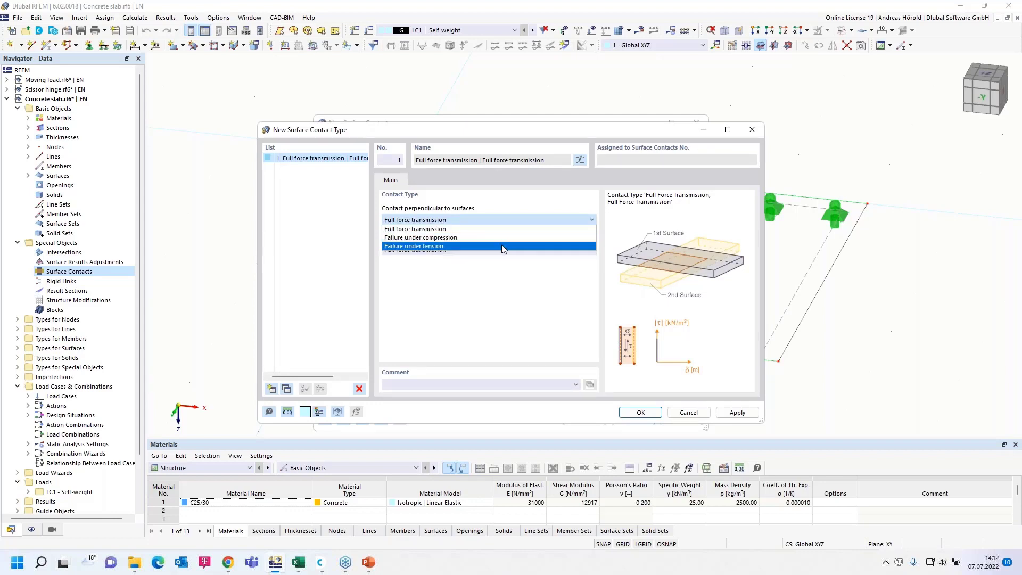
key(Escape)
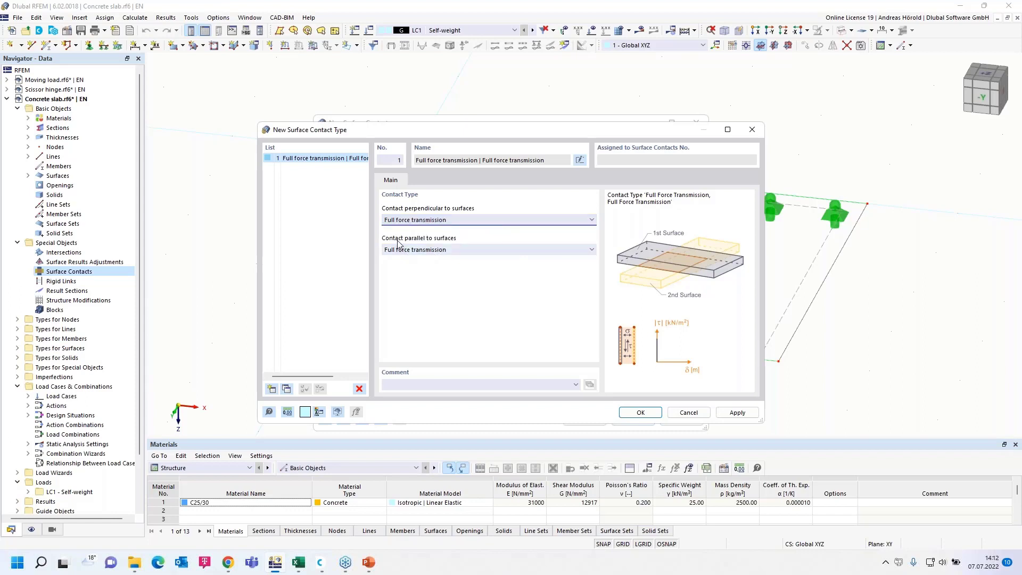
click(530, 249)
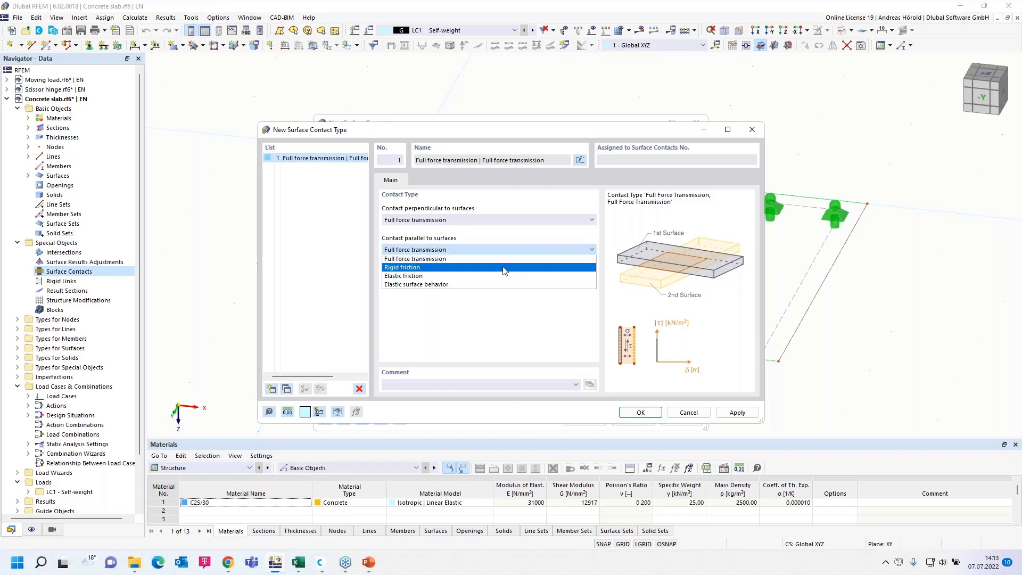
click(504, 267)
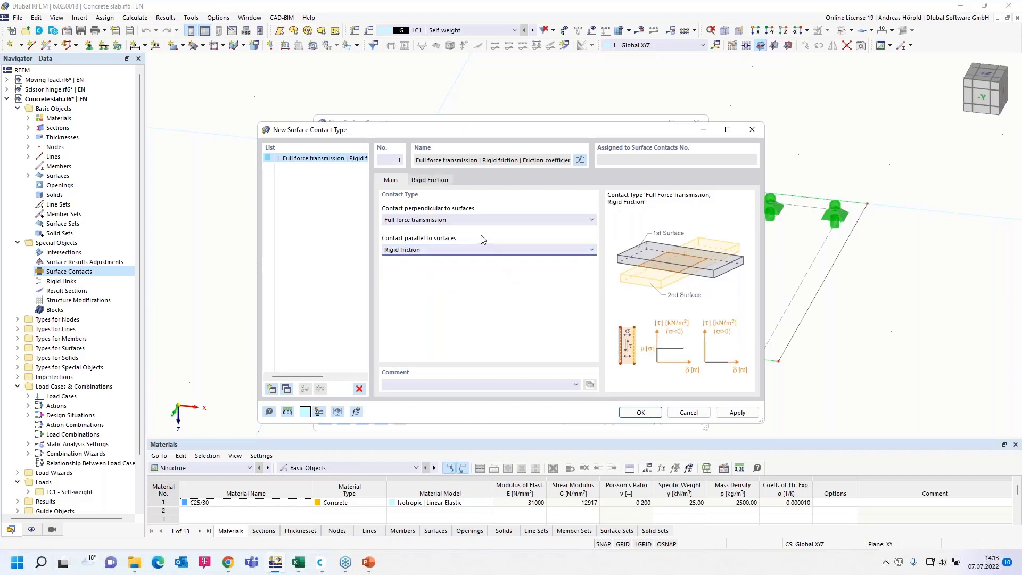
click(429, 181)
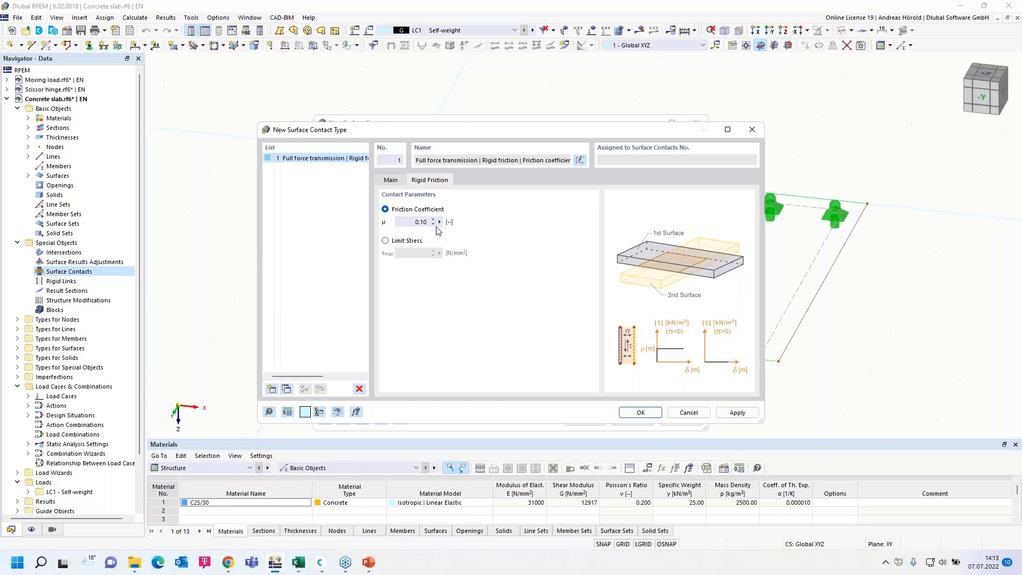
drag(421, 222, 435, 221)
text(01)
click(641, 413)
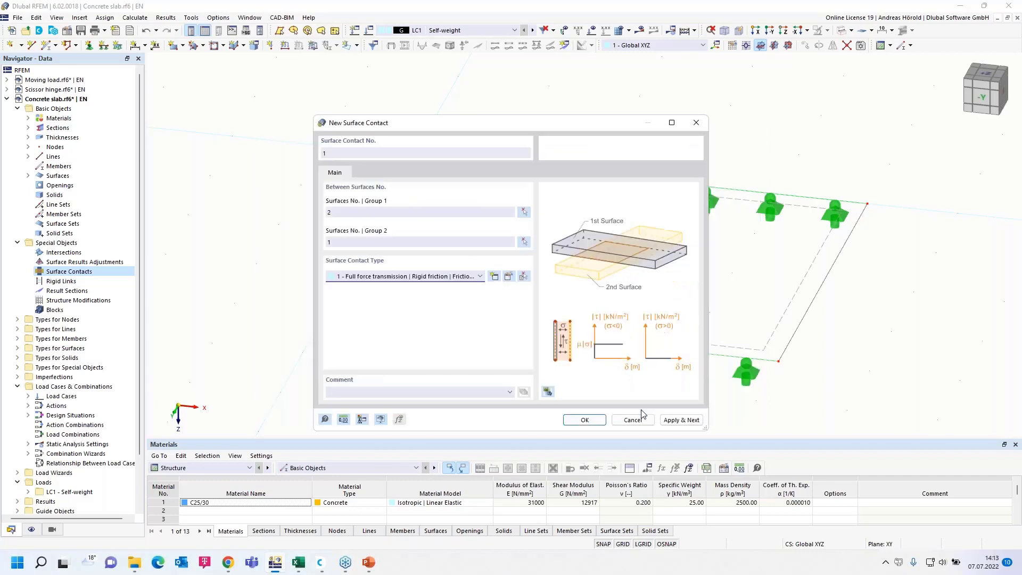
click(585, 420)
click(587, 420)
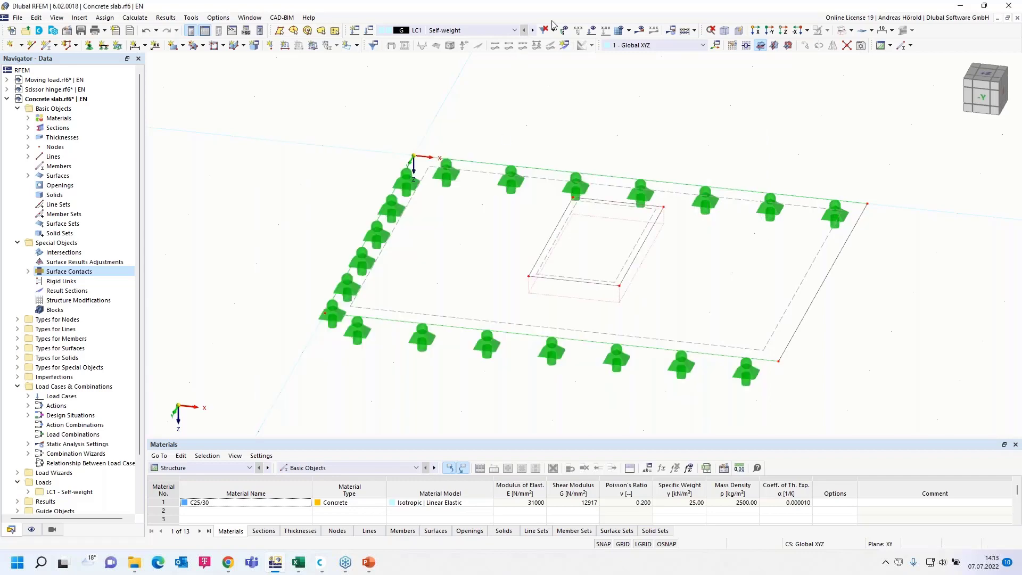
Step: Calculate load case LC1 - Self-weight and examine the global deformations of both surfaces from a flatter angle
click(639, 30)
click(561, 325)
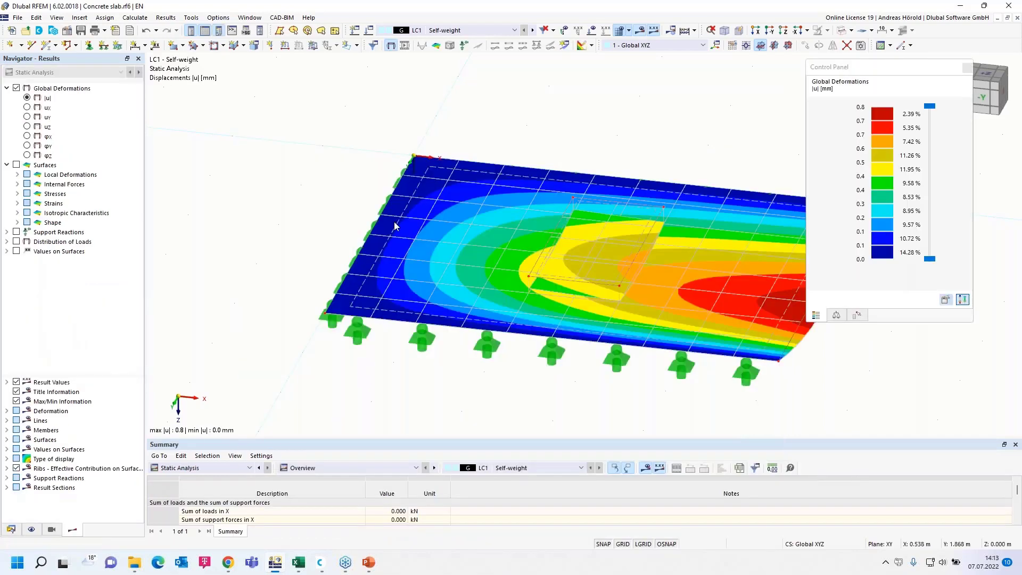
ctrl+middle_drag(326, 191, 308, 176)
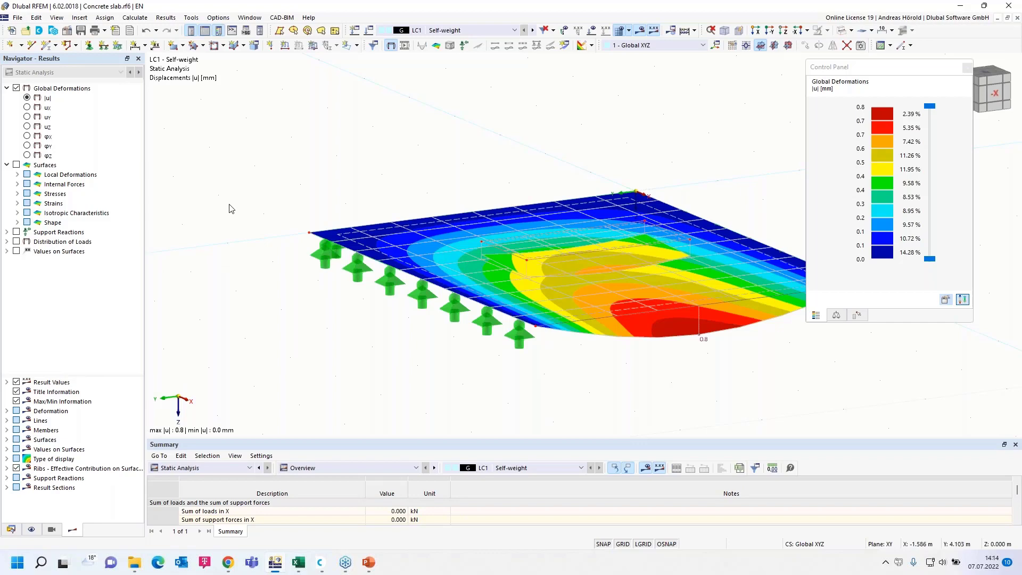
Step: Examine the Script Manager's included scripts for Loads, TypesForLines and TypesForSolids, and close it
click(246, 32)
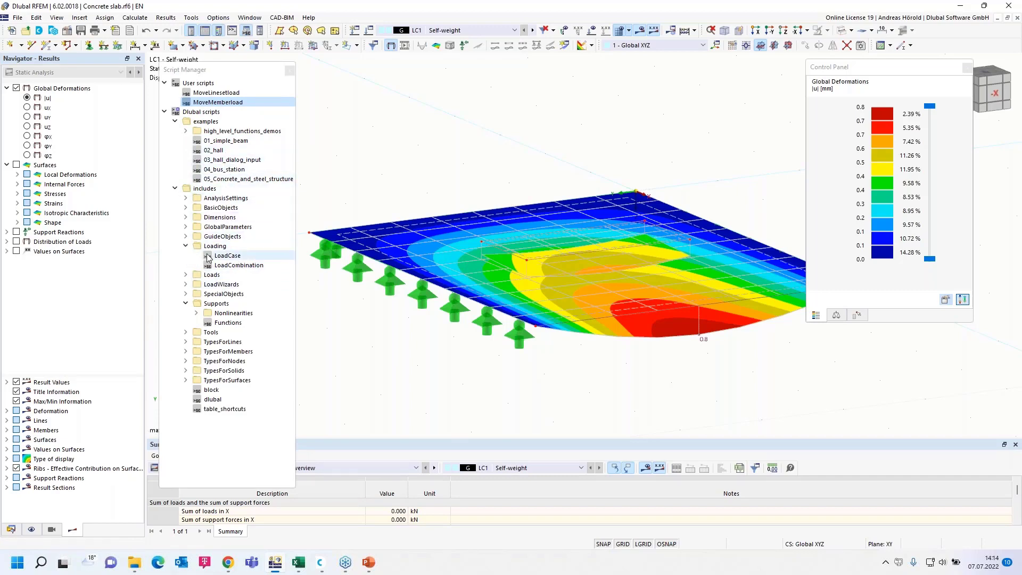
click(185, 275)
scroll(183, 305, down, 1)
scroll(183, 305, down, 3)
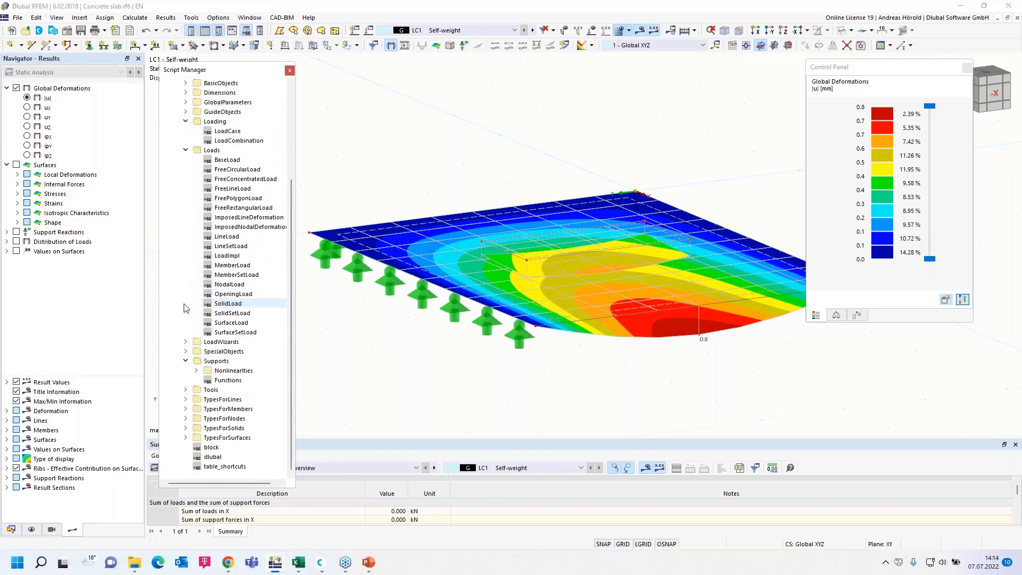
click(185, 399)
scroll(192, 423, down, 1)
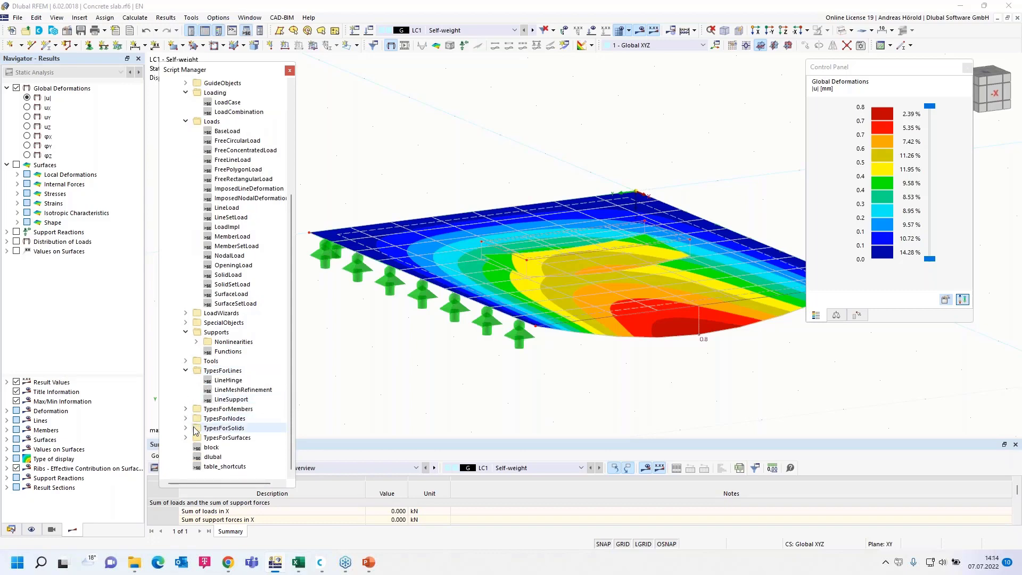
click(186, 428)
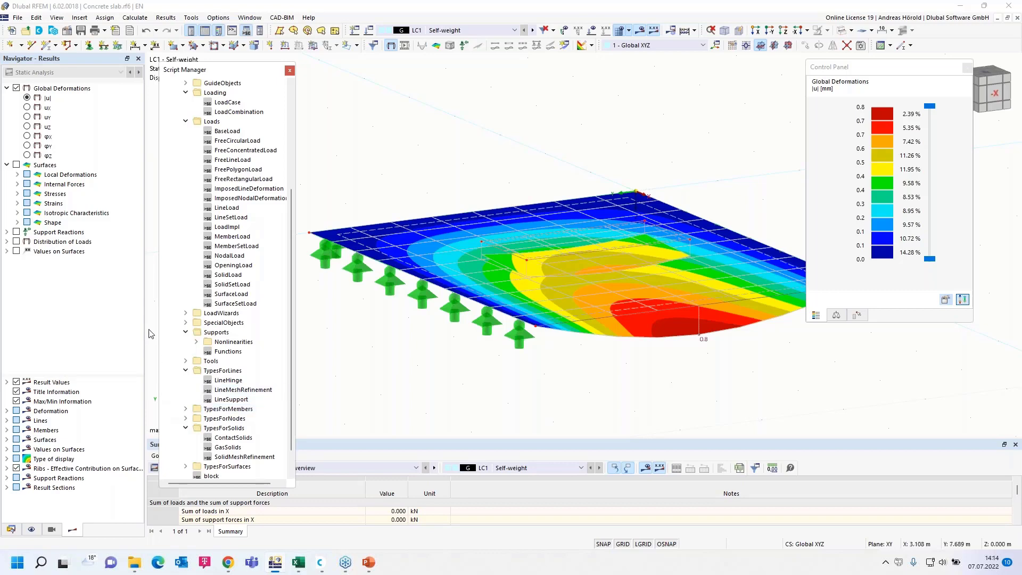
click(288, 70)
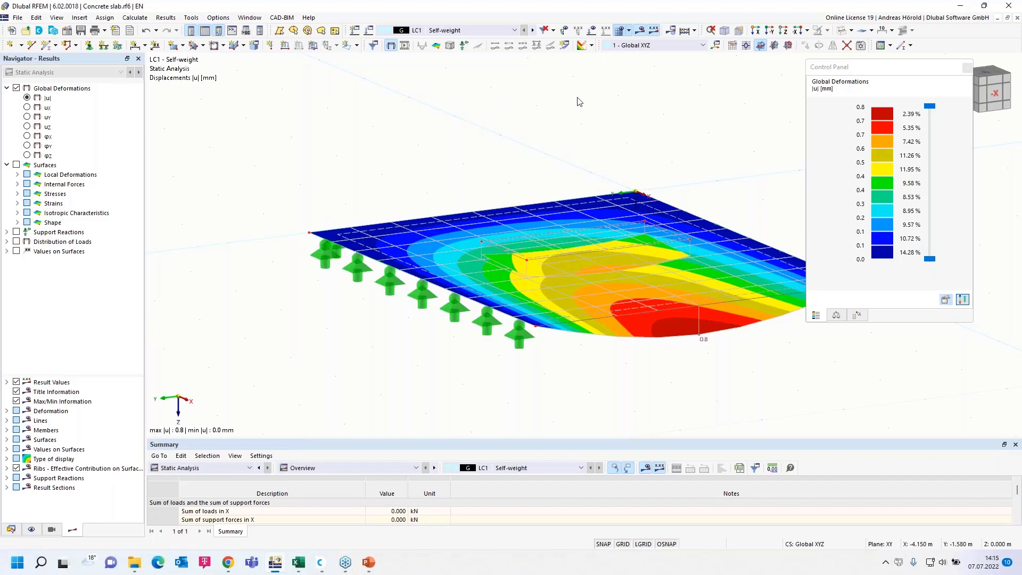
Step: Open the block library in Dlubal Center at full size and look through the column, arched beam, 2D truss and 3D truss blocks
click(53, 30)
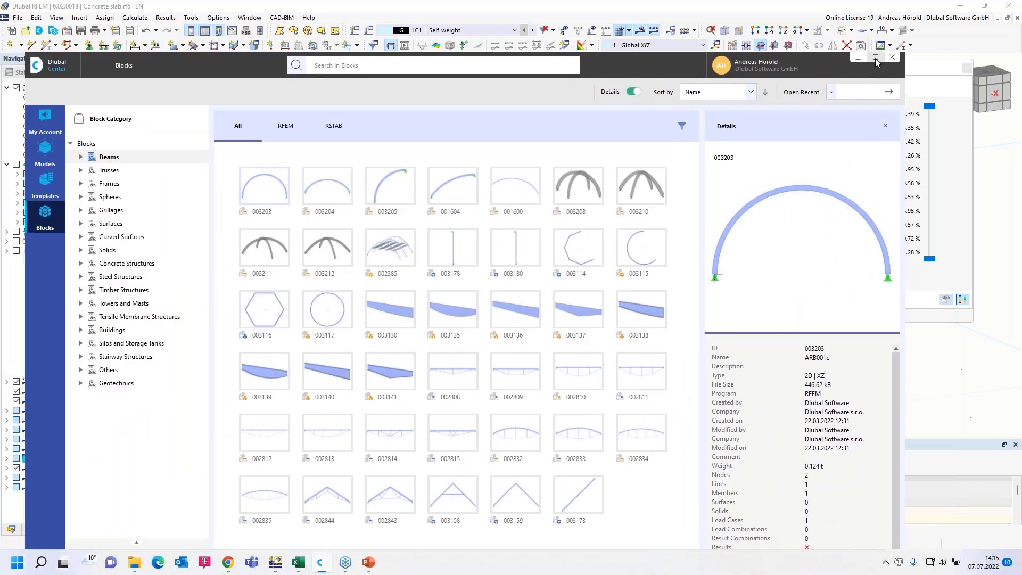
click(875, 59)
click(55, 106)
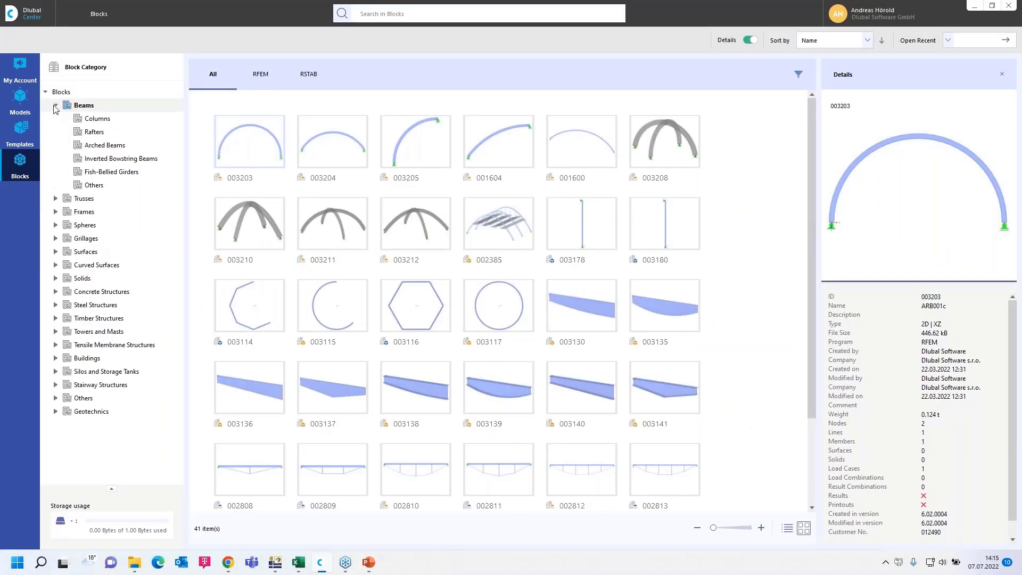
click(97, 120)
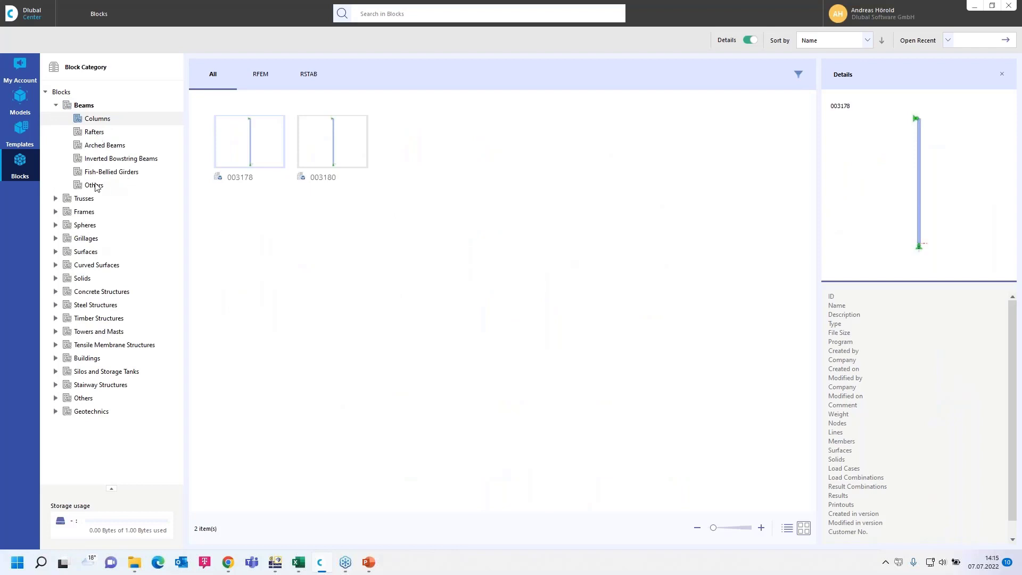
click(99, 146)
click(55, 198)
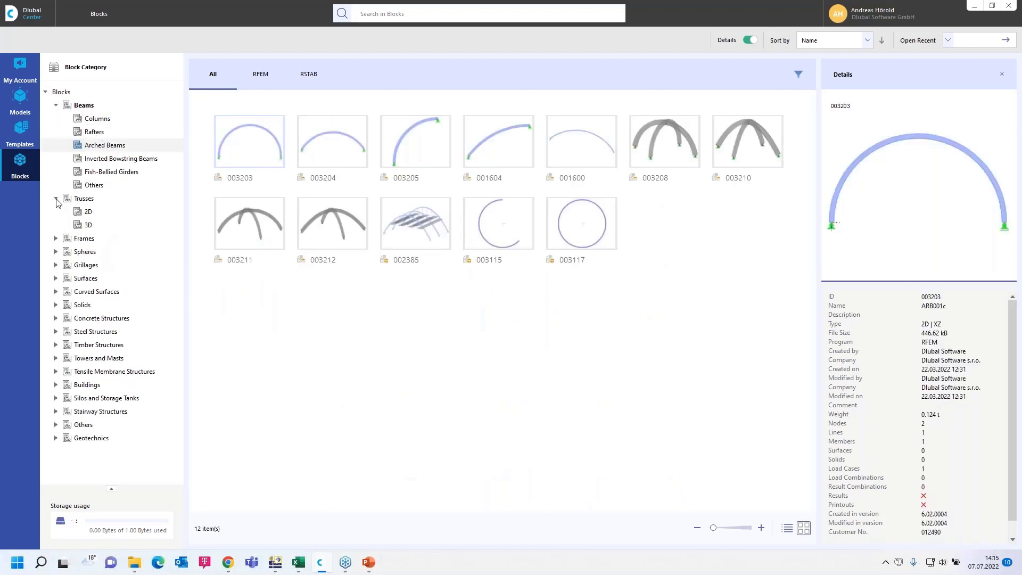
click(86, 212)
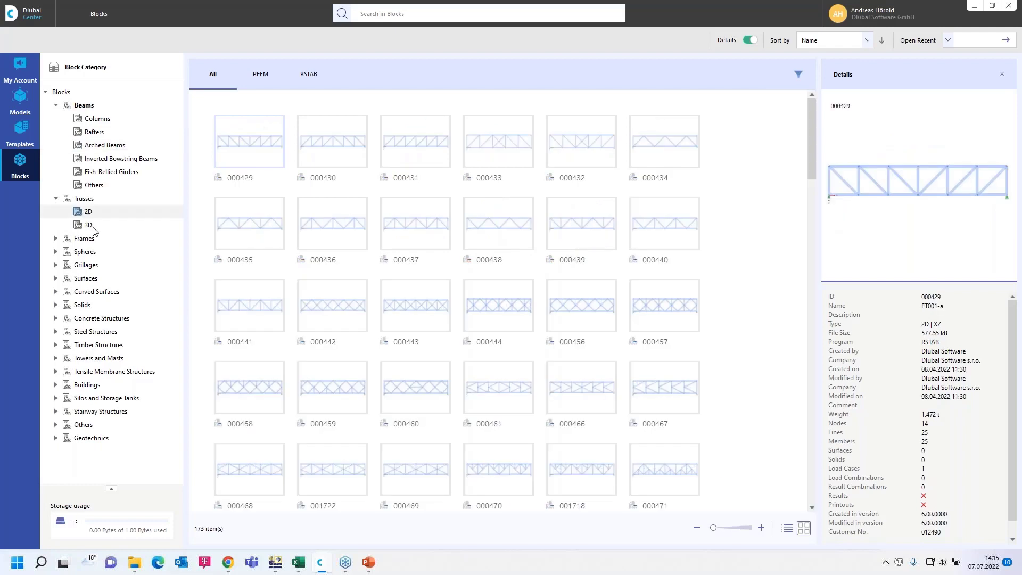
click(88, 225)
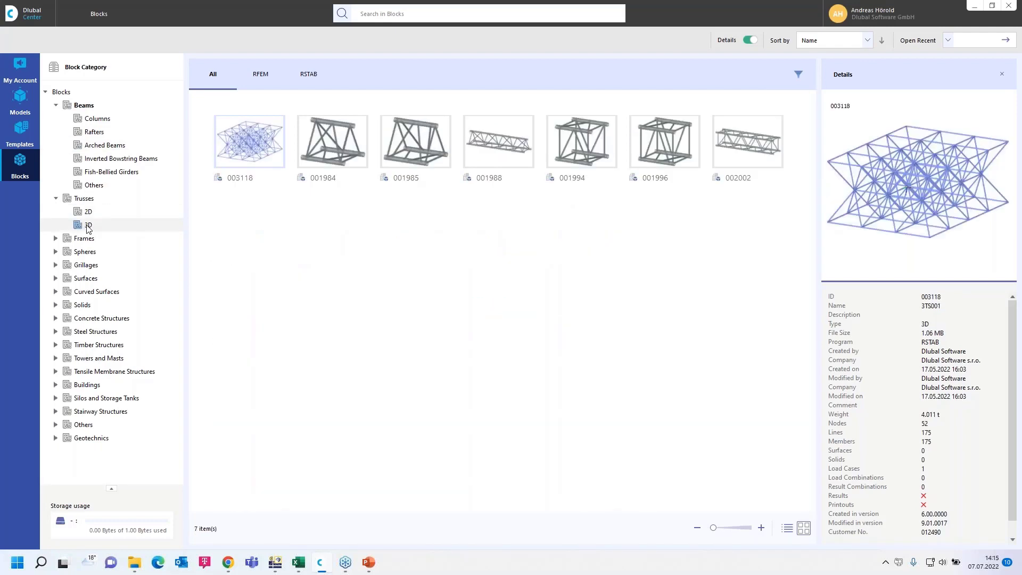
Step: Look through the frame blocks in the Multi-bay Frames, Tapered Frames, Halls and 3D categories
click(56, 238)
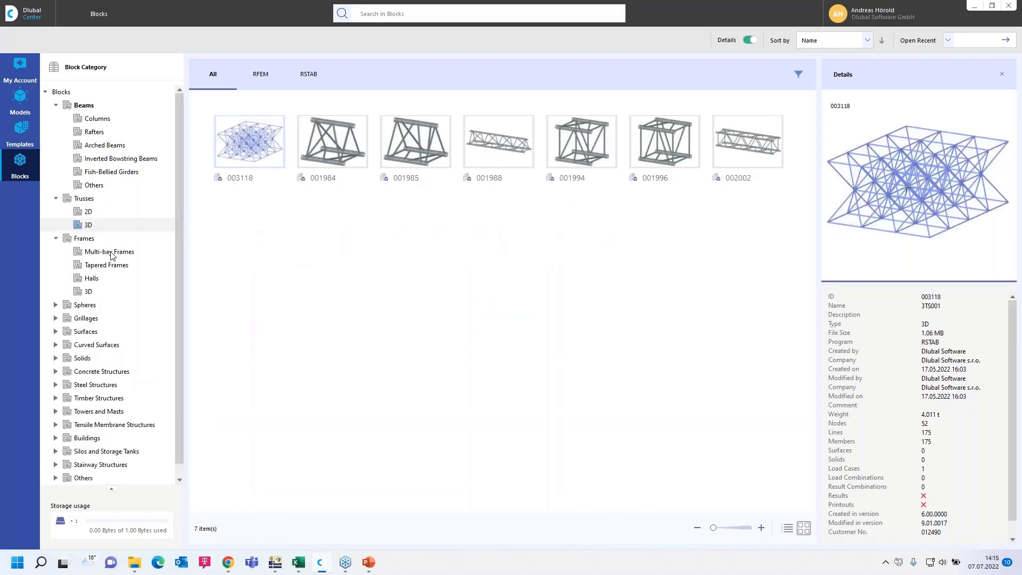
click(110, 252)
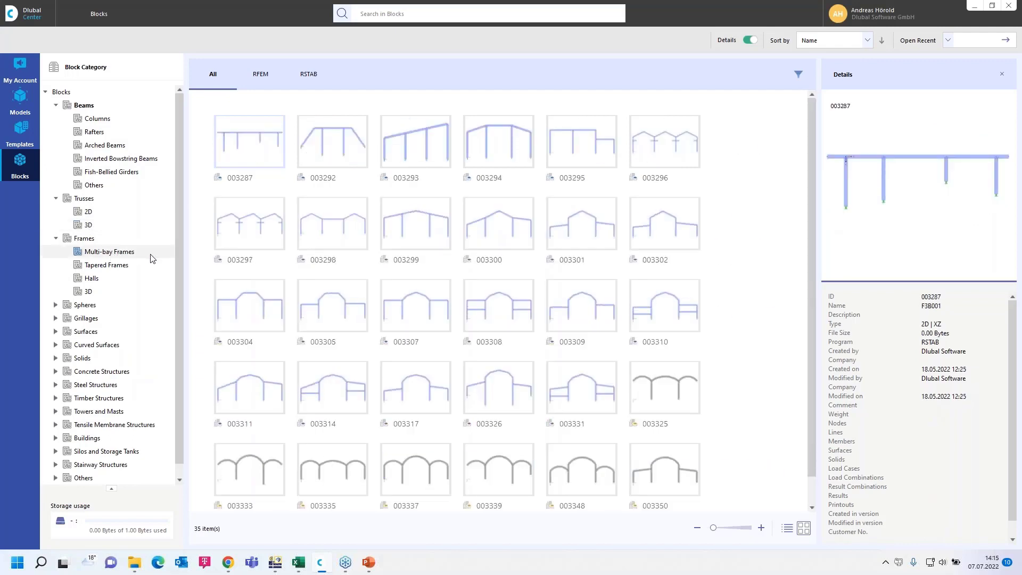
click(98, 267)
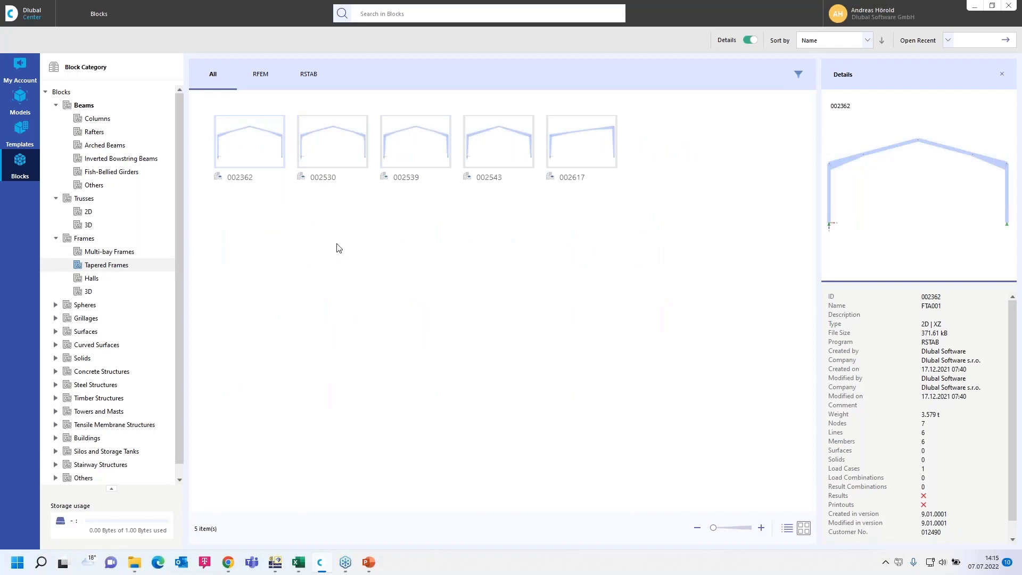
click(98, 279)
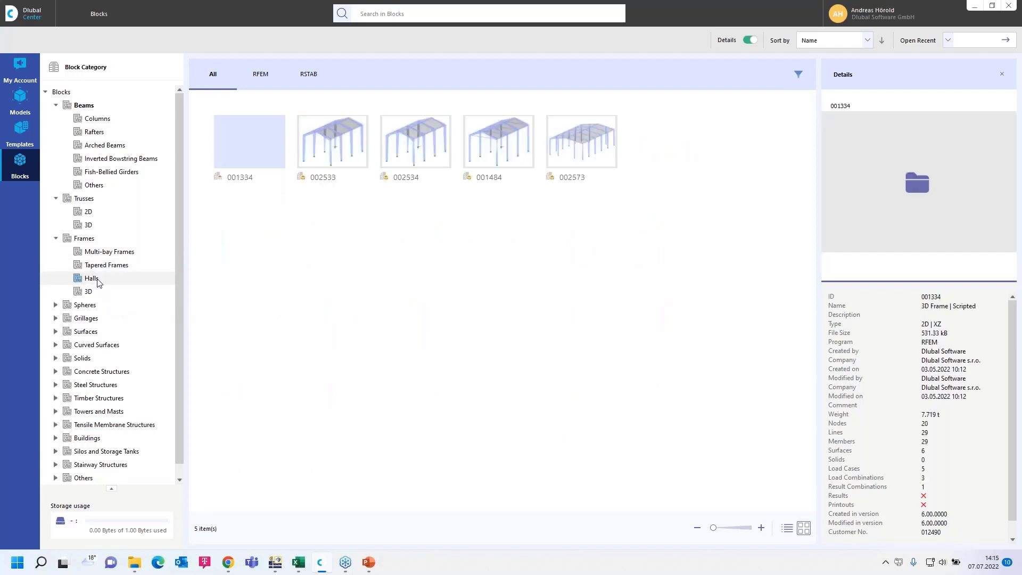
click(102, 268)
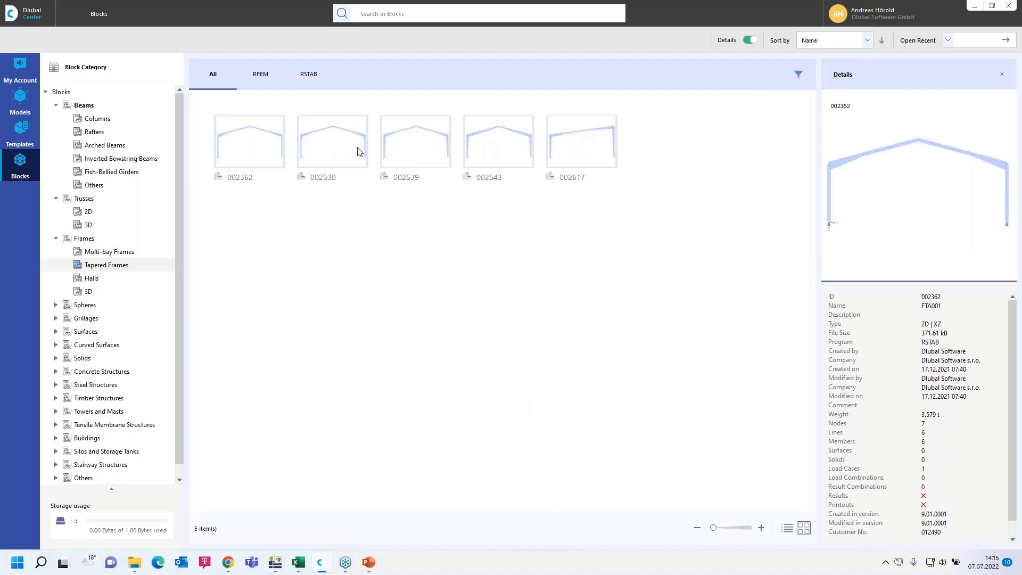
click(91, 280)
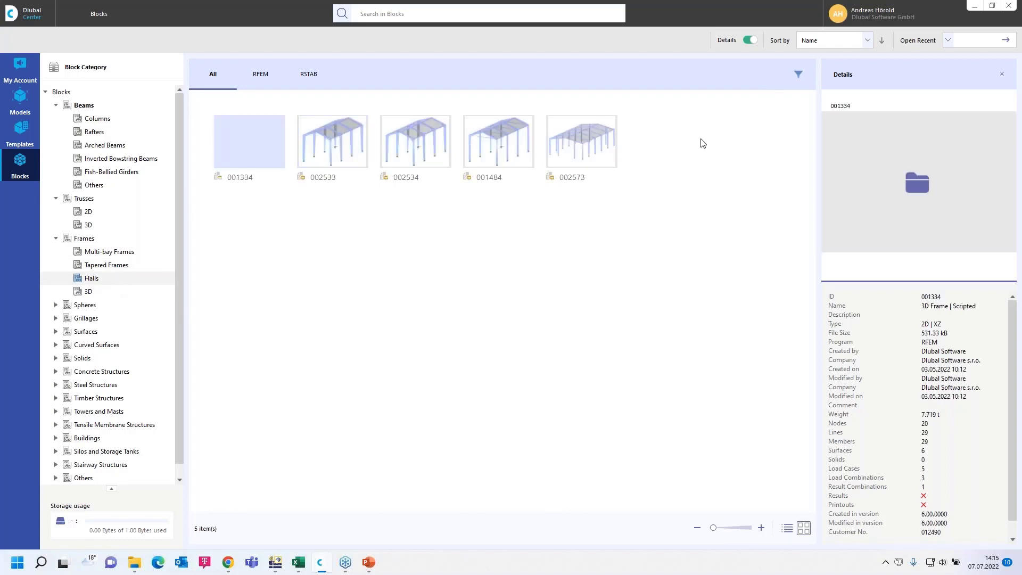
click(88, 292)
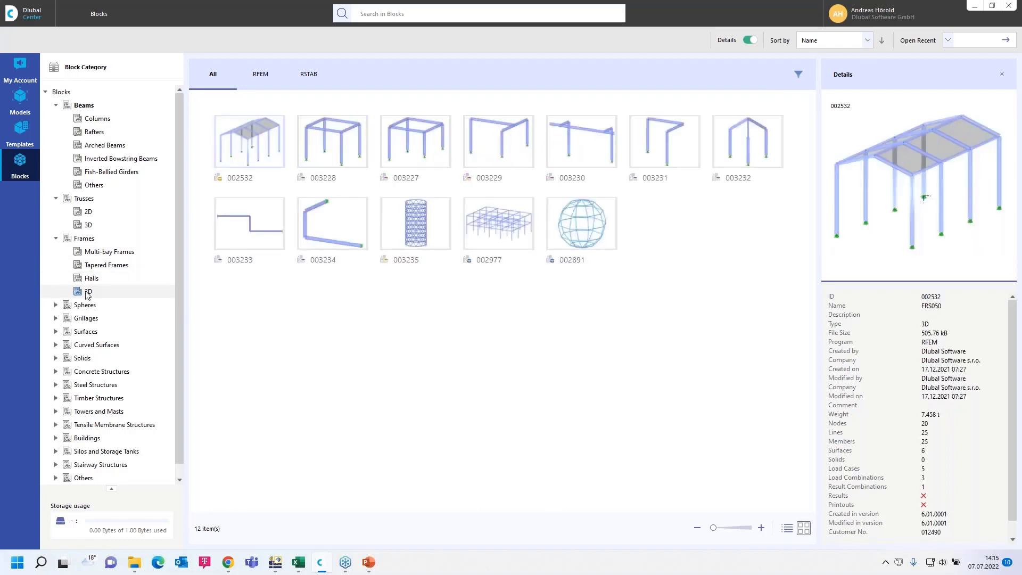
Step: Look through the General blocks of the Timber Structures category
scroll(86, 293, down, 1)
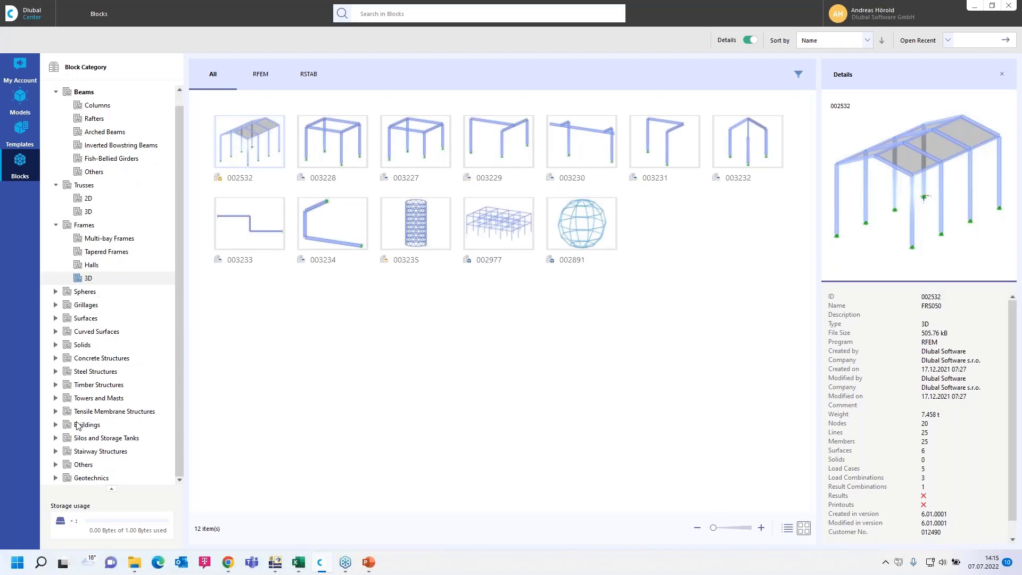
click(56, 385)
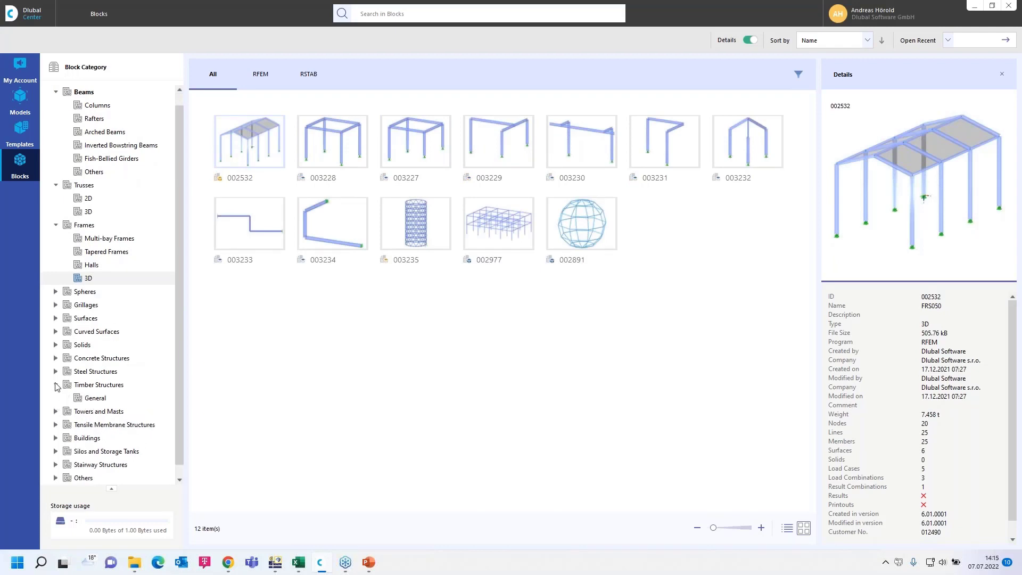
click(92, 398)
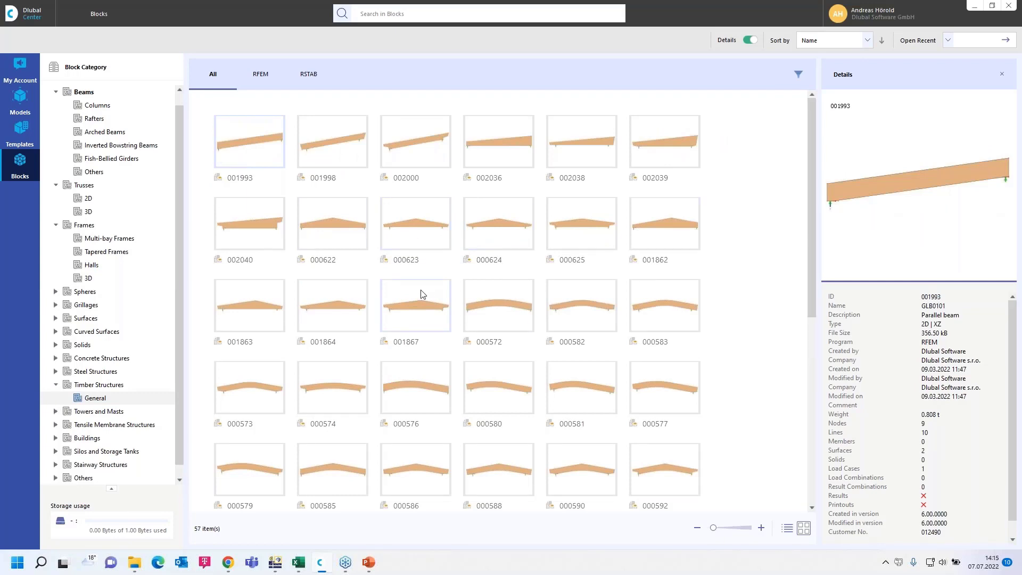
scroll(420, 293, down, 5)
scroll(419, 293, up, 5)
click(89, 199)
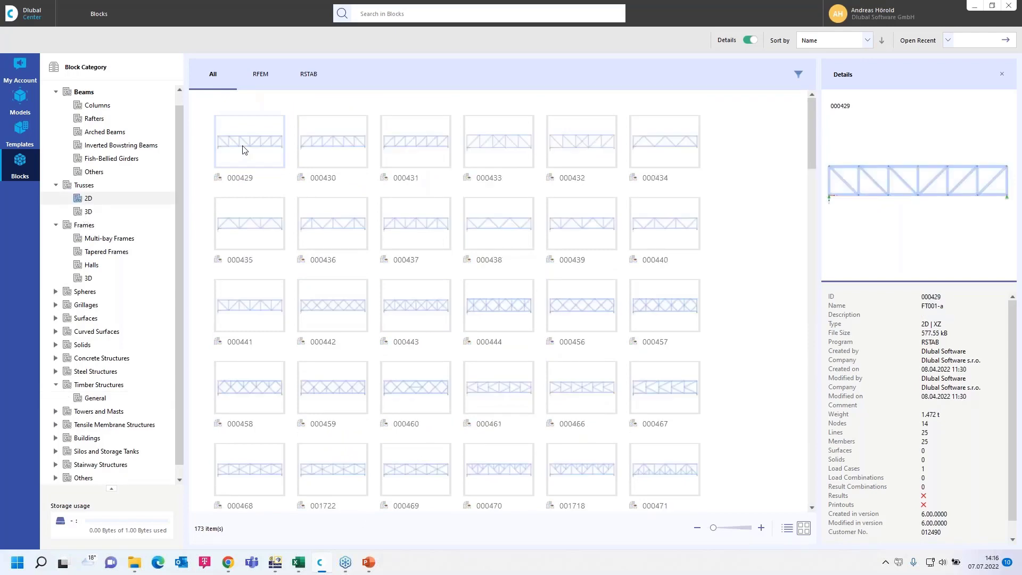
key(alt+Tab)
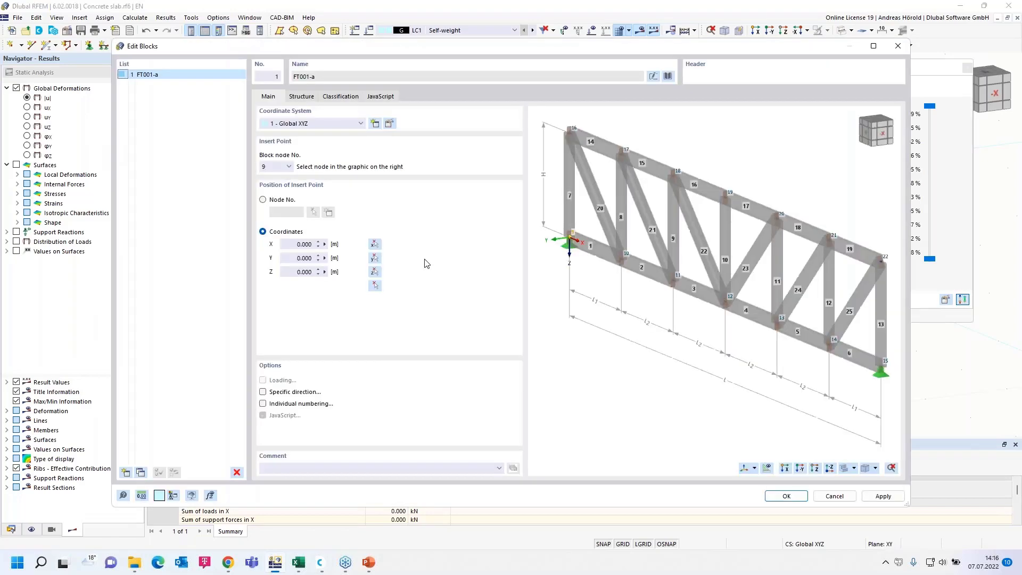
click(899, 46)
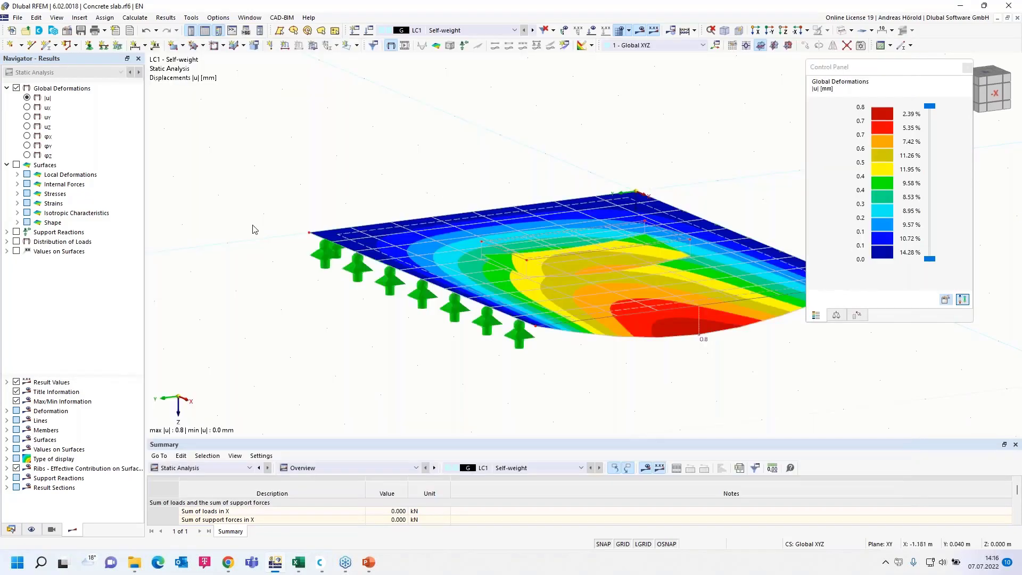
Step: Create a new blank 3D model named 1 in the EN project
click(18, 18)
key(Escape)
key(ctrl+n)
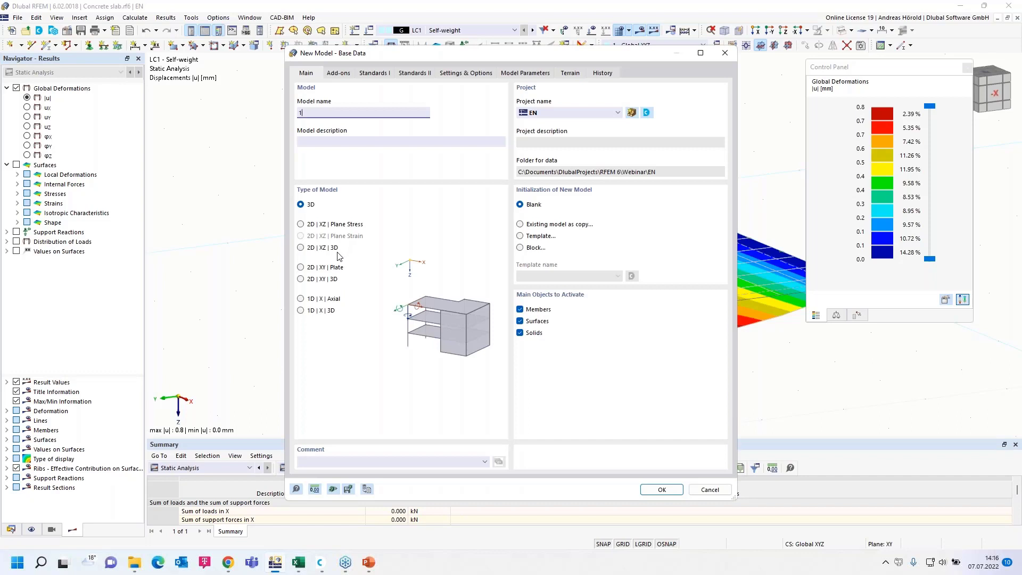
click(660, 489)
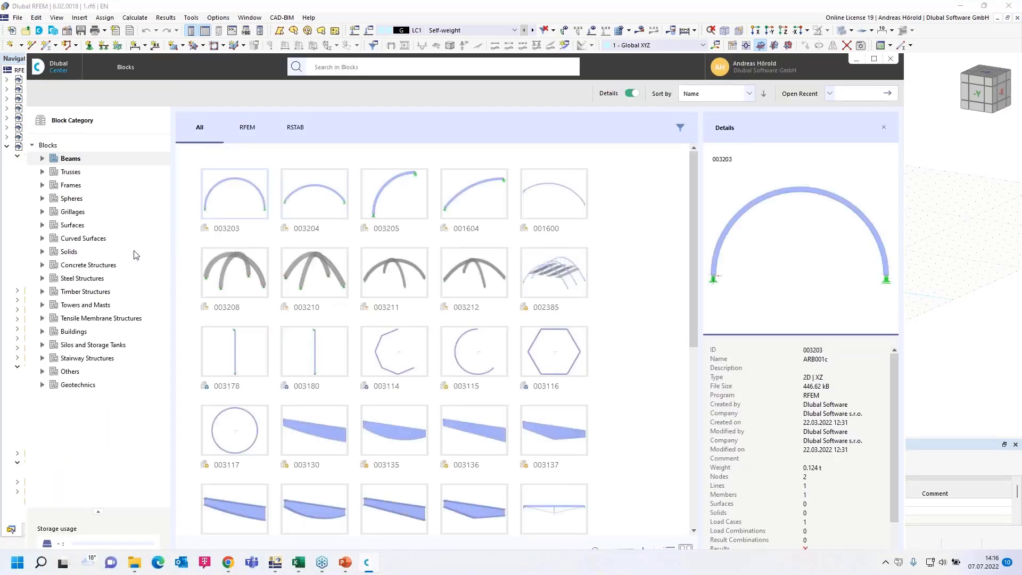
Step: Choose the 2D truss block FT001-a from the block library for insertion into the new model
click(42, 171)
click(69, 186)
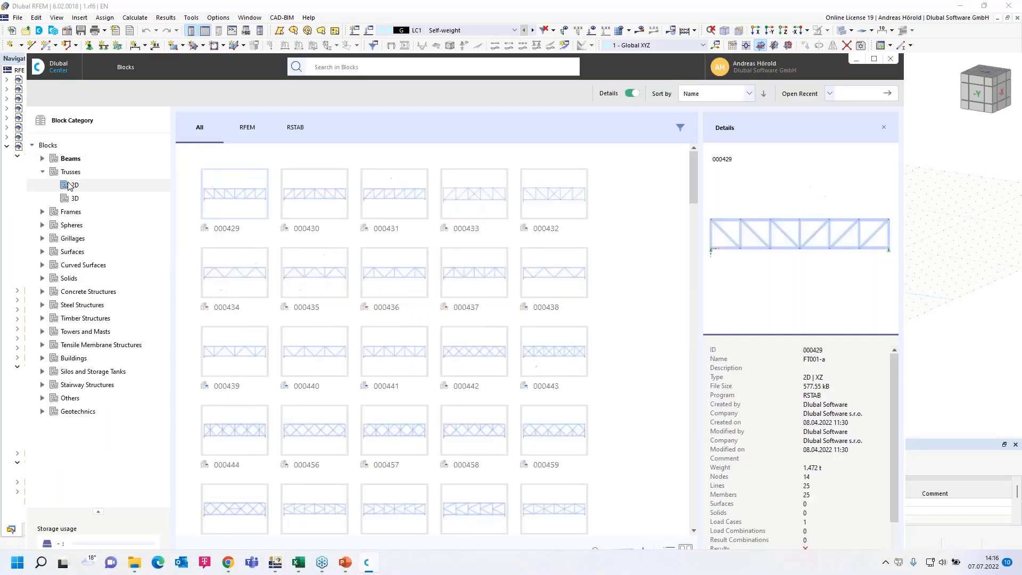
double_click(230, 202)
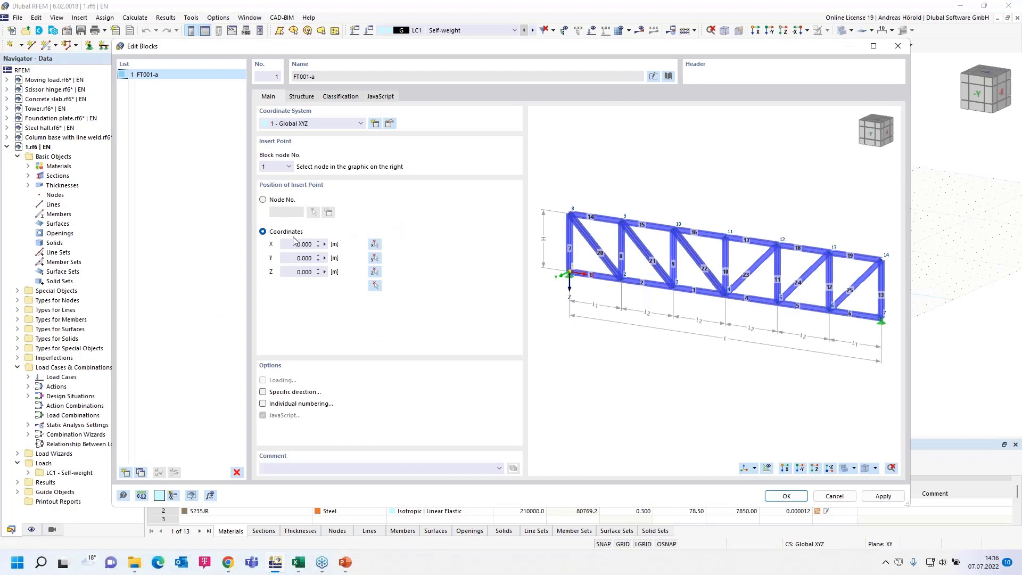
Step: Set the truss block's material to 2 - S235JR in its structure parameters
click(301, 97)
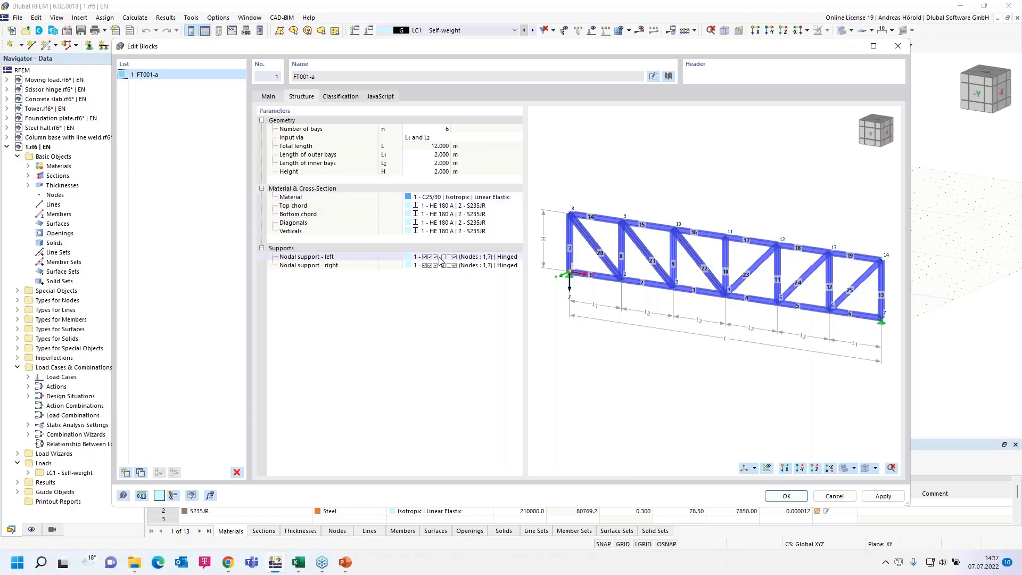
click(463, 199)
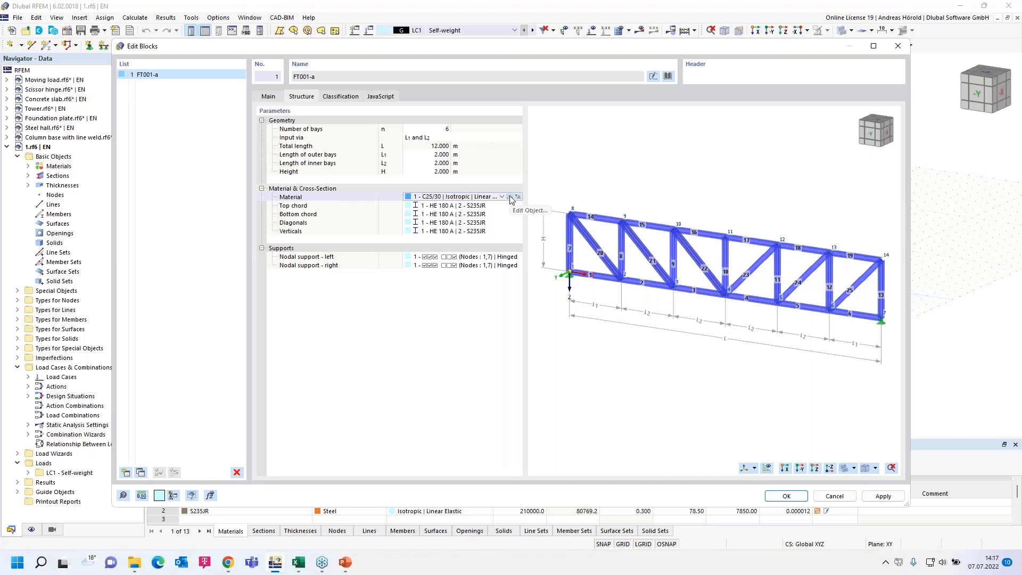
click(501, 197)
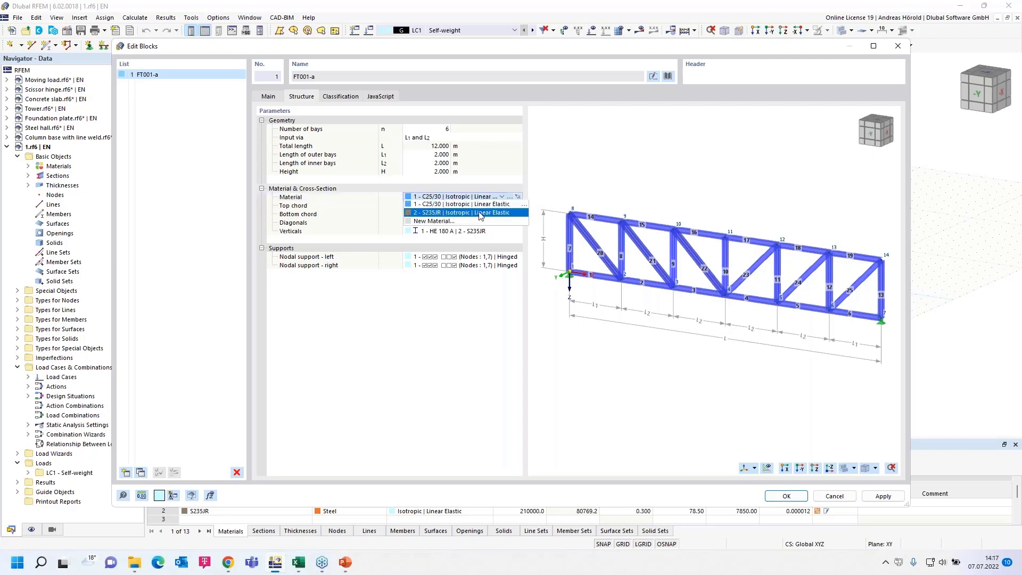
click(481, 213)
Step: Set the truss's outer and inner bay lengths to 3 m each and insert the block into the model
click(428, 155)
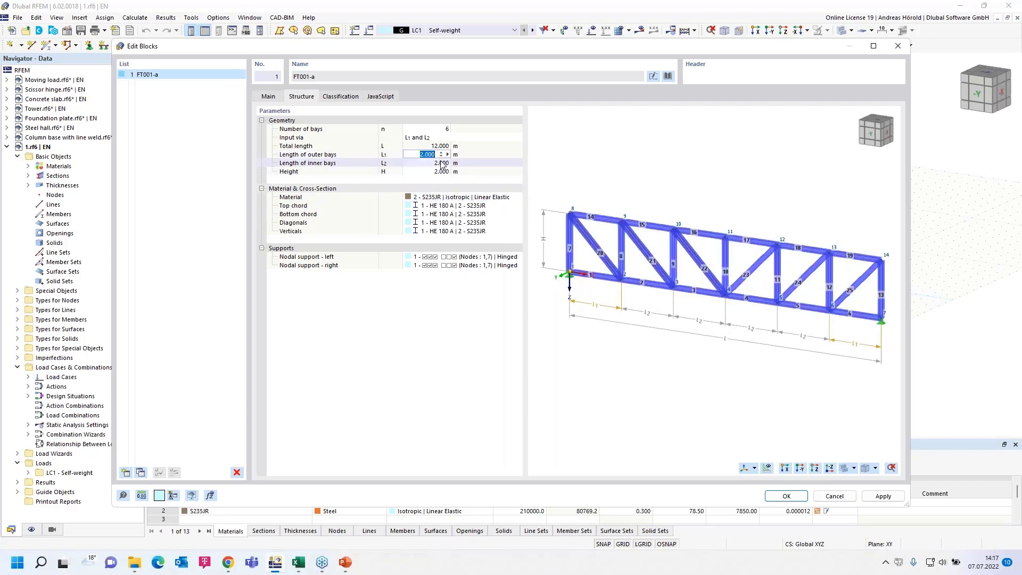
text(3)
key(Return)
click(434, 164)
text(3)
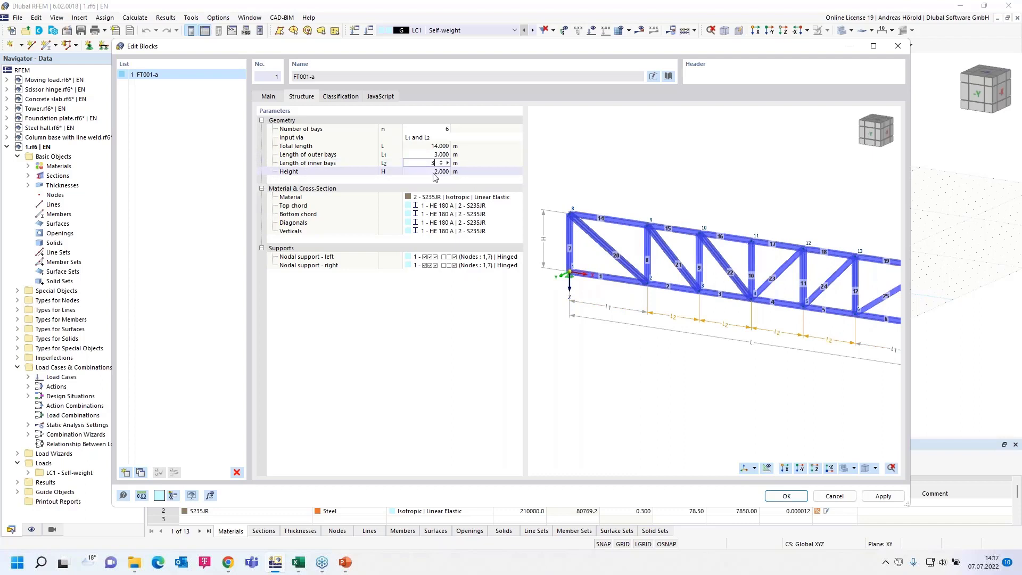
key(Return)
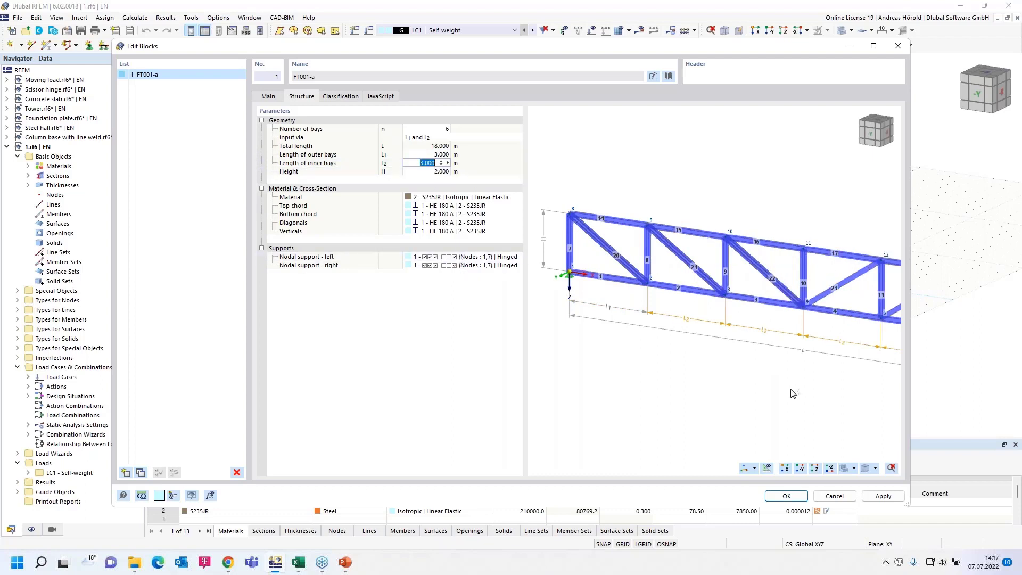
click(786, 496)
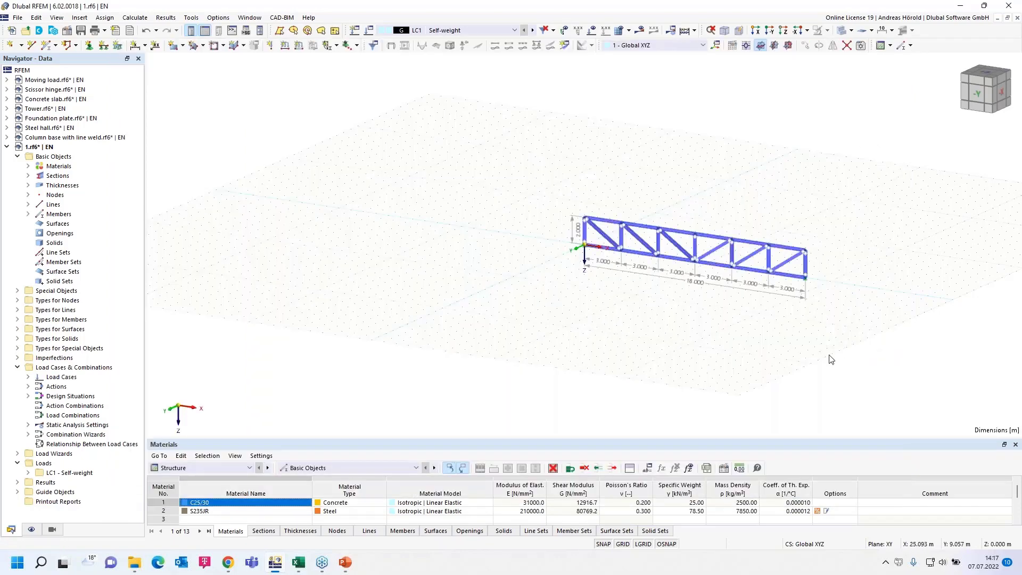
middle_drag(828, 333, 793, 394)
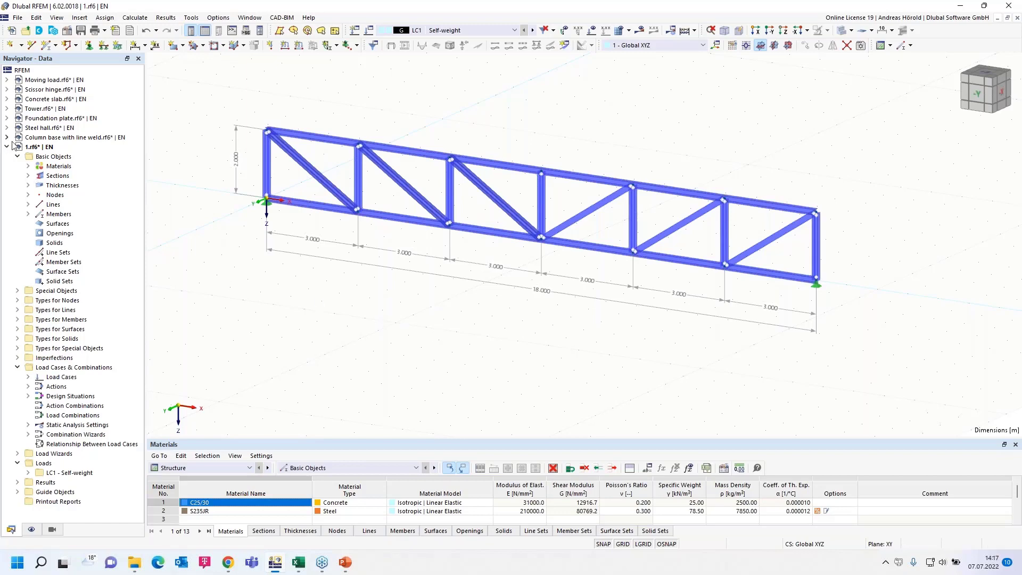
Step: Show the support reactions of the Tower model for LC2 - Wind and hide the loads to examine the base
click(38, 109)
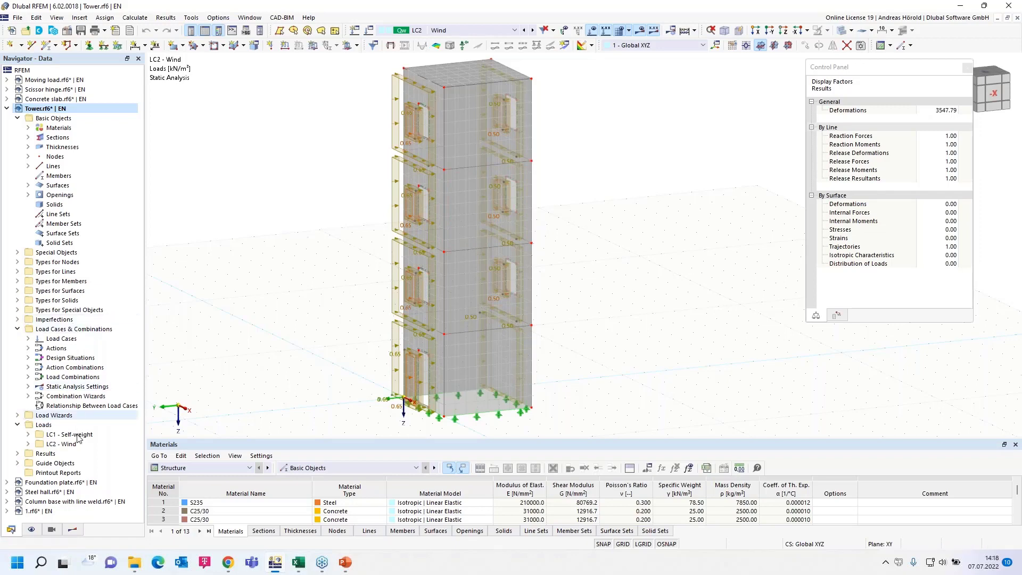
click(73, 529)
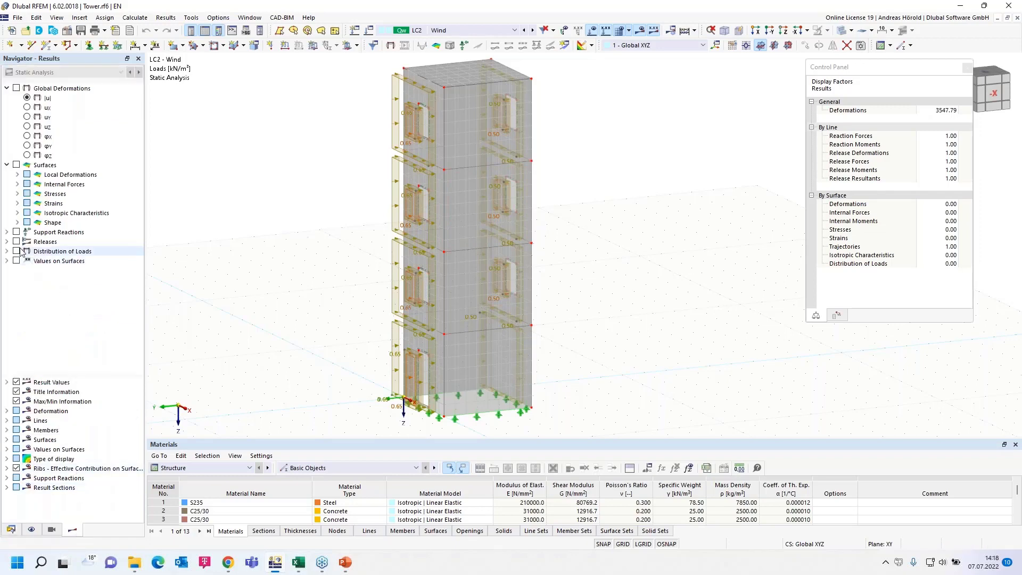
click(16, 232)
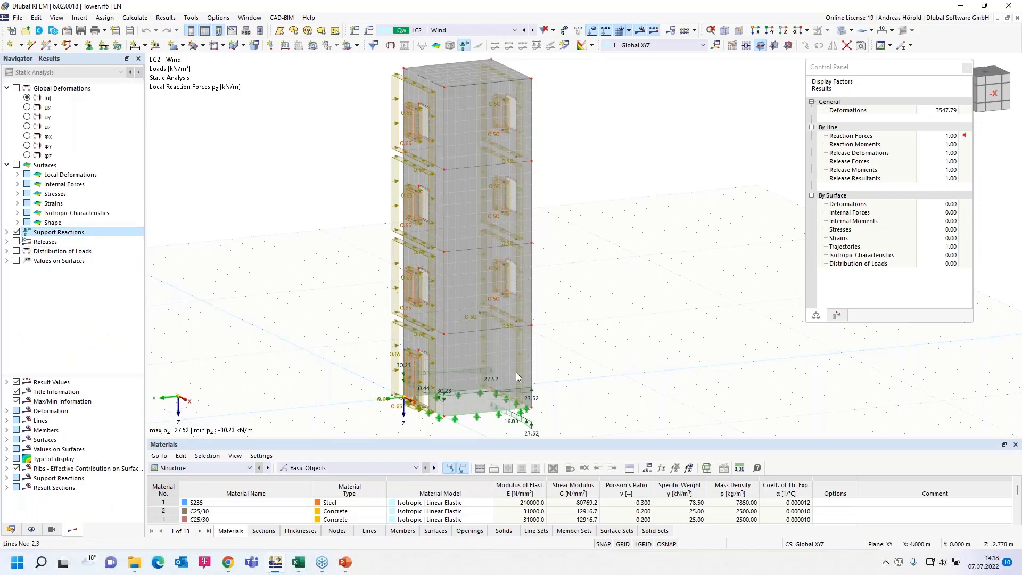
scroll(601, 124, up, 2)
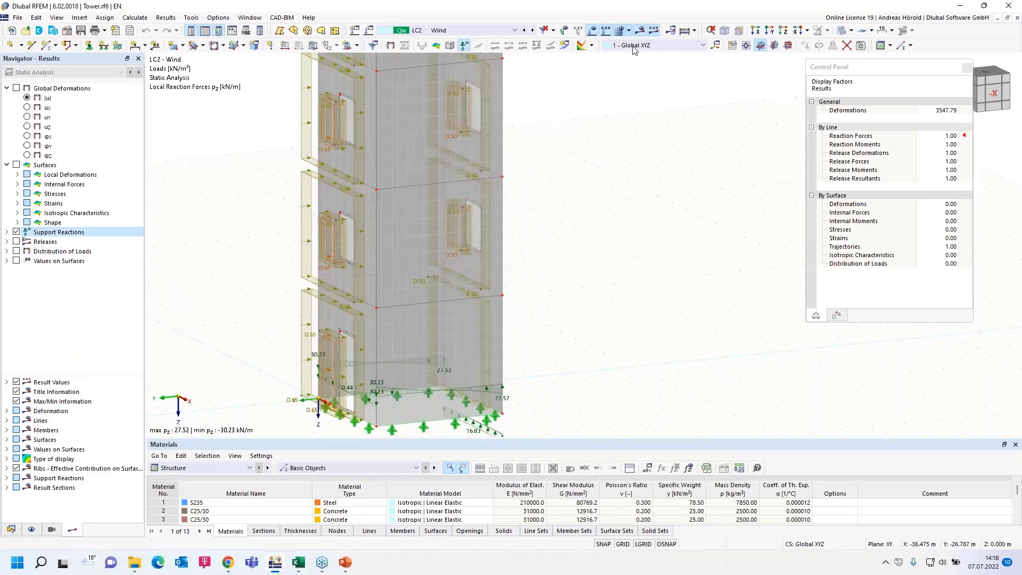
click(592, 31)
scroll(552, 395, up, 1)
middle_drag(554, 383, 634, 258)
scroll(601, 309, up, 1)
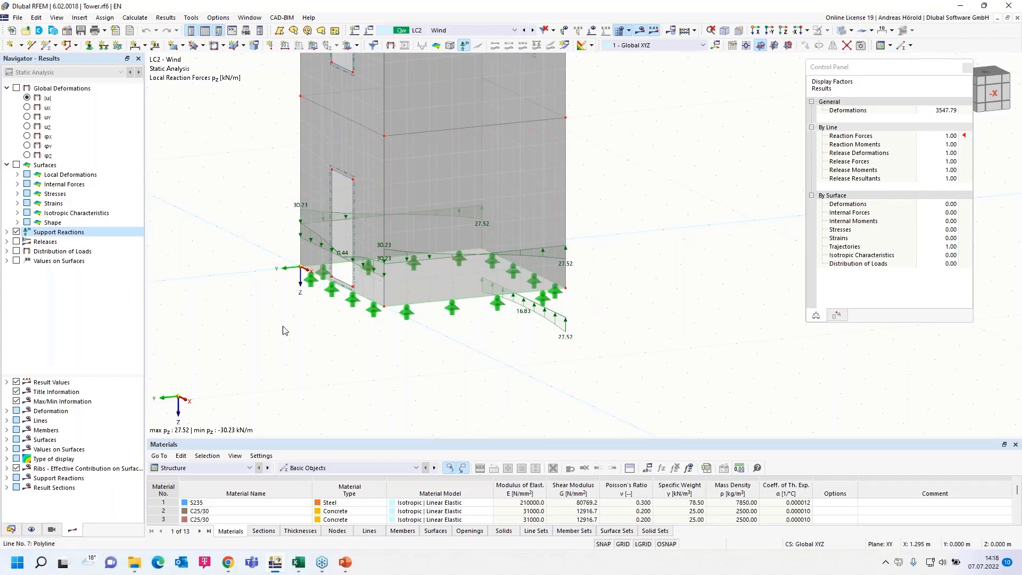
Step: Look at the Foundation plate model and return to the Tower model
click(10, 529)
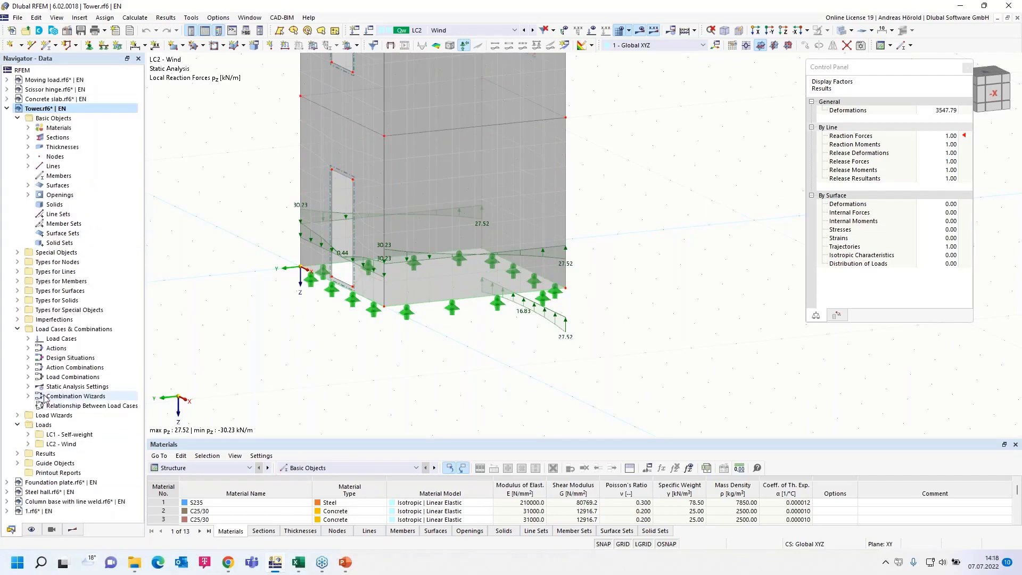
click(56, 482)
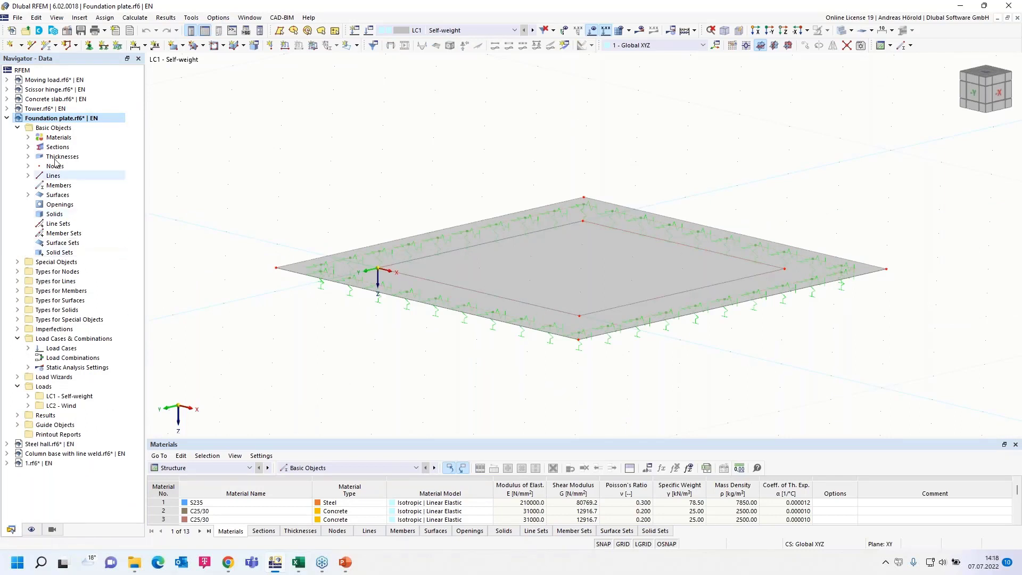
click(35, 109)
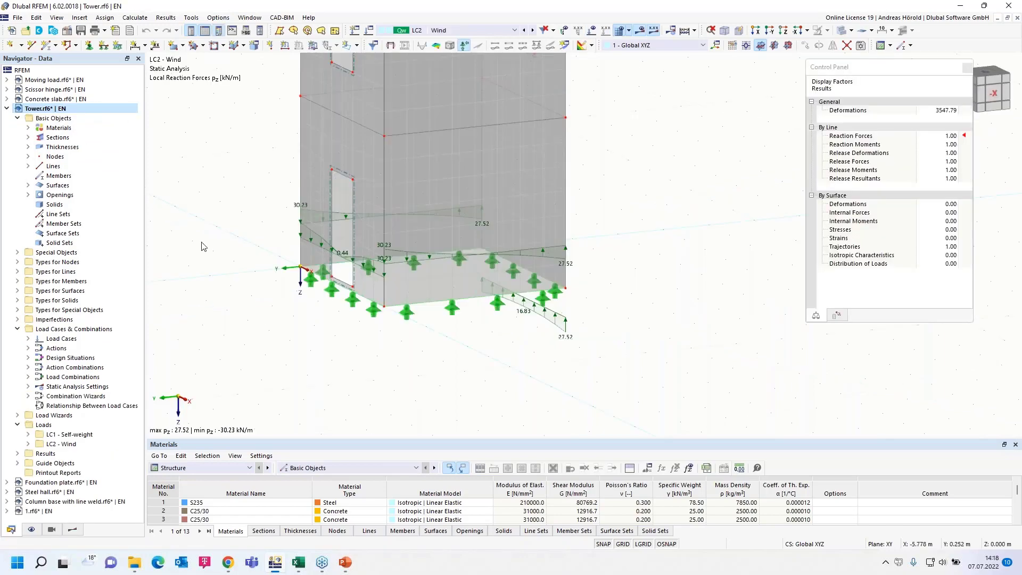
Step: Enlarge the table area and show the Static Analysis results summary of the Tower model
drag(289, 440, 285, 342)
click(213, 381)
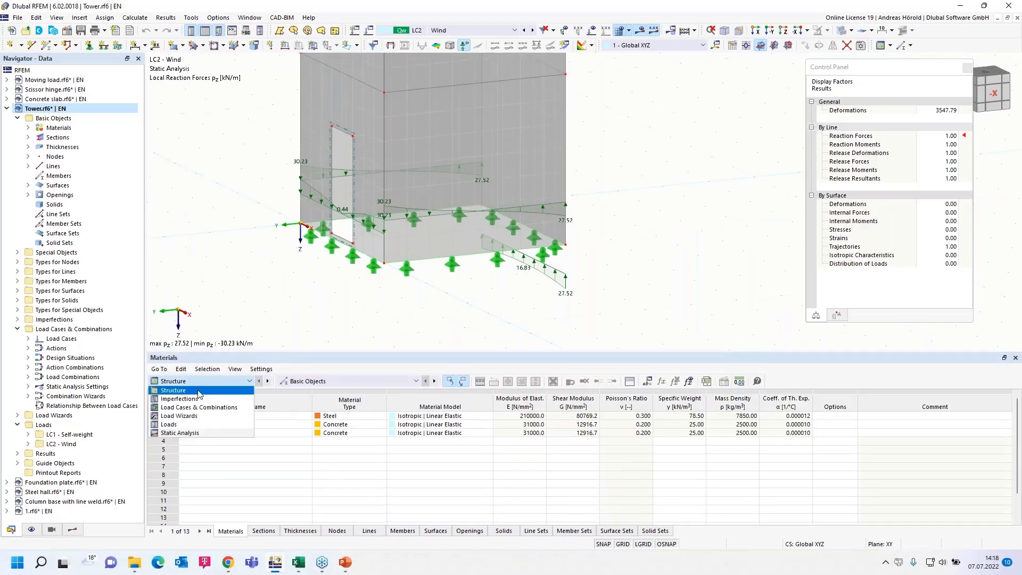
click(205, 432)
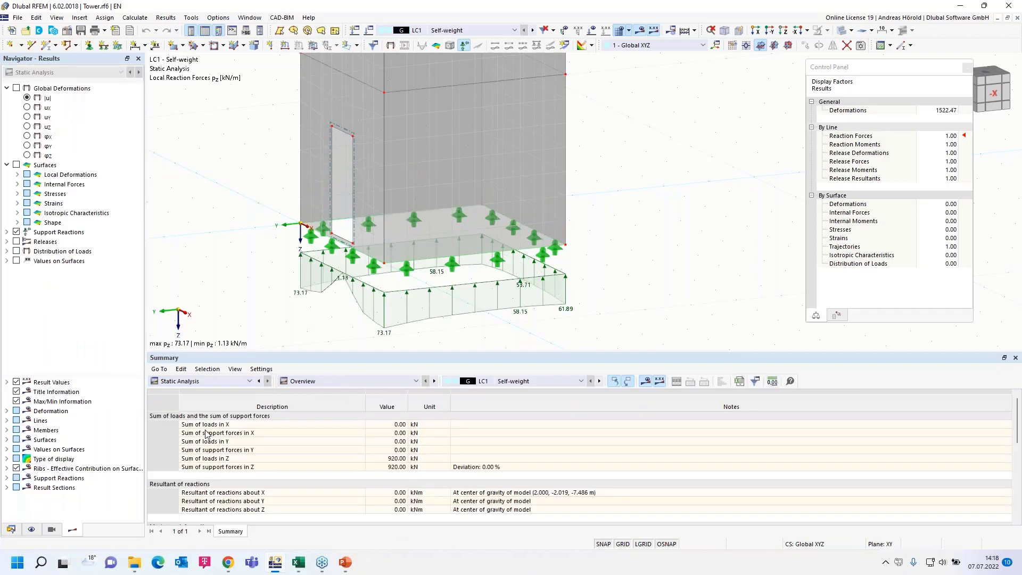
Step: Show the line support forces of the Tower model in the results table for LC2 - Wind
click(351, 381)
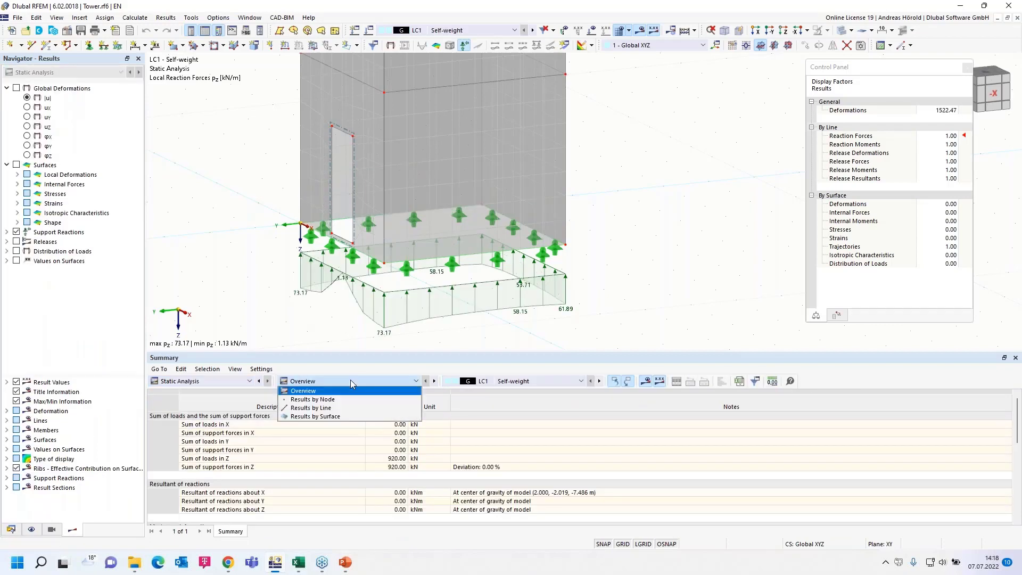
click(346, 409)
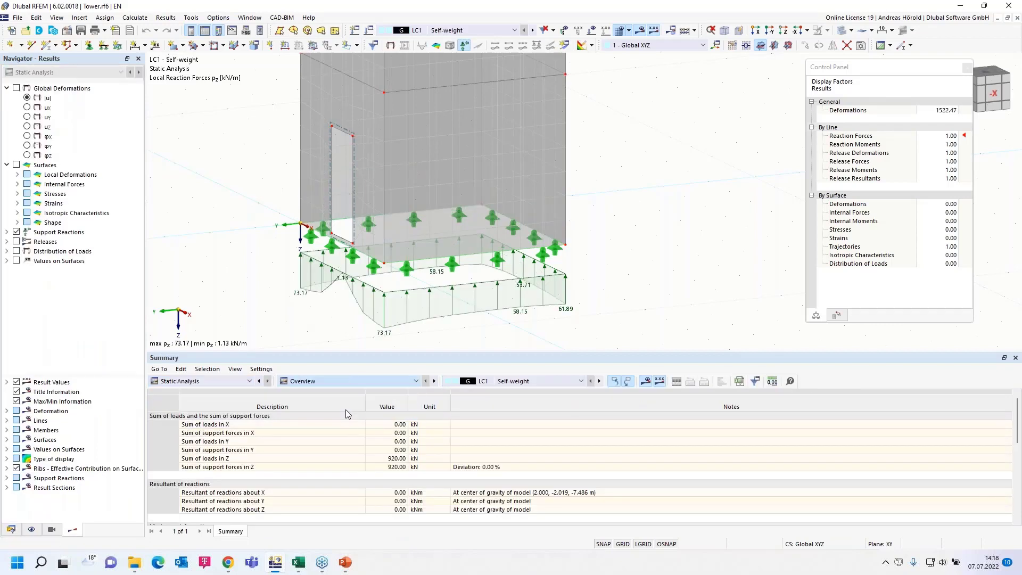
click(600, 382)
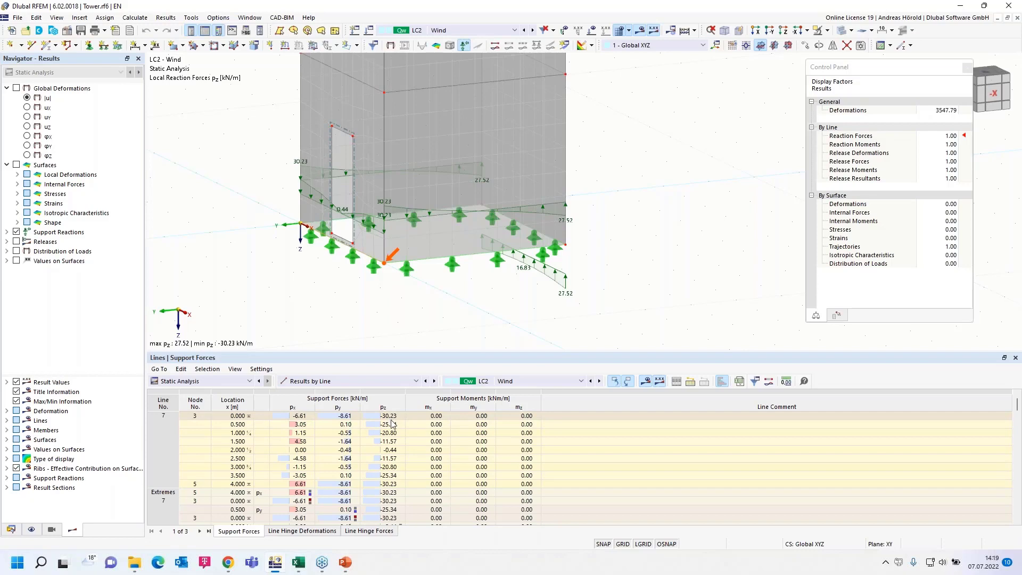
Step: Export the line support forces table to Excel, review the exported rows and minimize the workbook
click(740, 382)
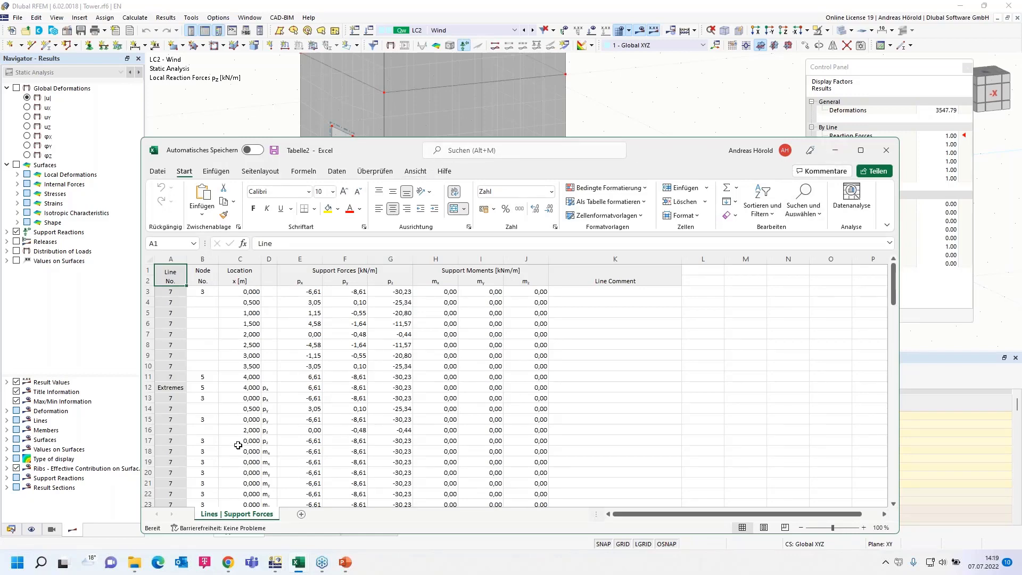
scroll(238, 445, down, 11)
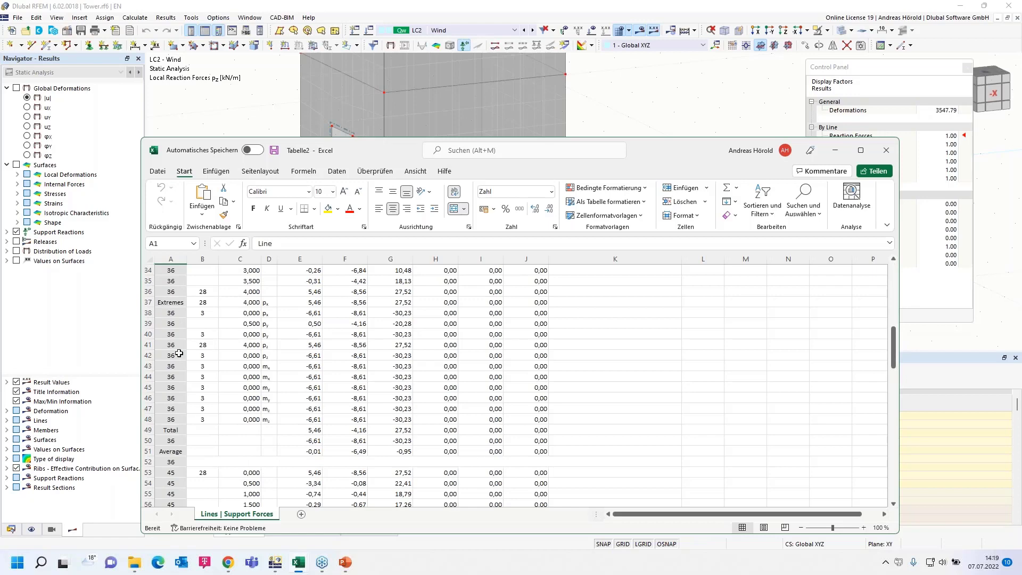
click(837, 151)
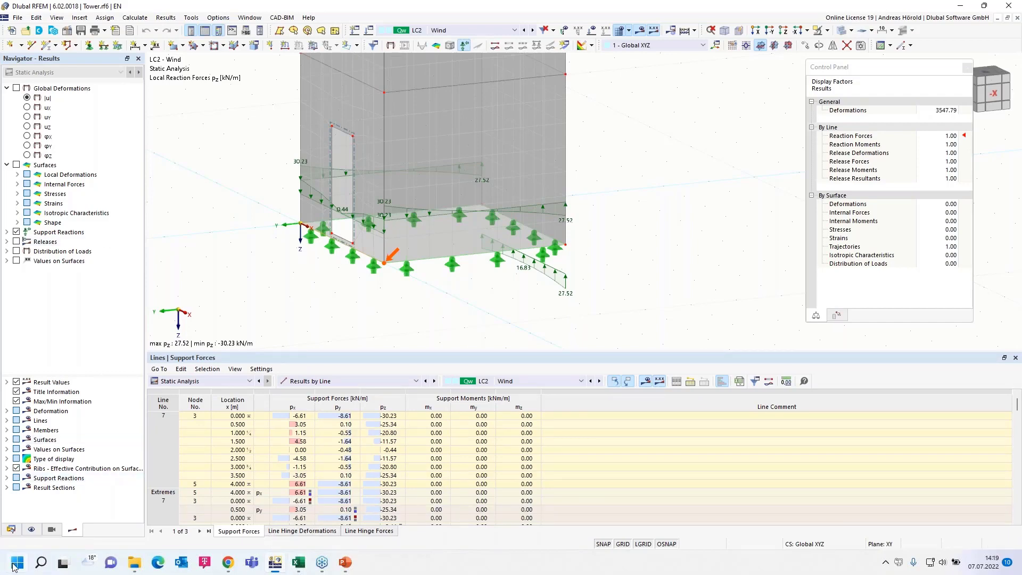
Step: Switch to the Foundation plate model, collapsing the Tower model's data tree
click(13, 530)
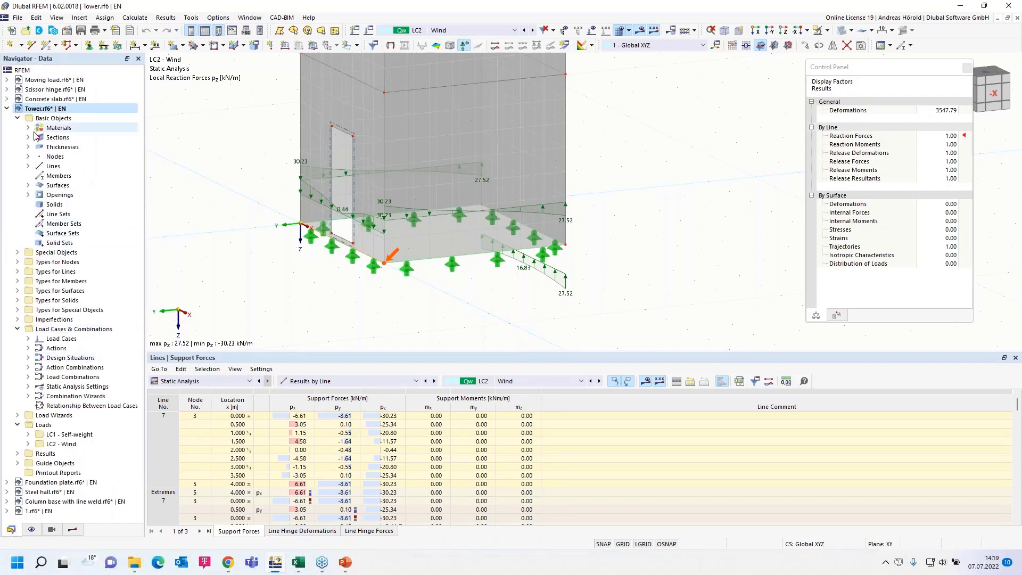
click(7, 108)
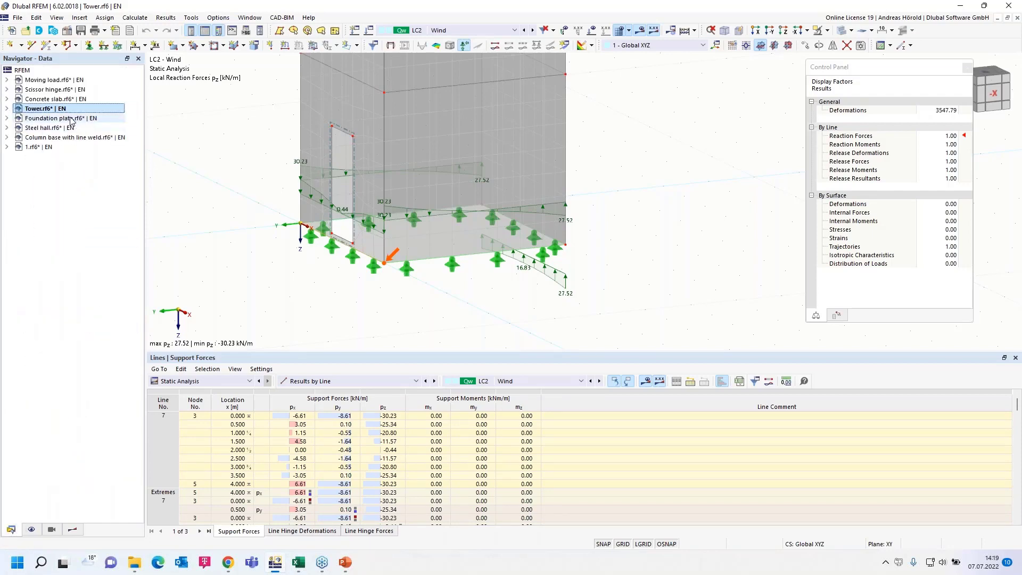
click(65, 118)
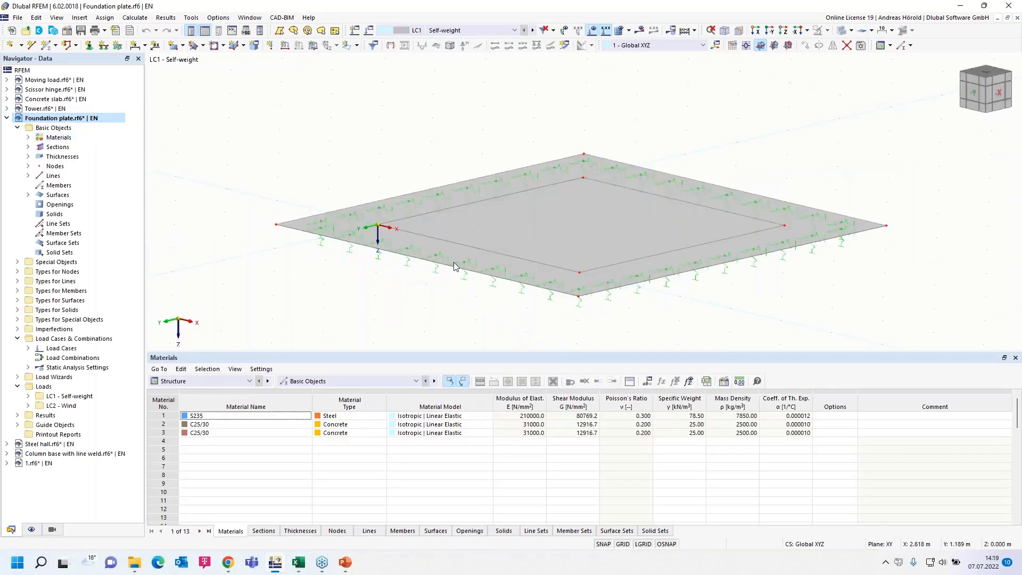
Step: Create a new line load on line 6 of the foundation plate's inner outline with the Varying load distribution
click(466, 247)
click(285, 49)
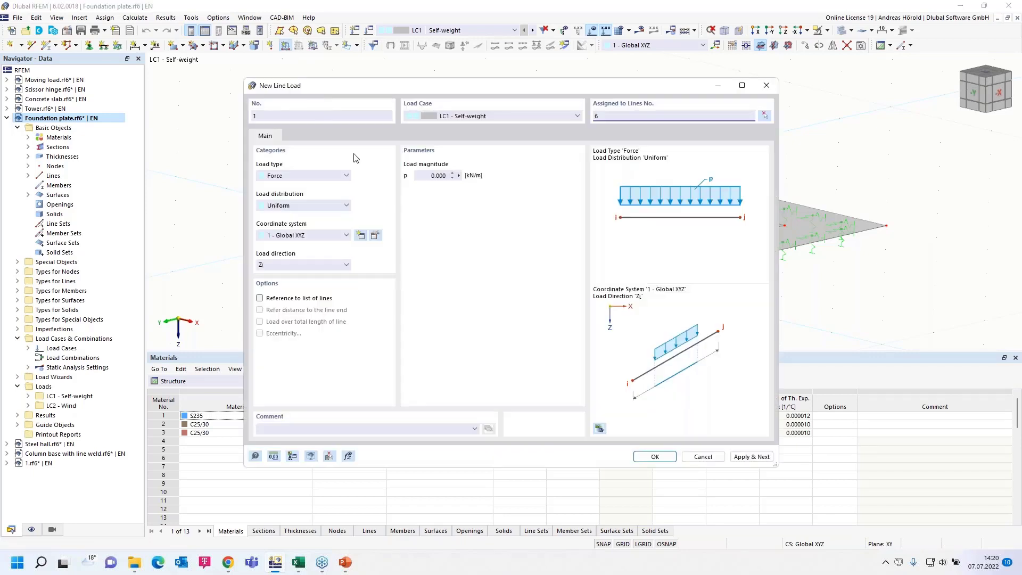
click(307, 208)
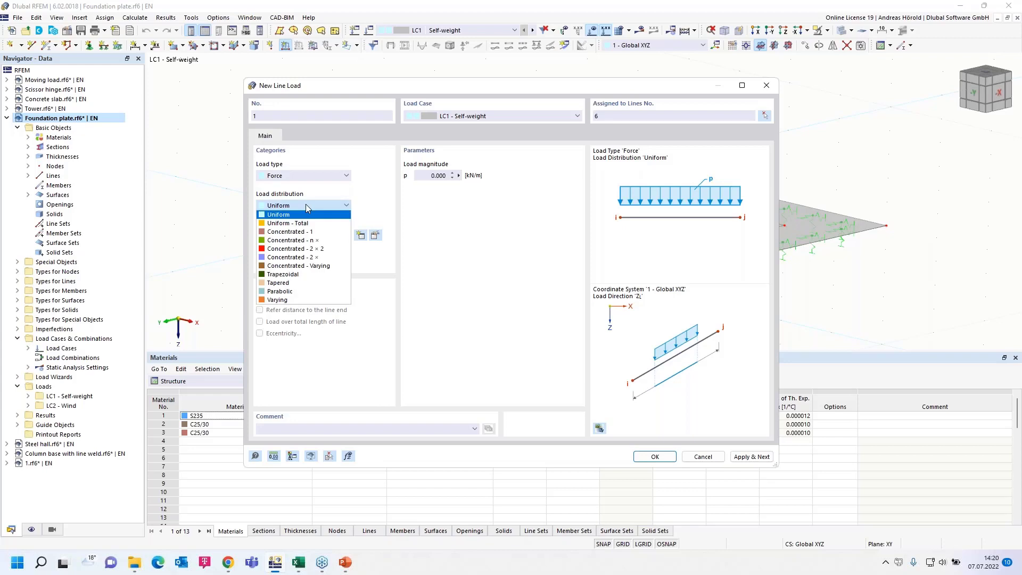
click(307, 300)
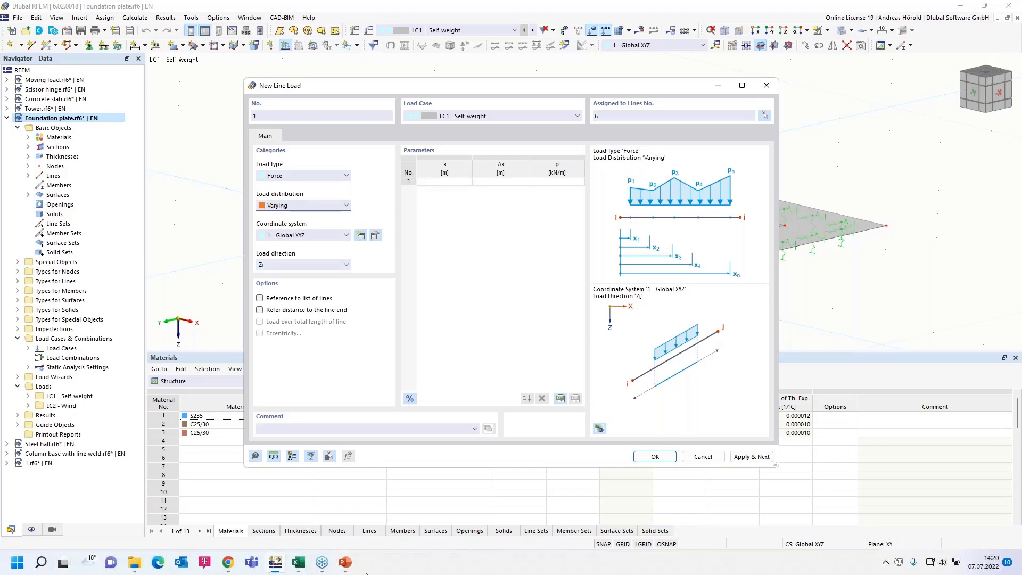
Step: Copy the line 7 locations x (C3:C11) from the Tabelle2 workbook in Excel into the line load's x column
mouse_move(302, 567)
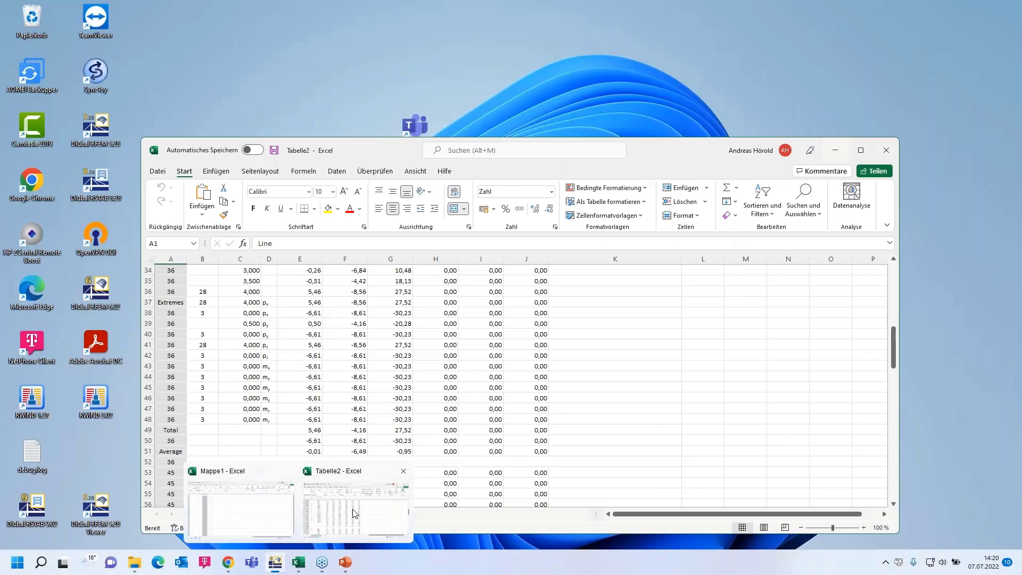
click(353, 512)
scroll(260, 362, up, 5)
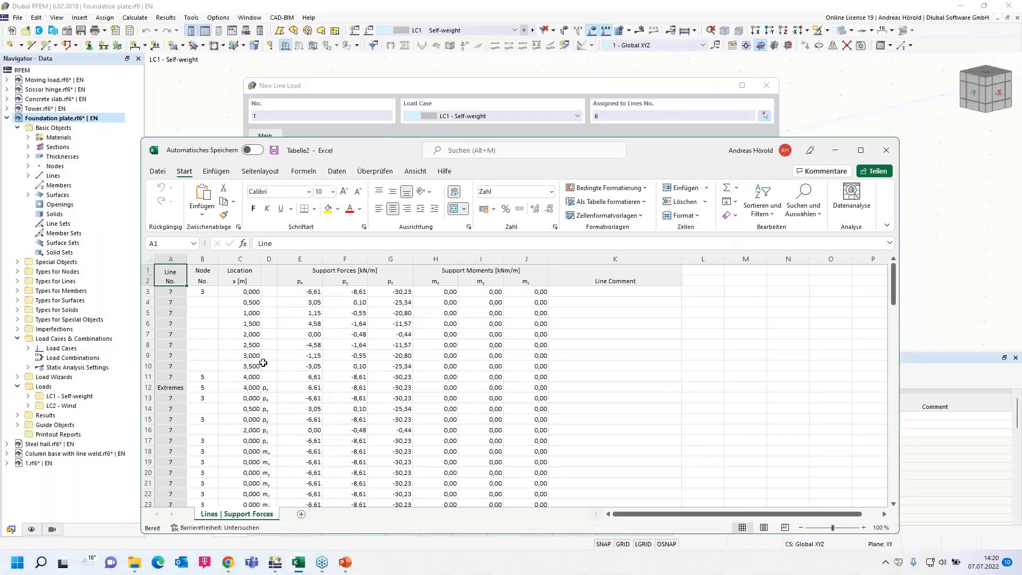
drag(246, 333, 245, 370)
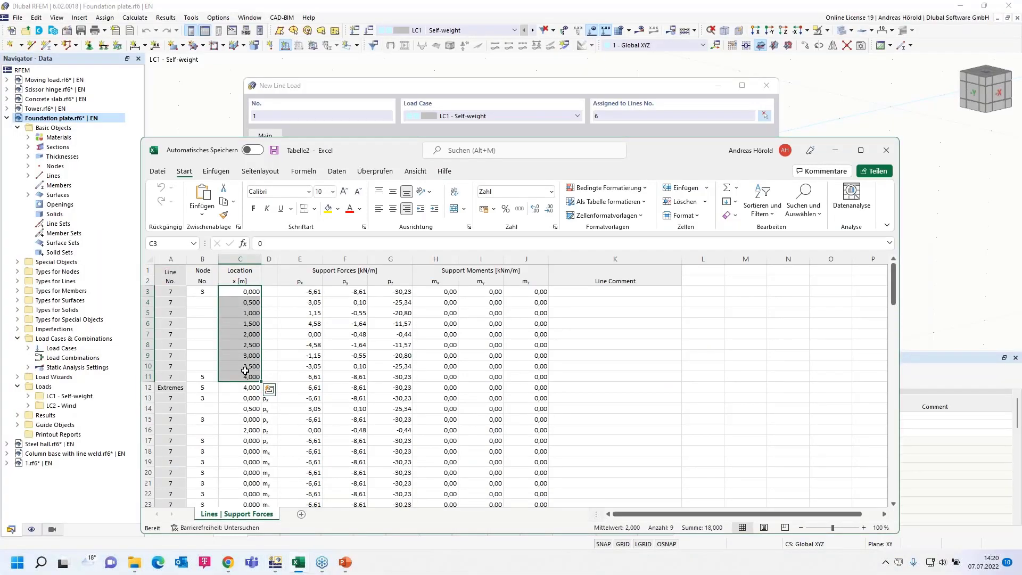
key(ctrl+c)
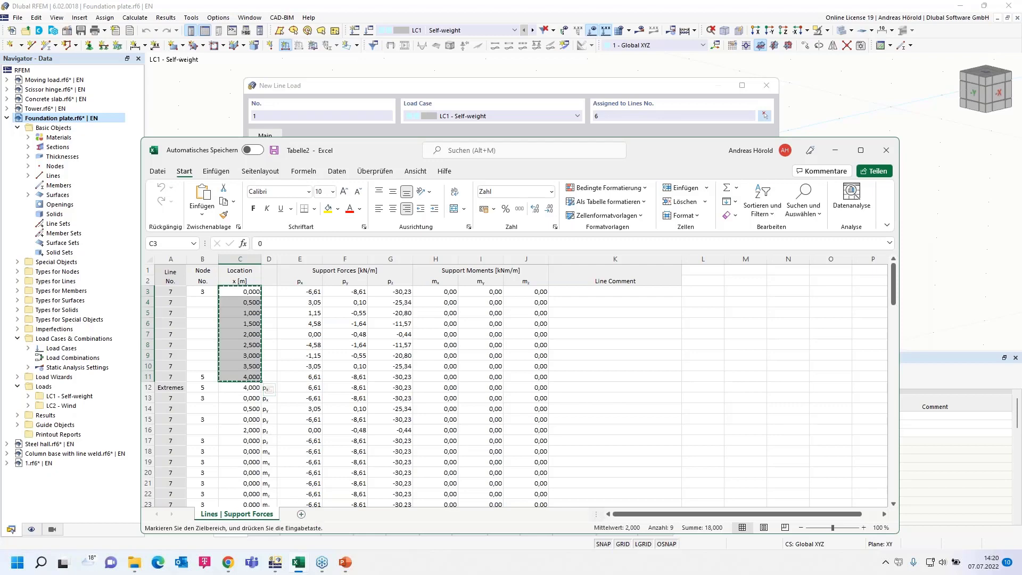
click(423, 85)
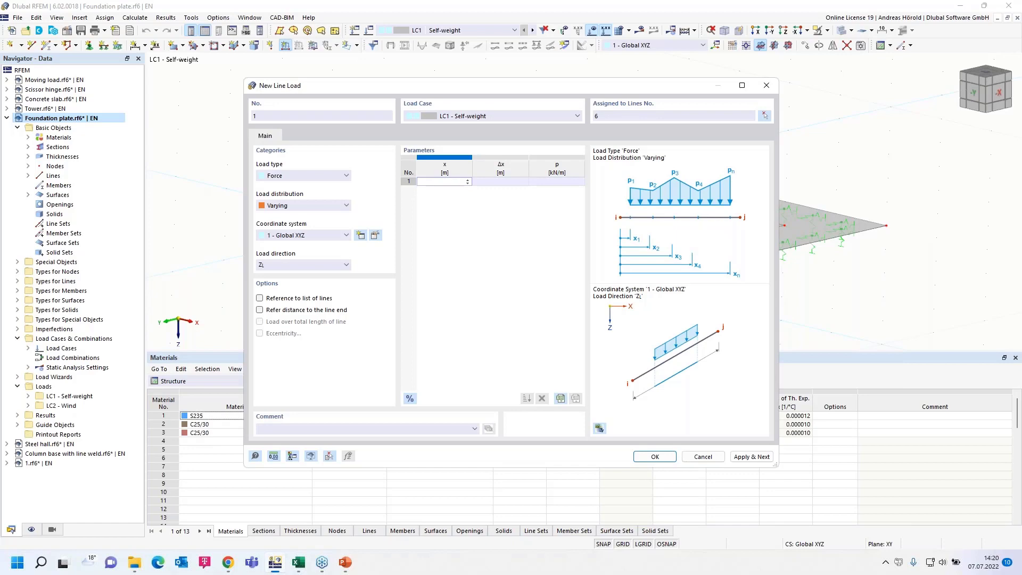
key(ctrl+v)
Step: Copy the line 7 support forces pz (G3:G11) from Excel into the line load's p column and apply the load
mouse_move(297, 568)
click(329, 524)
drag(403, 292, 391, 373)
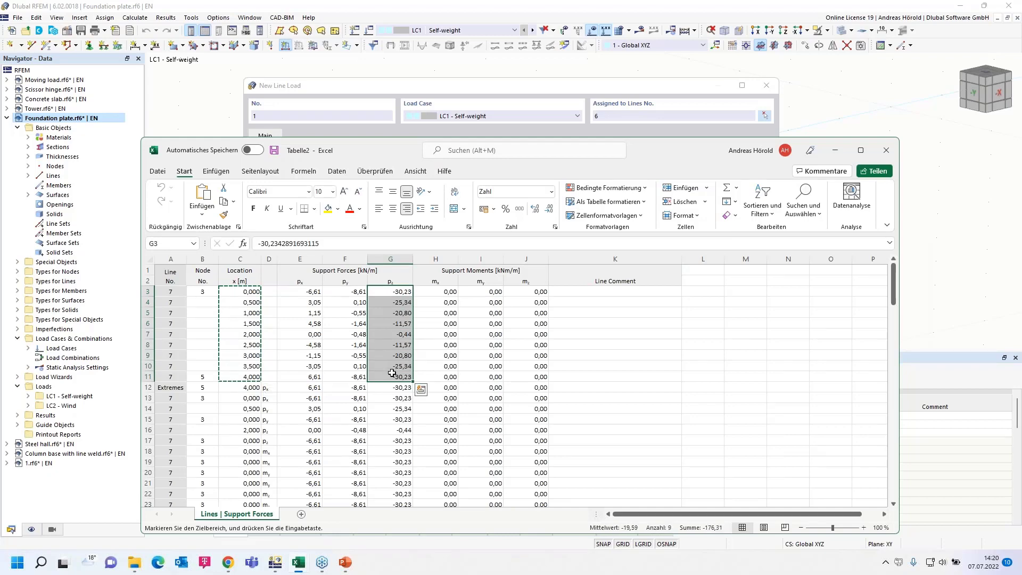
key(ctrl+c)
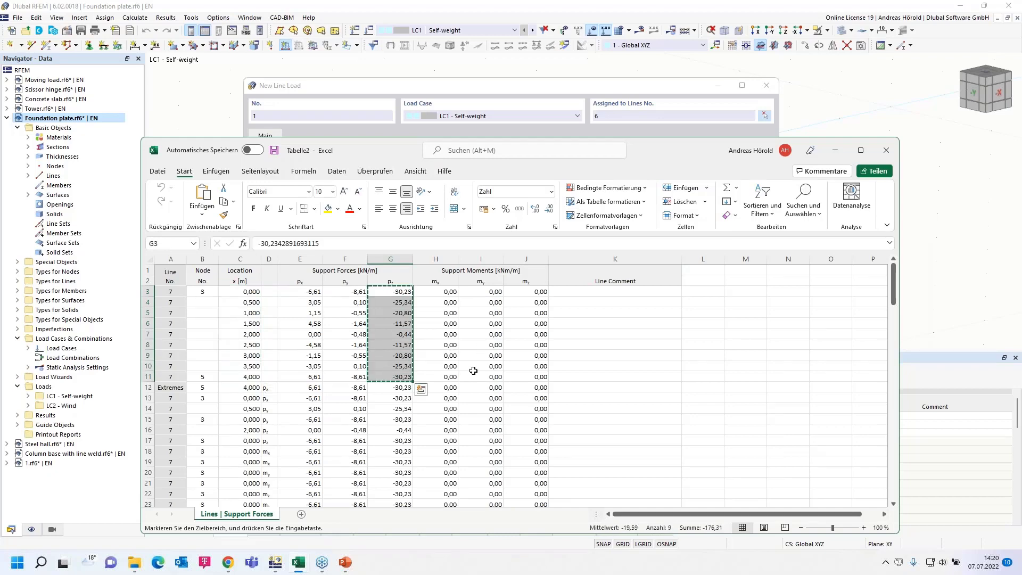
click(275, 562)
double_click(546, 182)
key(ctrl+v)
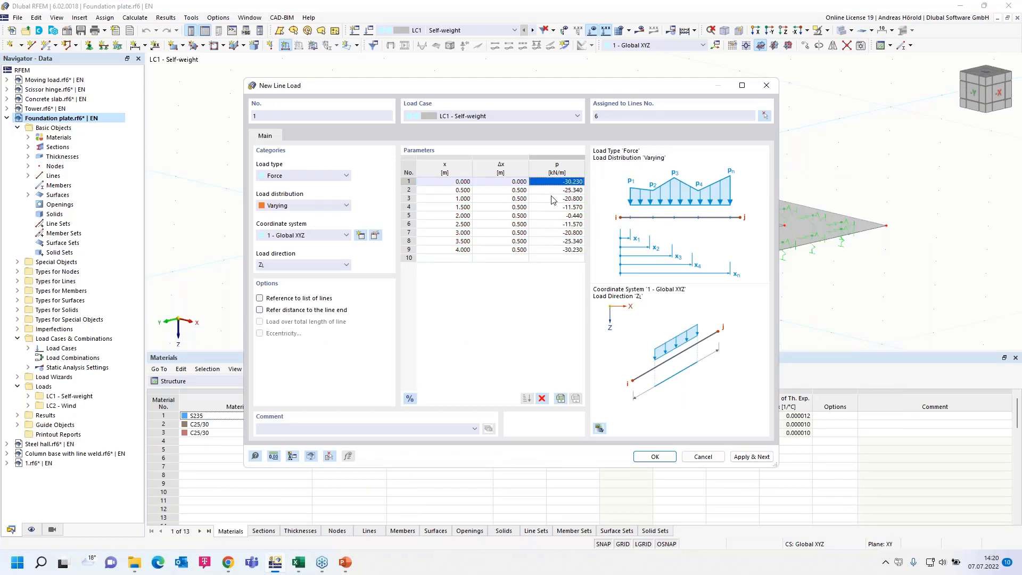
click(645, 456)
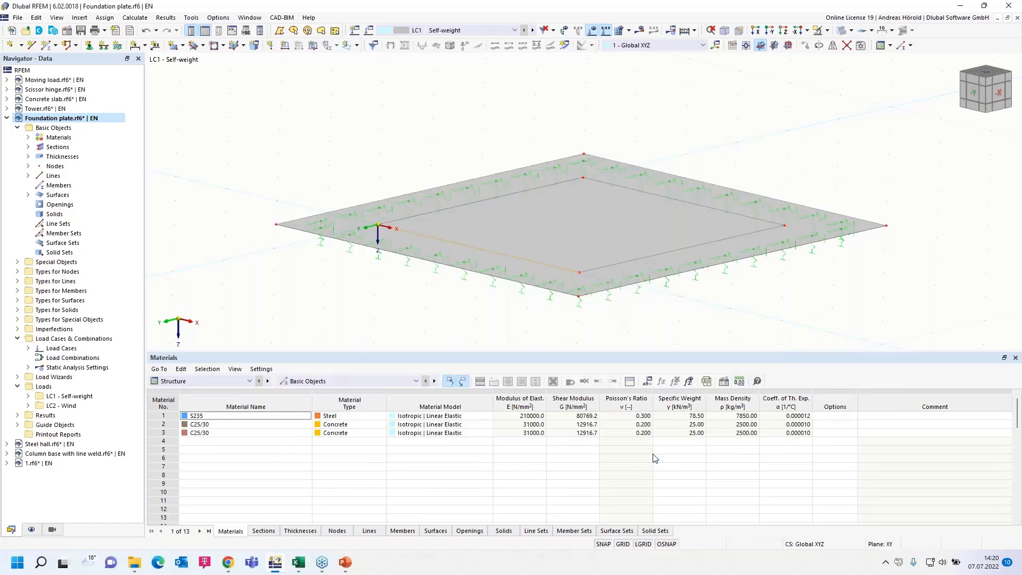
Step: Create a second line load on line 7 of the foundation plate's inner outline with the Varying load distribution
scroll(697, 318, down, 1)
middle_drag(697, 319, 628, 243)
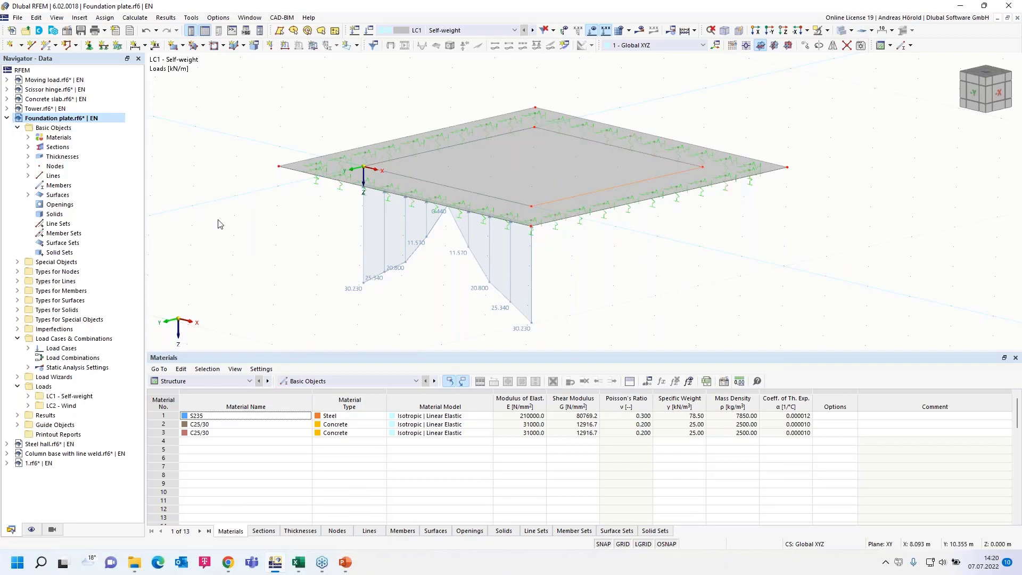
click(284, 45)
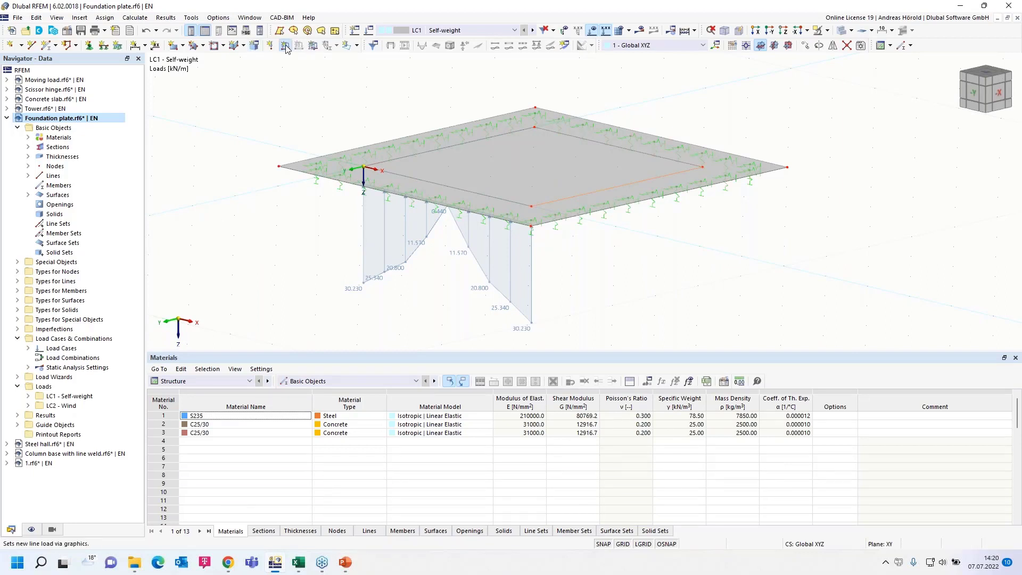
click(302, 207)
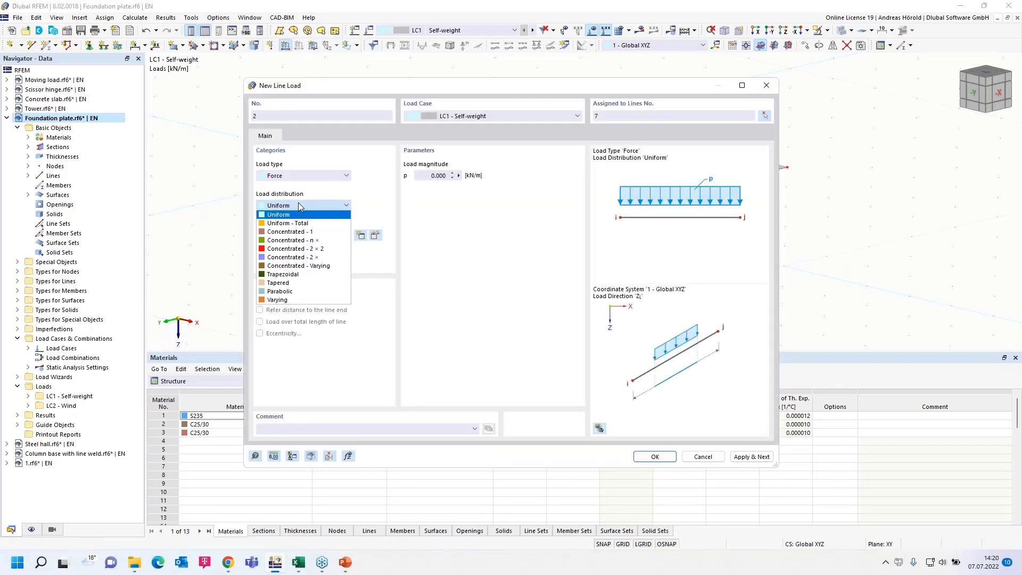
click(301, 297)
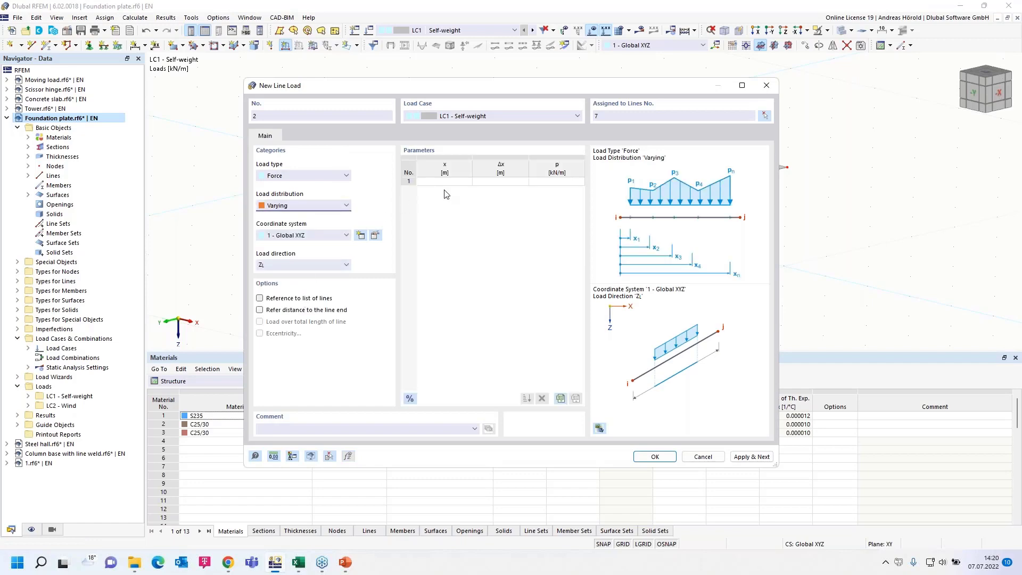
Step: Copy the line 36 locations x (C28:C36) from the Excel workbook into the second line load's x column
click(298, 561)
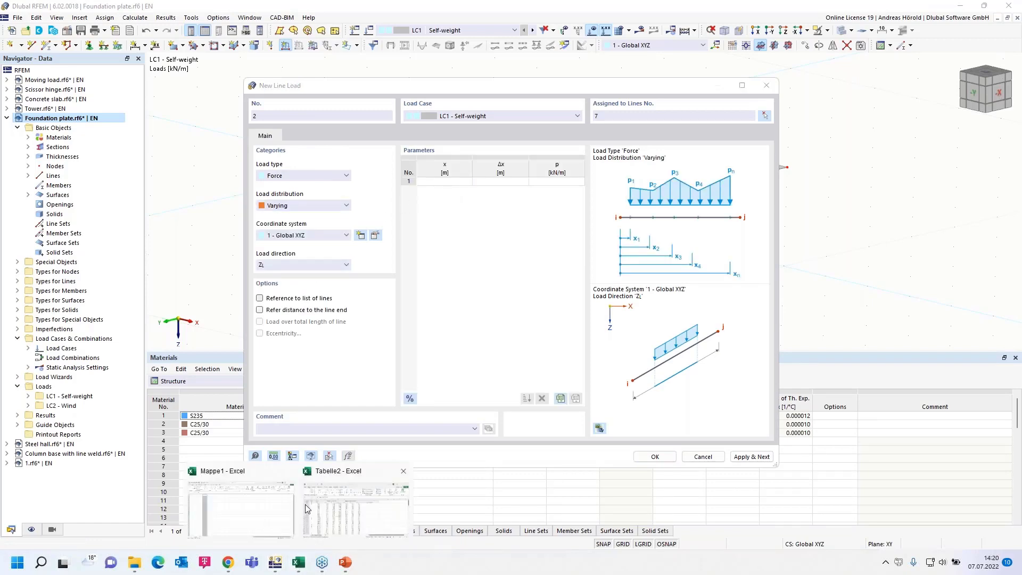
click(336, 514)
scroll(313, 349, down, 8)
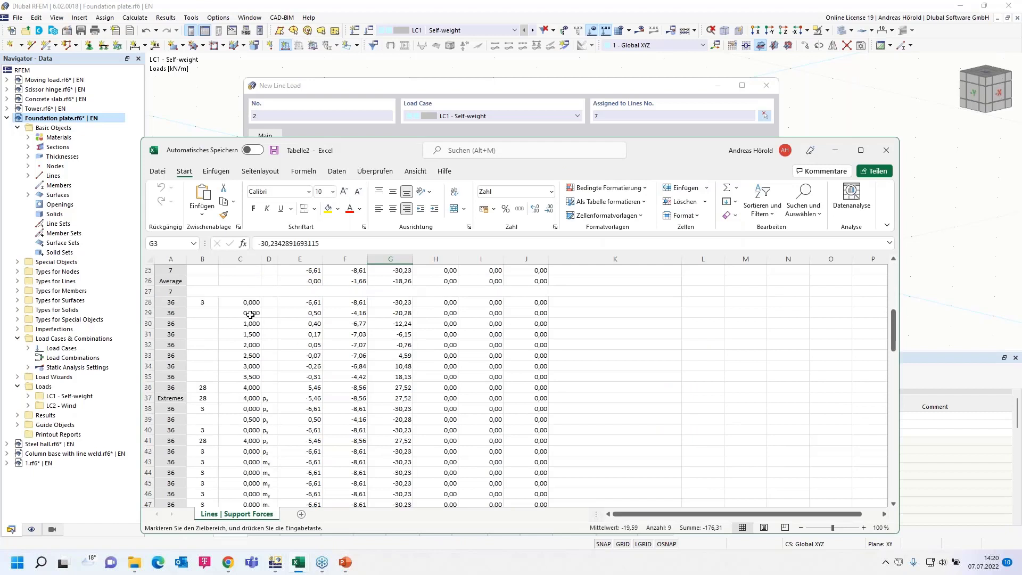
drag(234, 302, 237, 386)
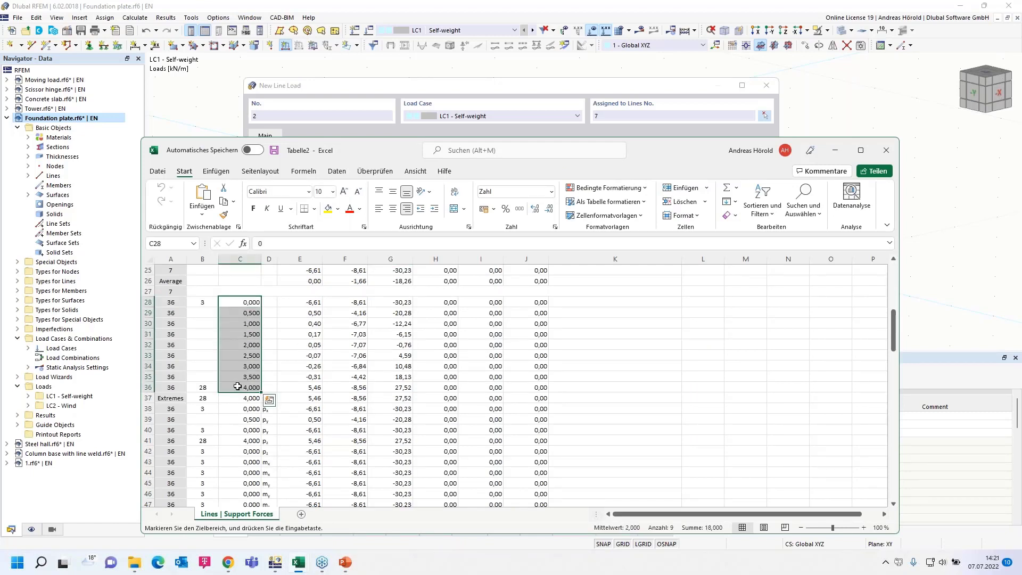
key(ctrl+c)
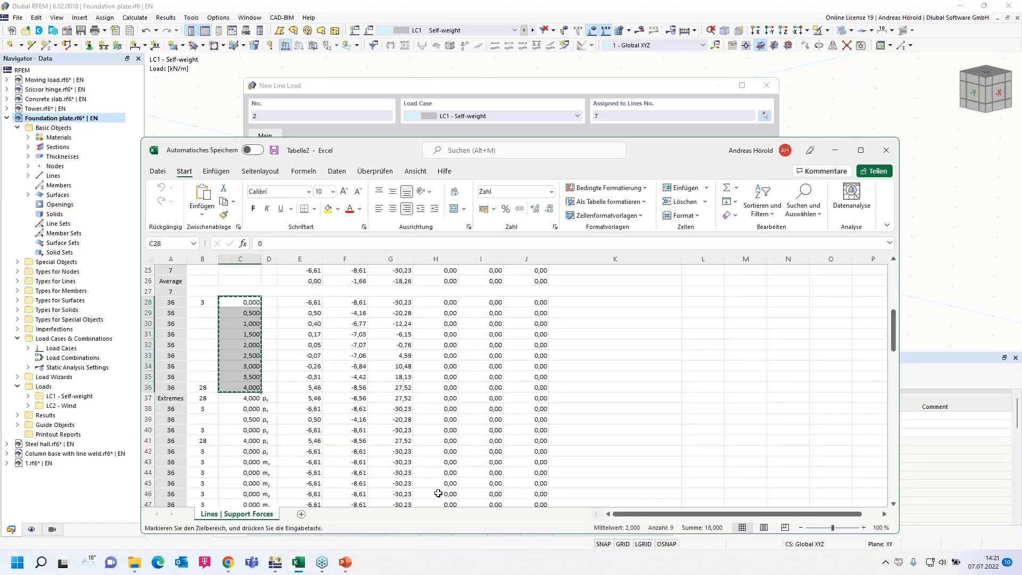
mouse_move(344, 568)
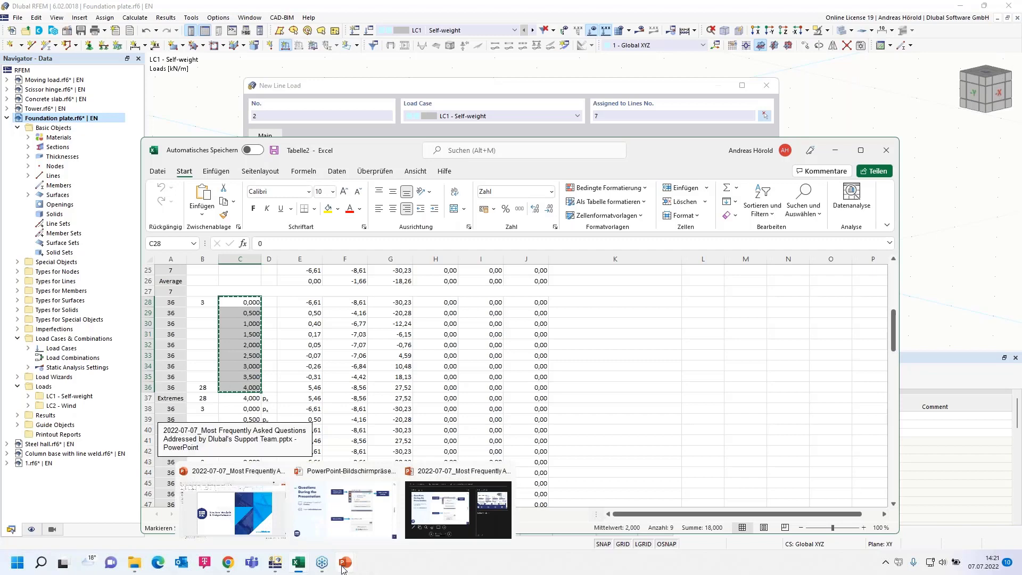
click(275, 564)
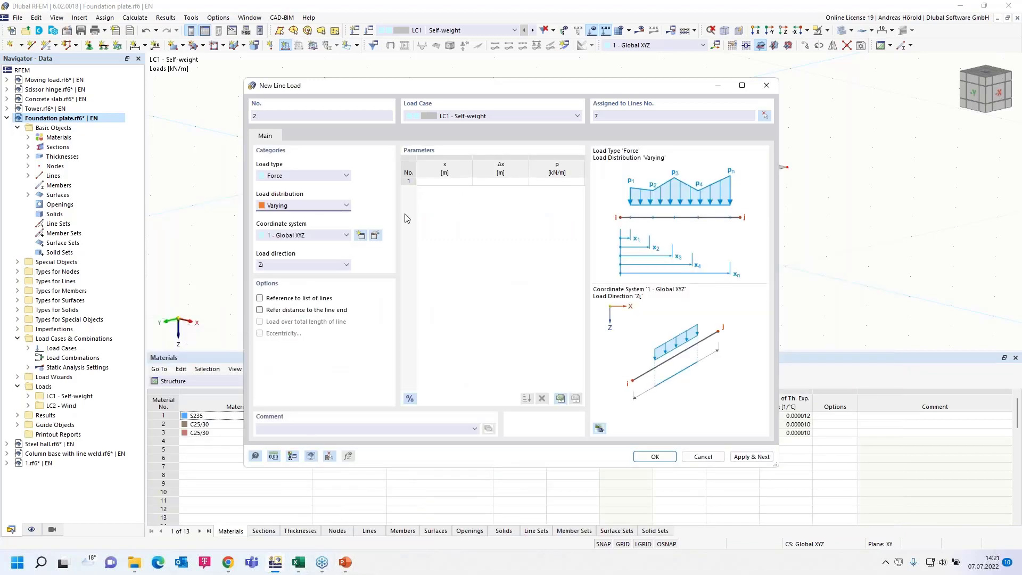
click(434, 183)
key(ctrl+v)
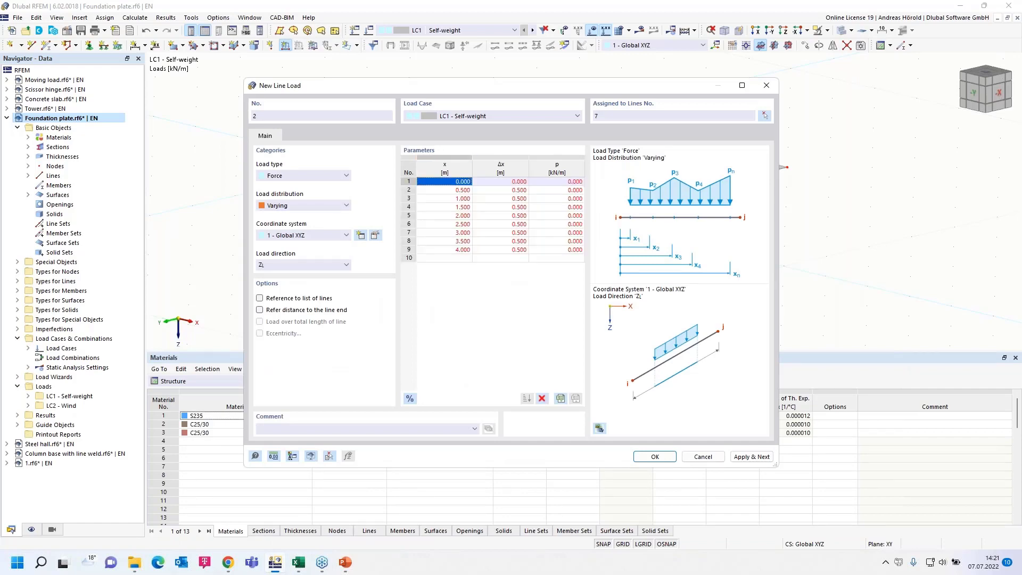
Step: Copy the line 36 support forces pz (G28:G36) from Excel into the second line load's p column and apply the load
mouse_move(300, 560)
click(327, 513)
drag(398, 304, 400, 389)
key(ctrl+c)
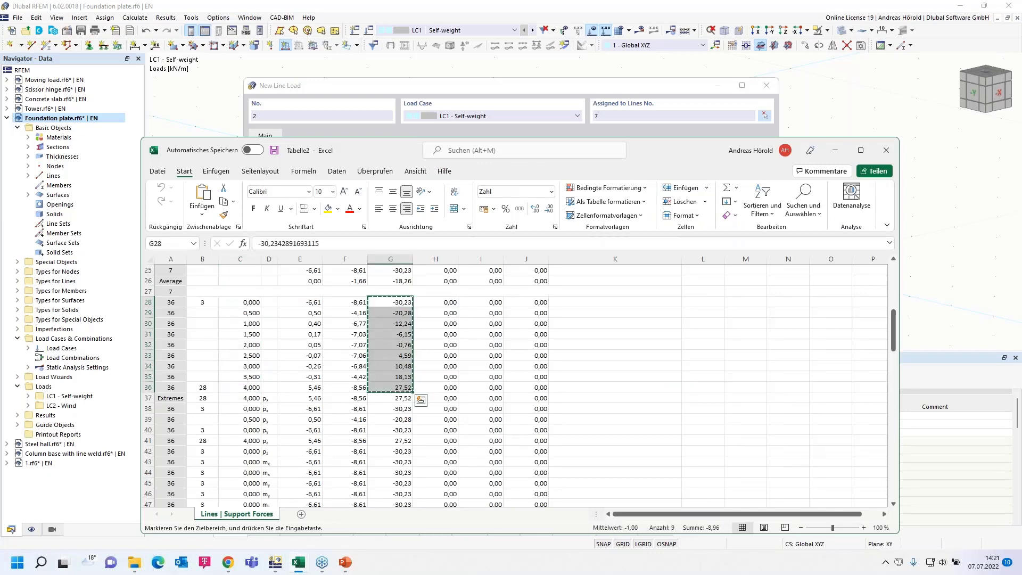
click(273, 562)
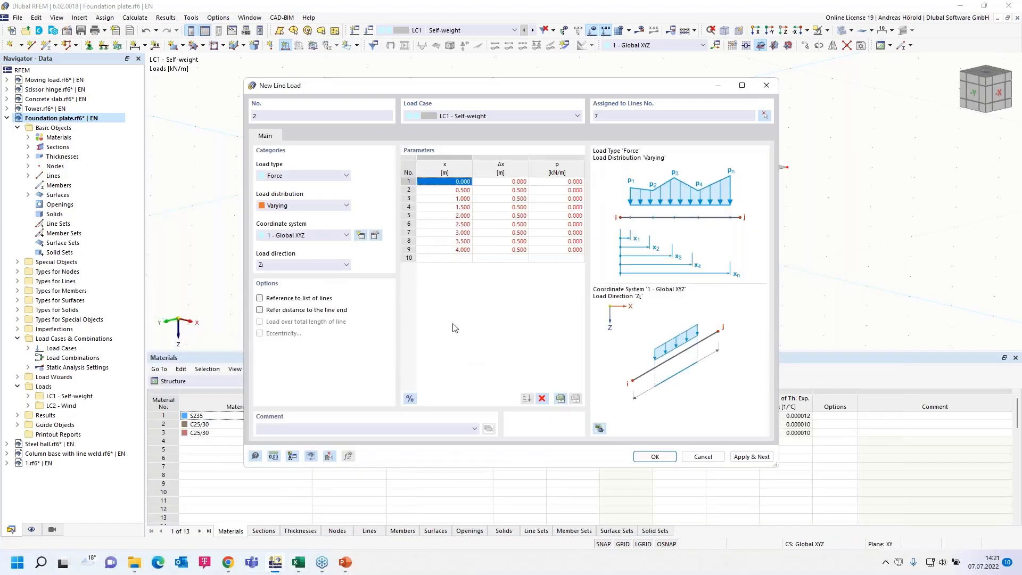
click(557, 182)
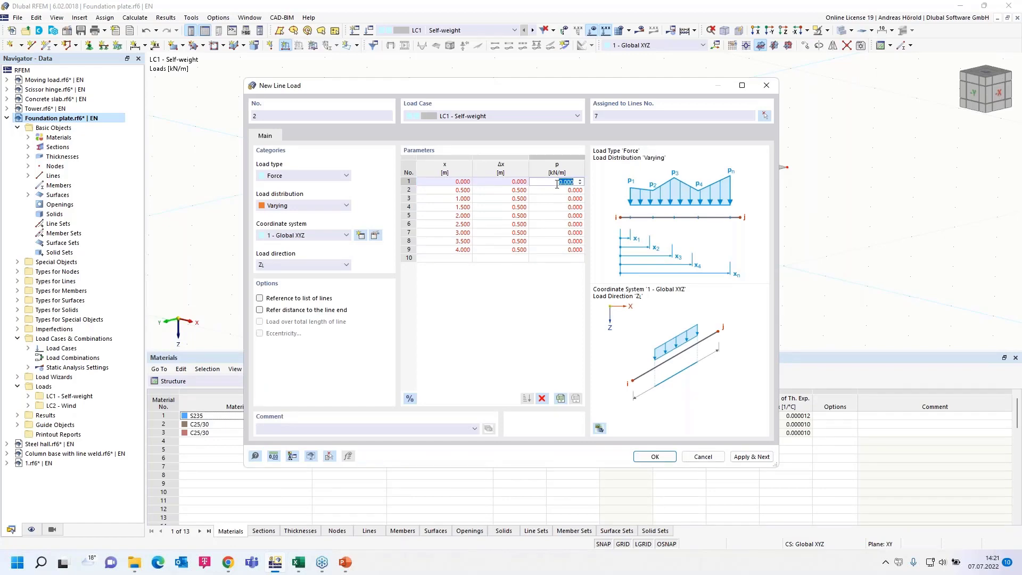
key(ctrl+v)
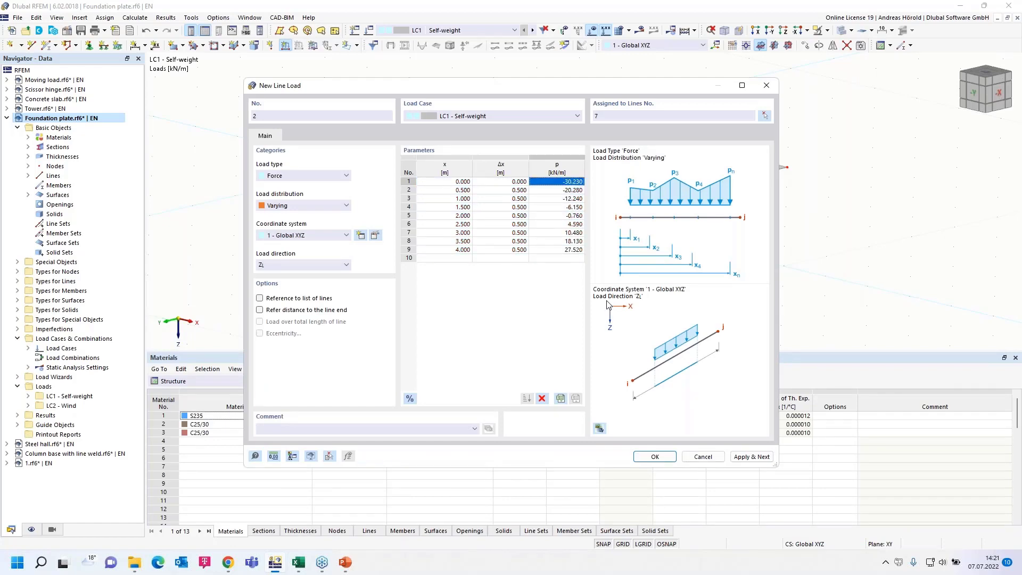
click(655, 457)
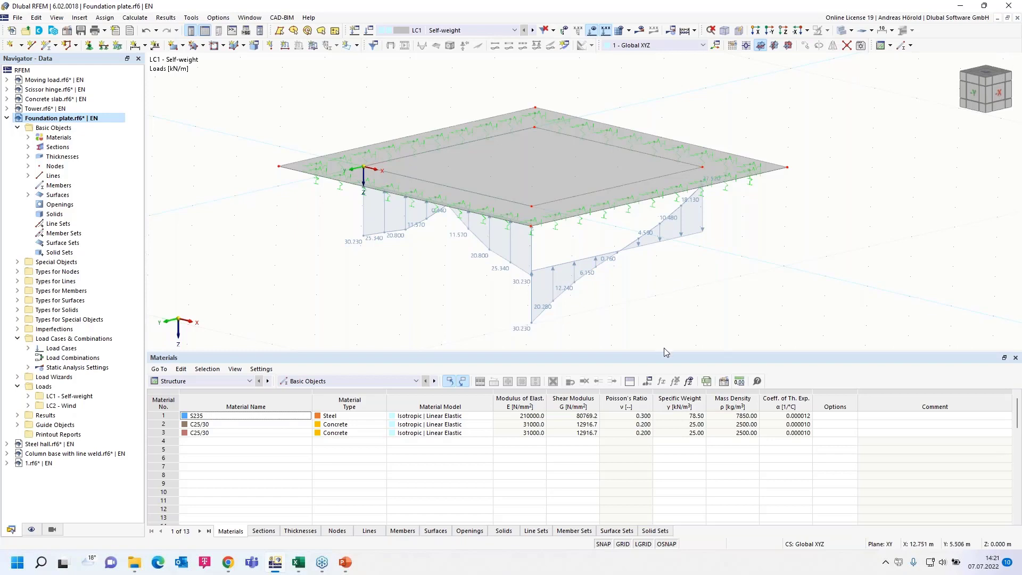
drag(663, 354, 658, 414)
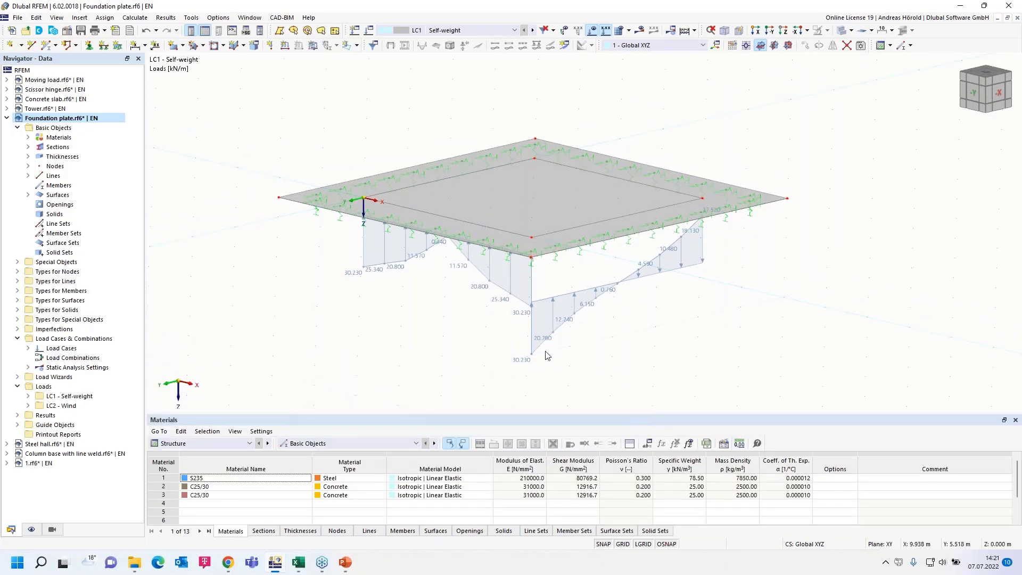
Step: Switch to the Steel hall model and select design situation DS1, ULS (STR/GEO) - Permanent and transient
click(7, 118)
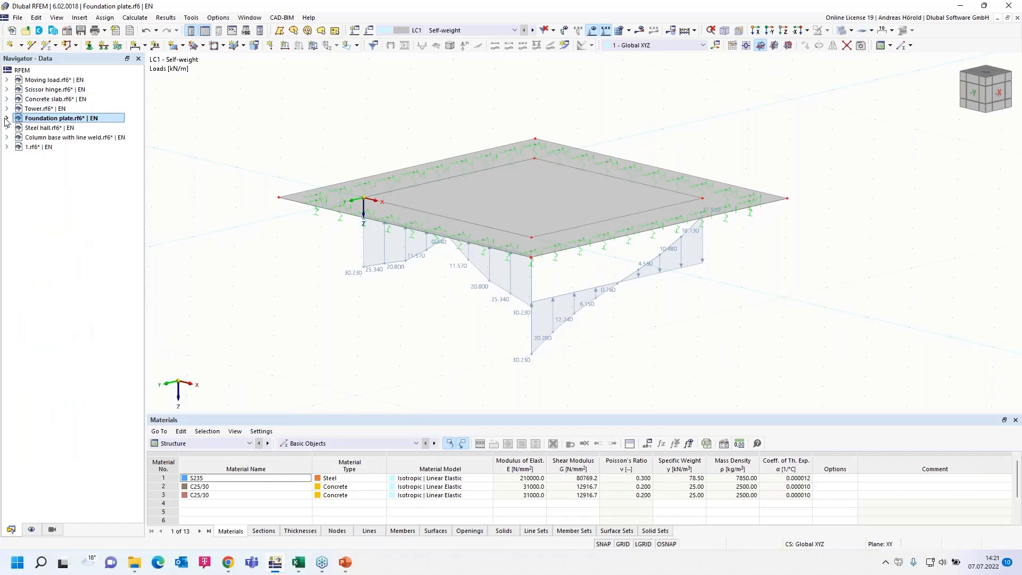
click(52, 127)
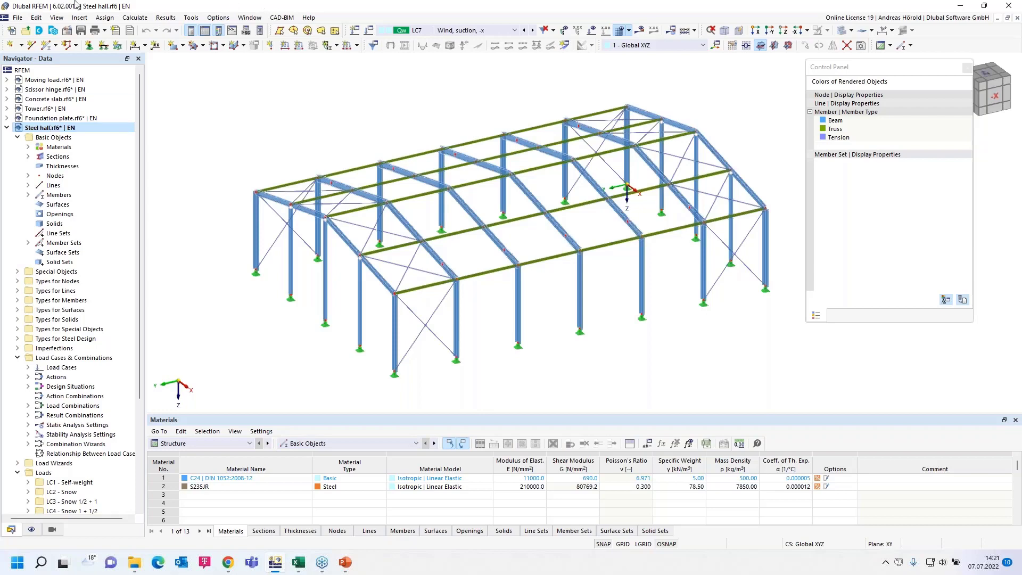
click(488, 30)
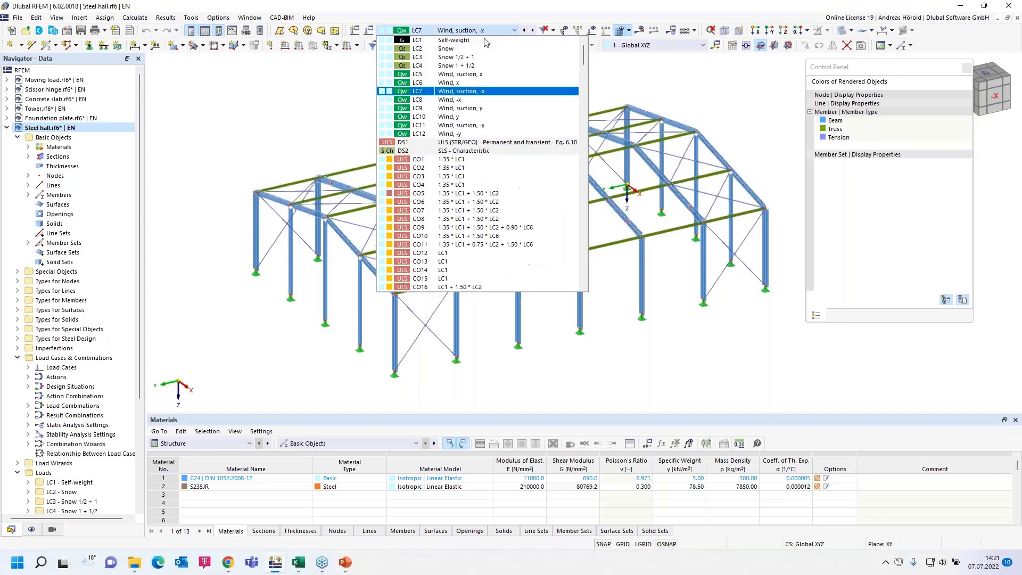
click(466, 142)
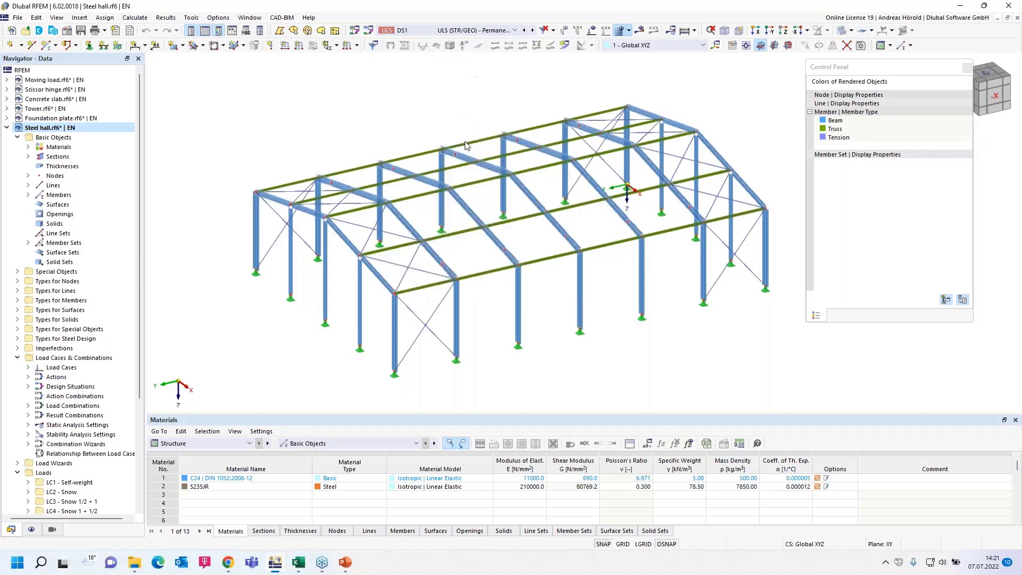
Step: Show the analysis results graphically with the member bending moments My
click(639, 30)
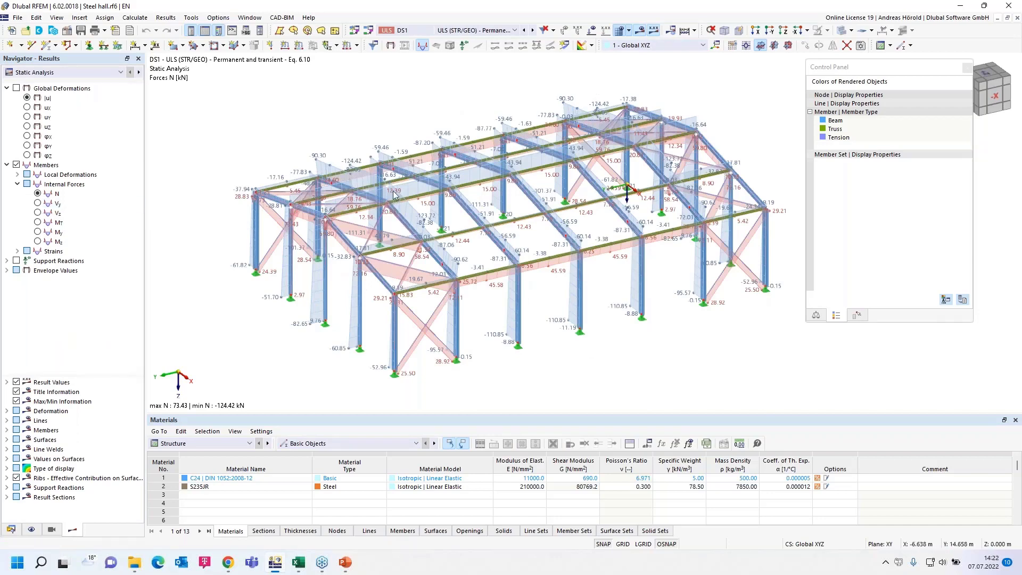
click(38, 213)
click(38, 233)
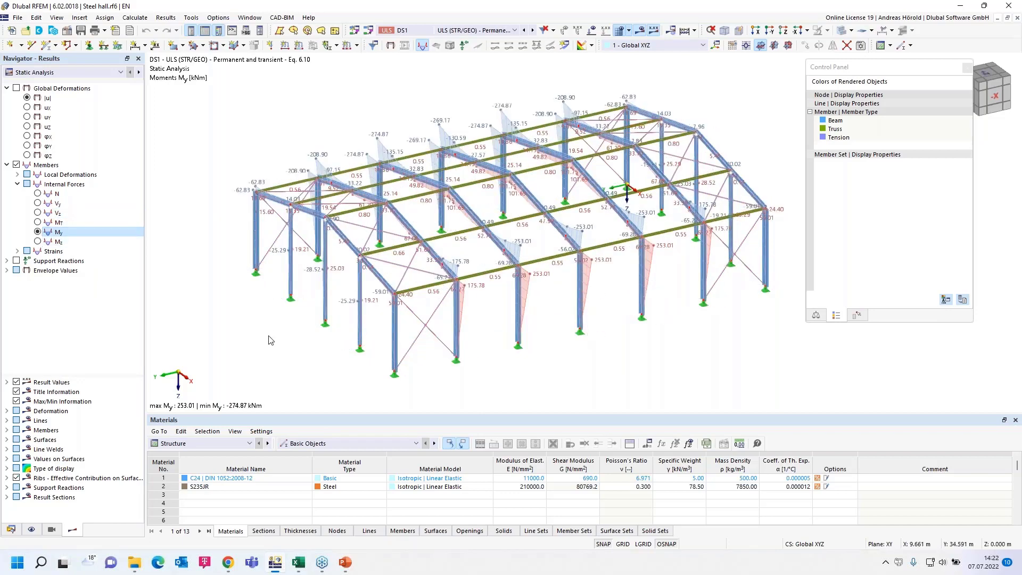
Step: Show the static analysis results by member for design situation DS1 in an enlarged table of internal forces by section
click(224, 445)
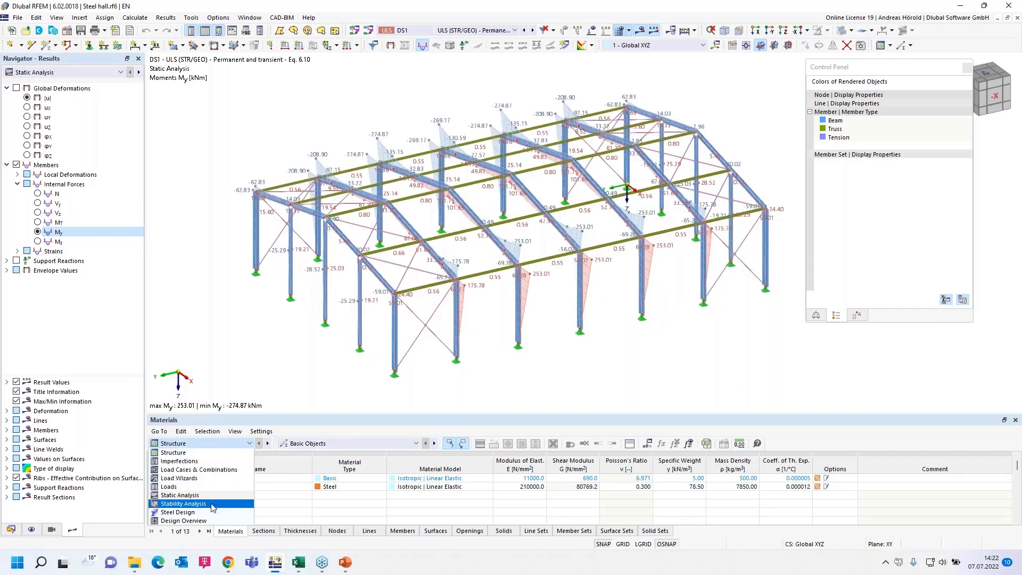
click(181, 495)
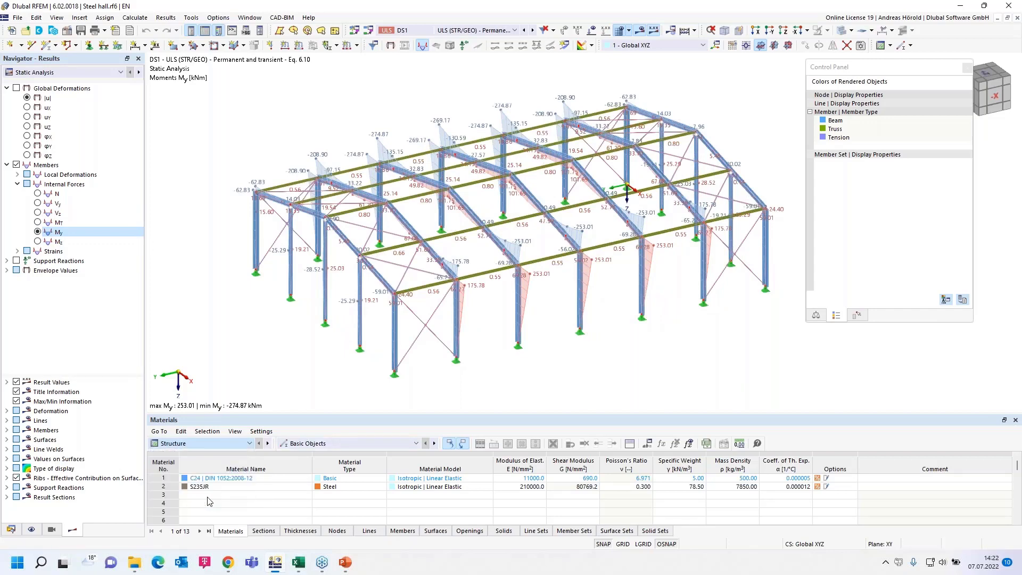
click(342, 445)
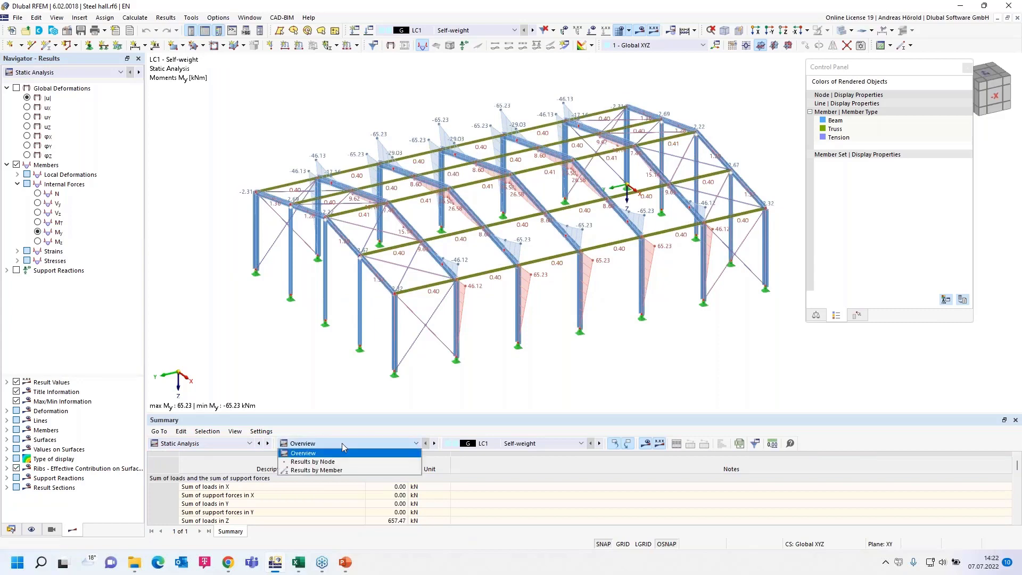
click(350, 470)
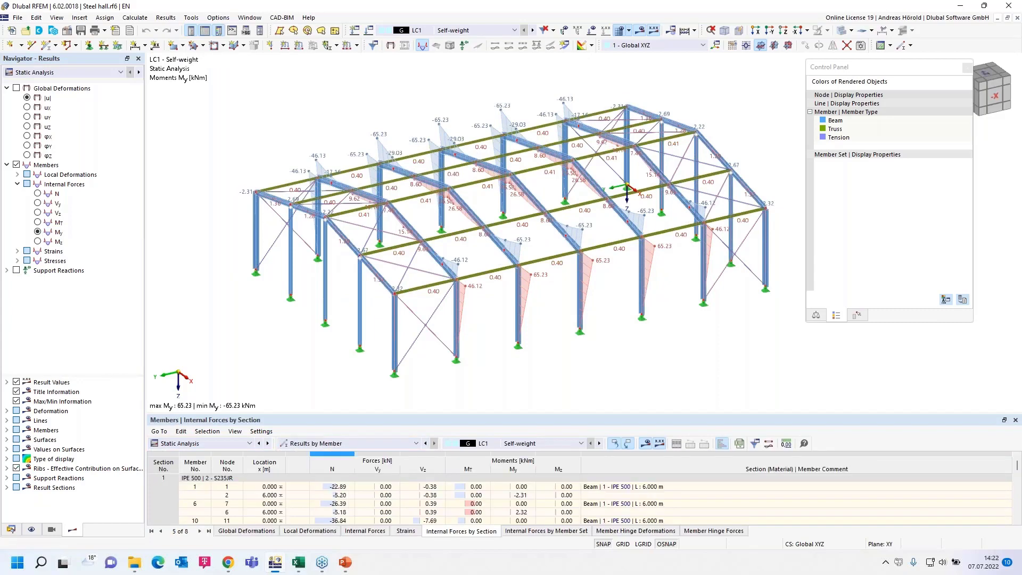
click(559, 444)
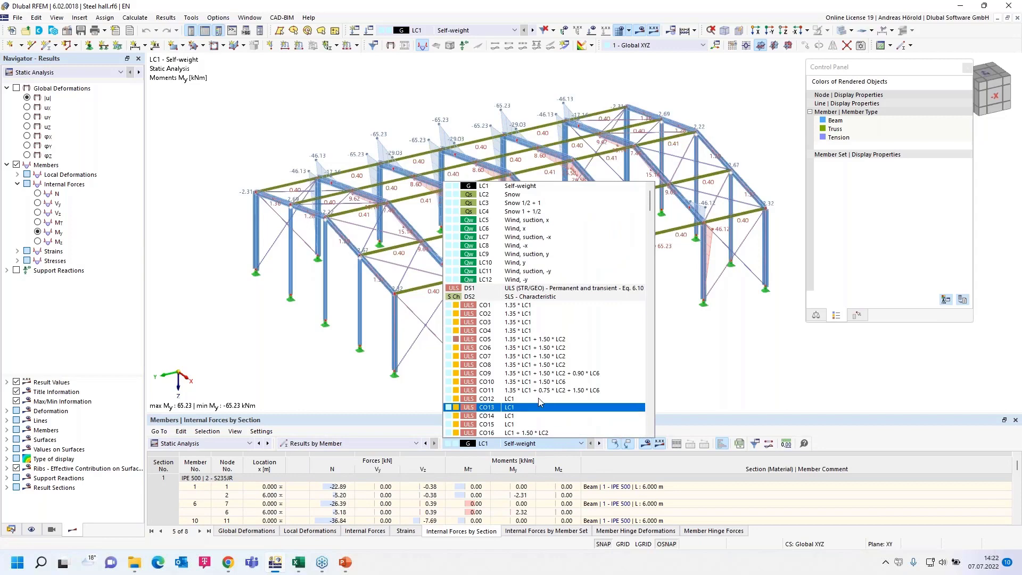
click(525, 290)
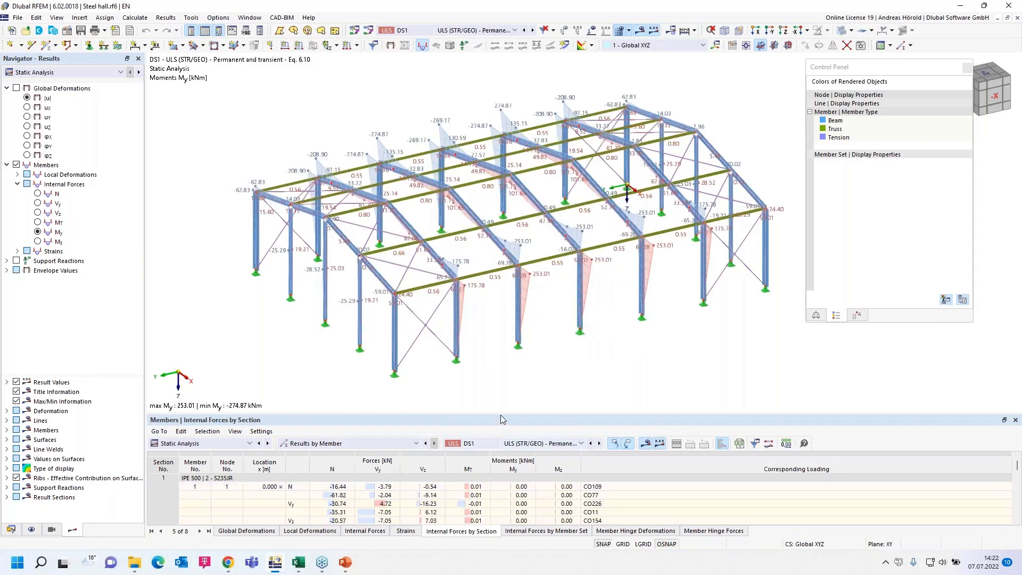
drag(501, 406, 501, 318)
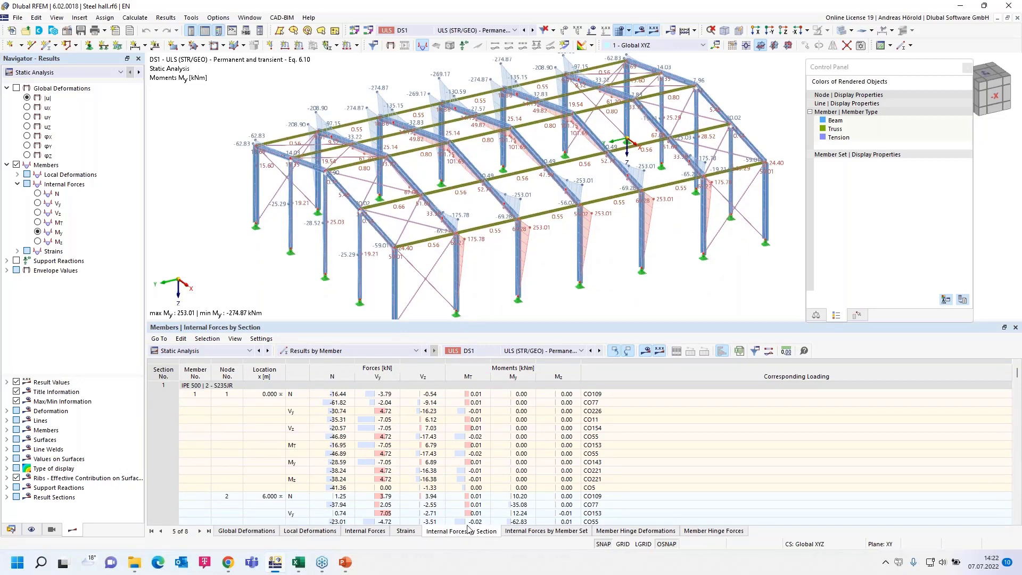
Step: Examine the internal forces by section listed for the members and return to the start of the table
click(521, 428)
scroll(524, 433, down, 15)
scroll(524, 434, down, 20)
scroll(524, 433, down, 10)
scroll(524, 434, down, 15)
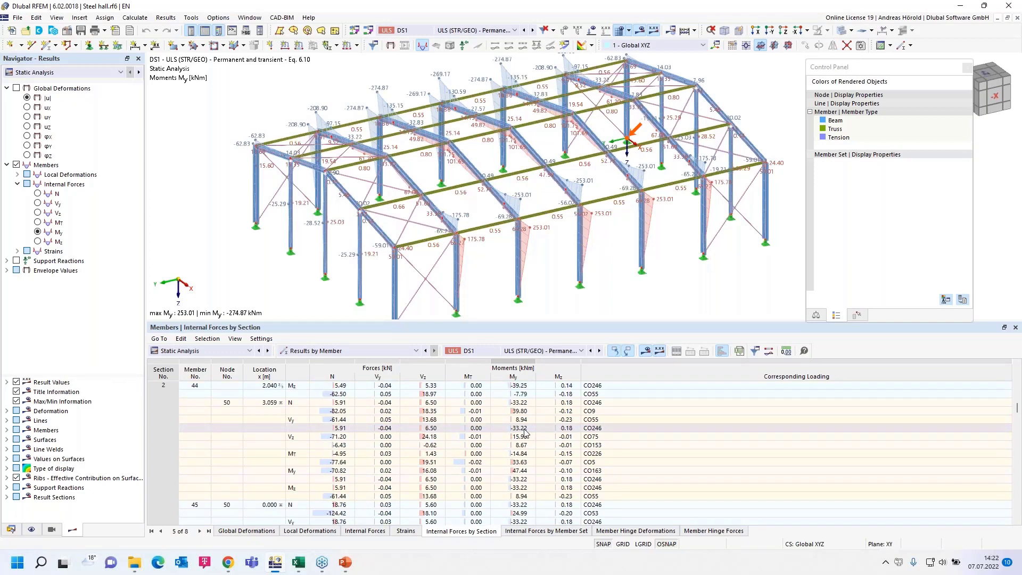
drag(1016, 407, 1016, 370)
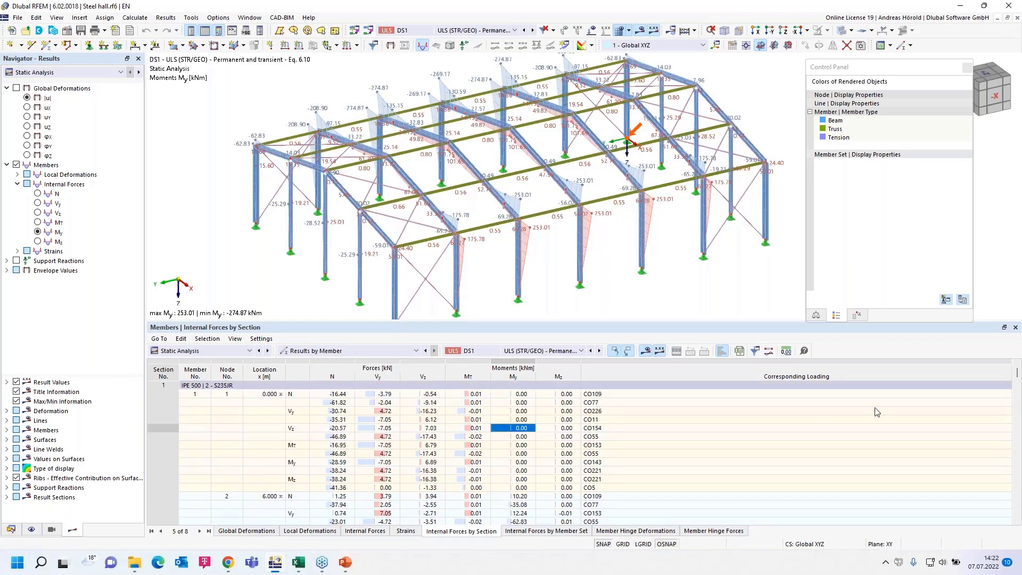
Step: Limit the min/max envelope rows to total values for each member, excluding member starts, internal points, member ends, extreme values and the other totals
click(756, 351)
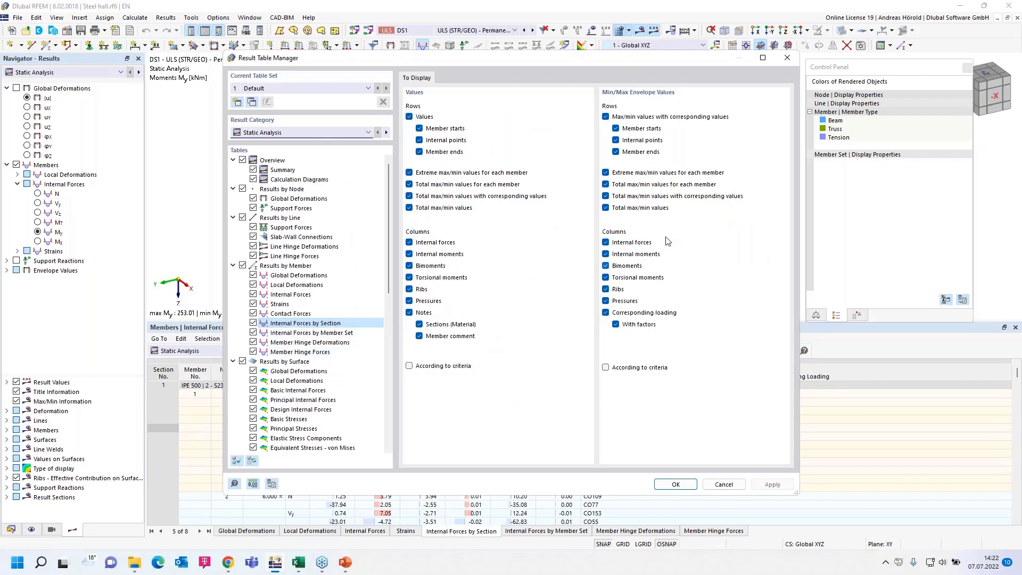
click(615, 152)
click(616, 140)
click(615, 128)
click(605, 172)
click(607, 195)
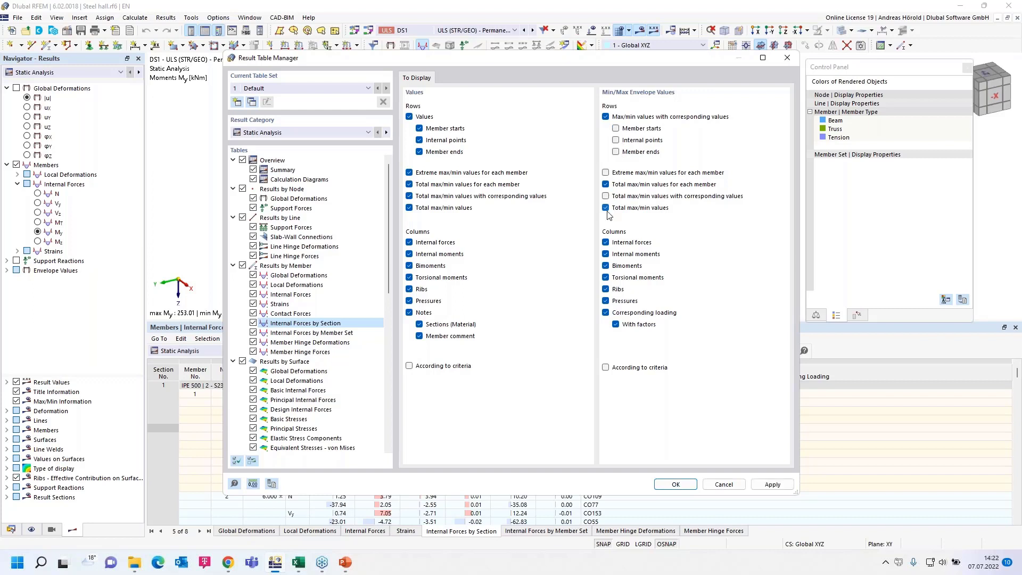
click(671, 485)
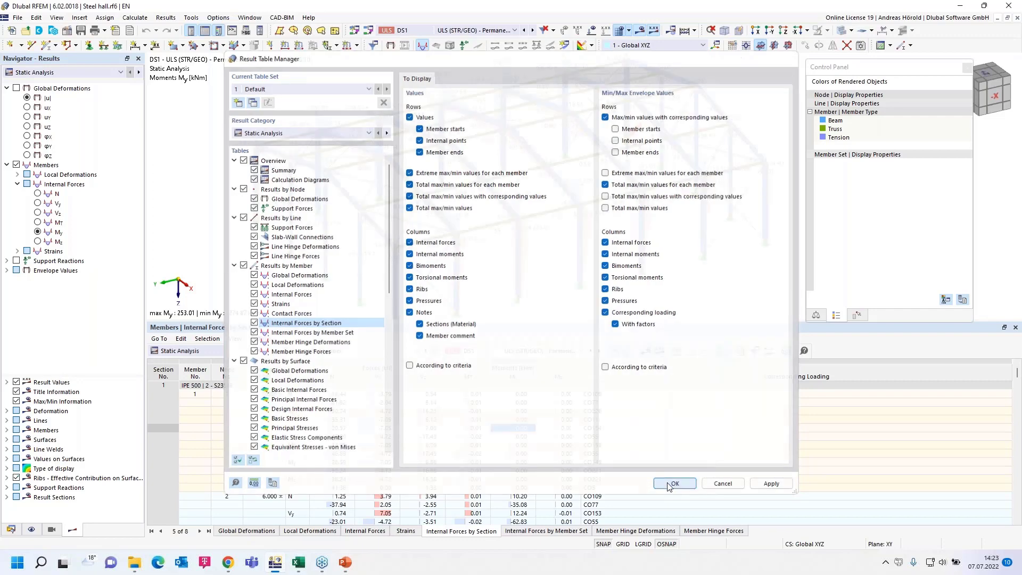
scroll(479, 446, down, 5)
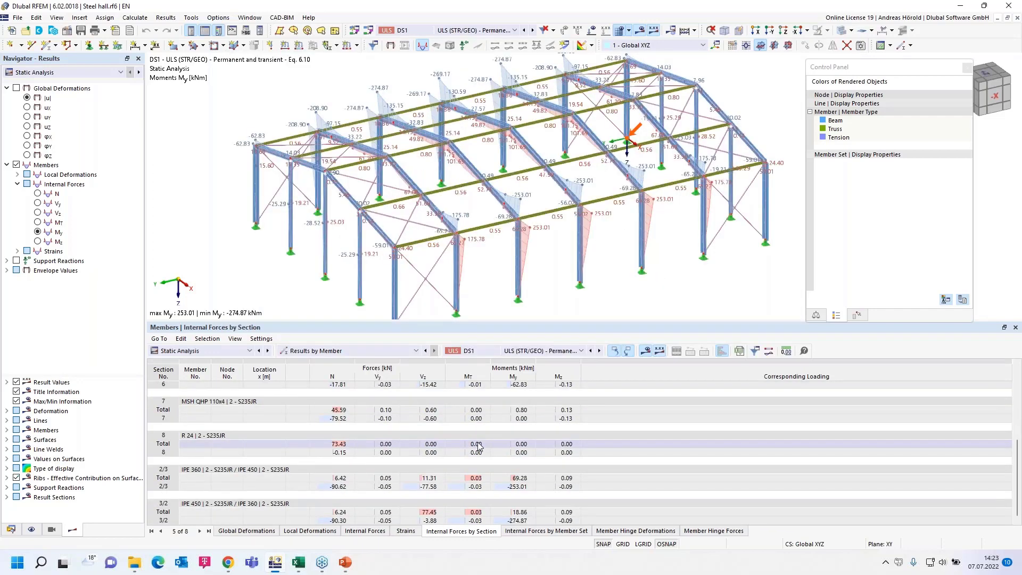
scroll(479, 446, up, 5)
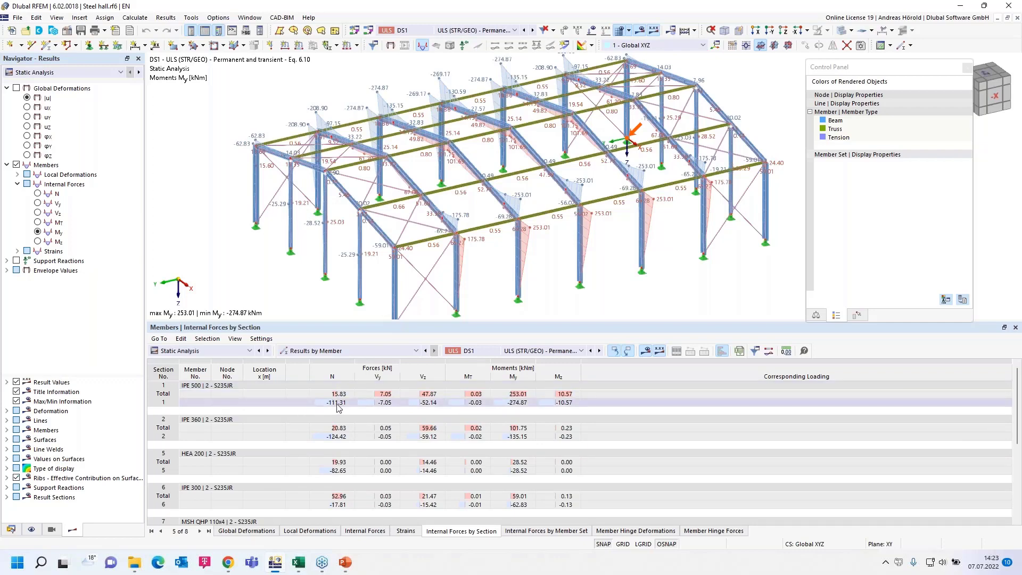
Step: Set the min/max envelope rows to extreme max/min values for each member instead of total max/min values for each member
click(755, 353)
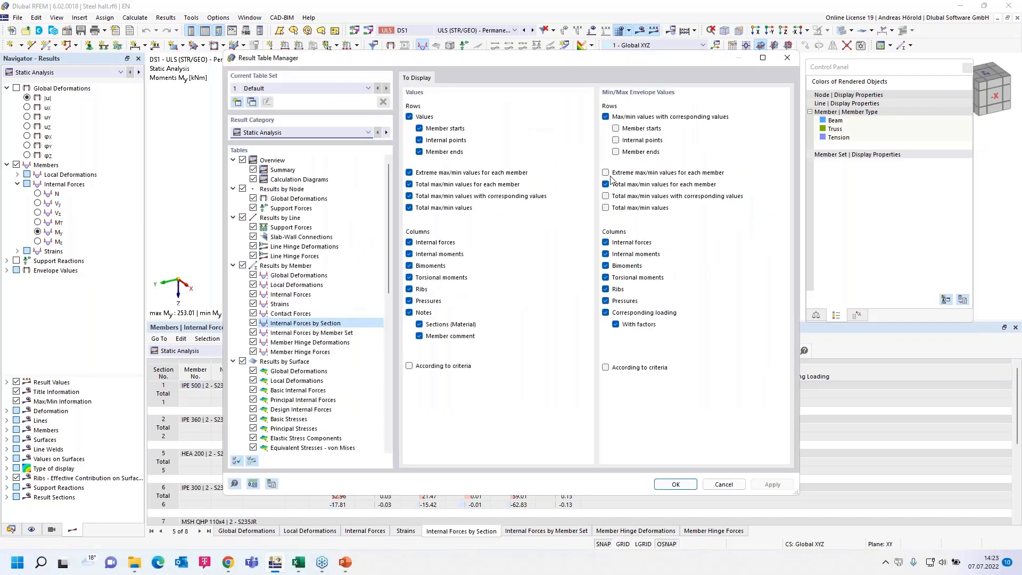
click(607, 173)
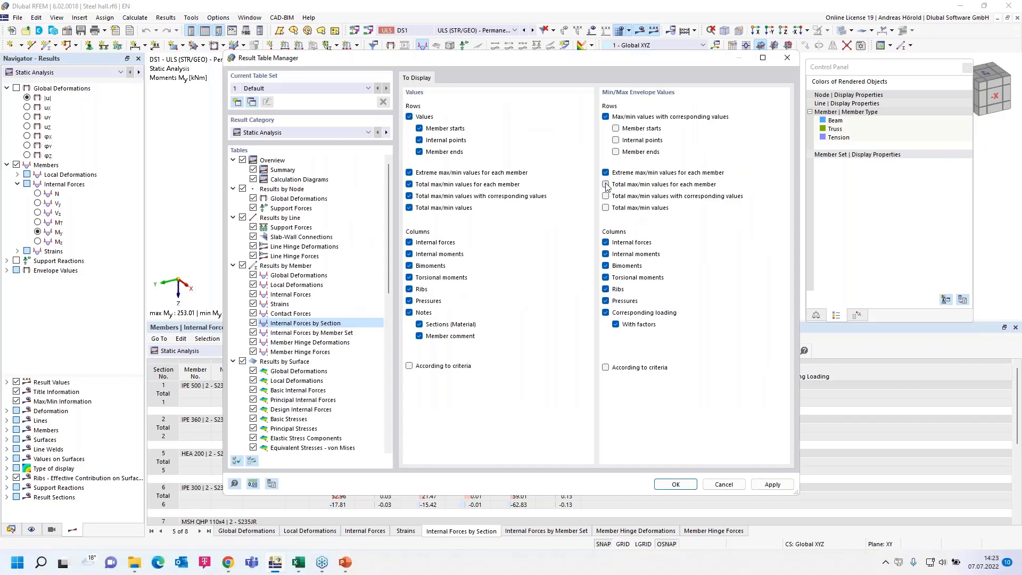
click(674, 485)
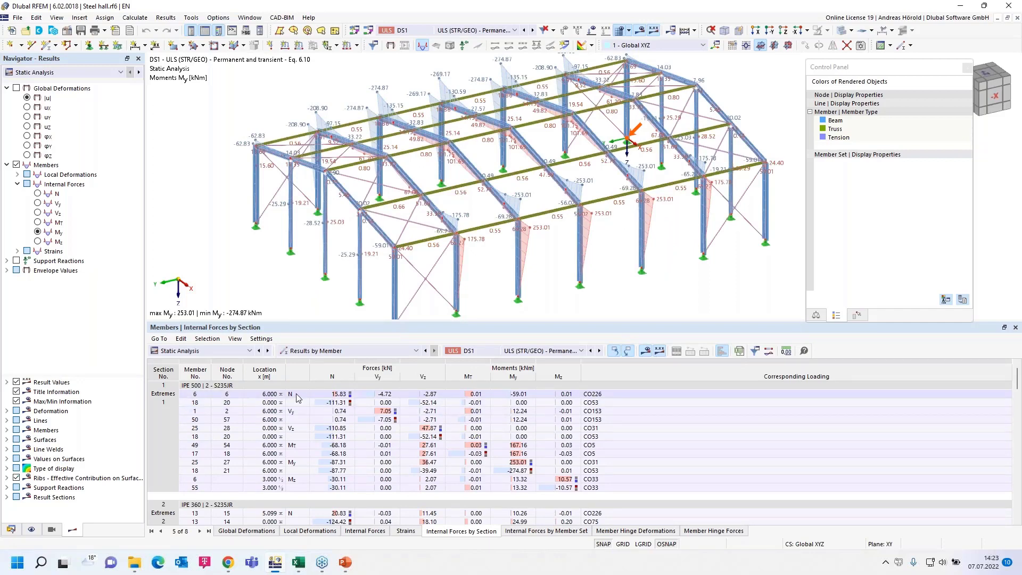
Step: Locate the extreme My row of member 25 in the model, then examine the extremes of the other sections and the table's display settings
click(297, 462)
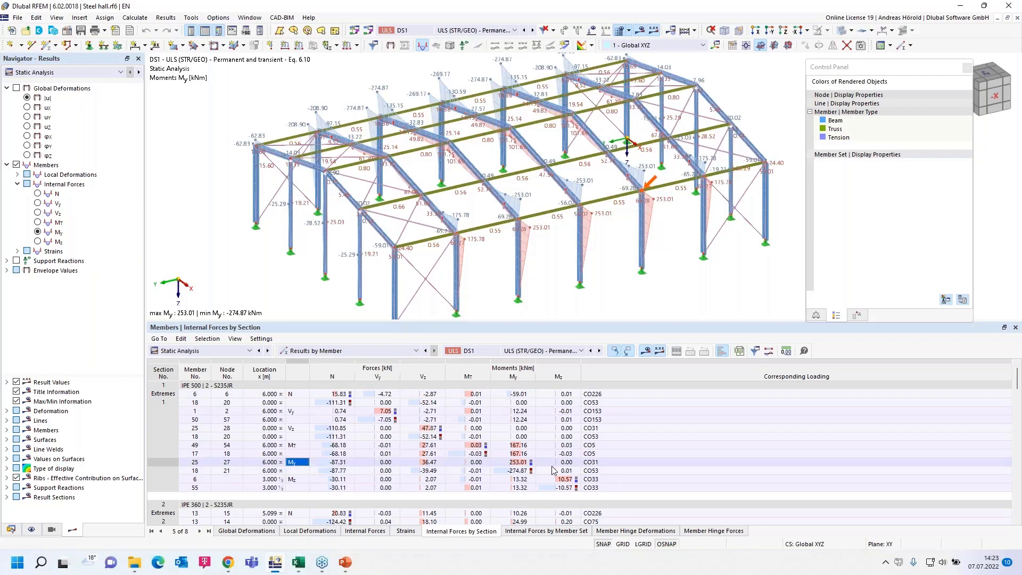
scroll(364, 480, down, 15)
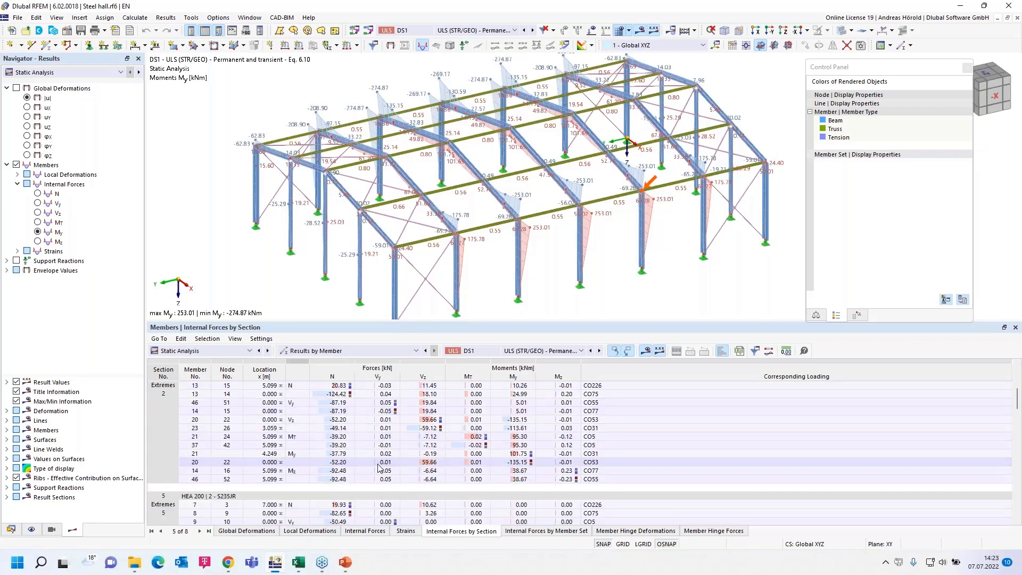
scroll(379, 467, down, 10)
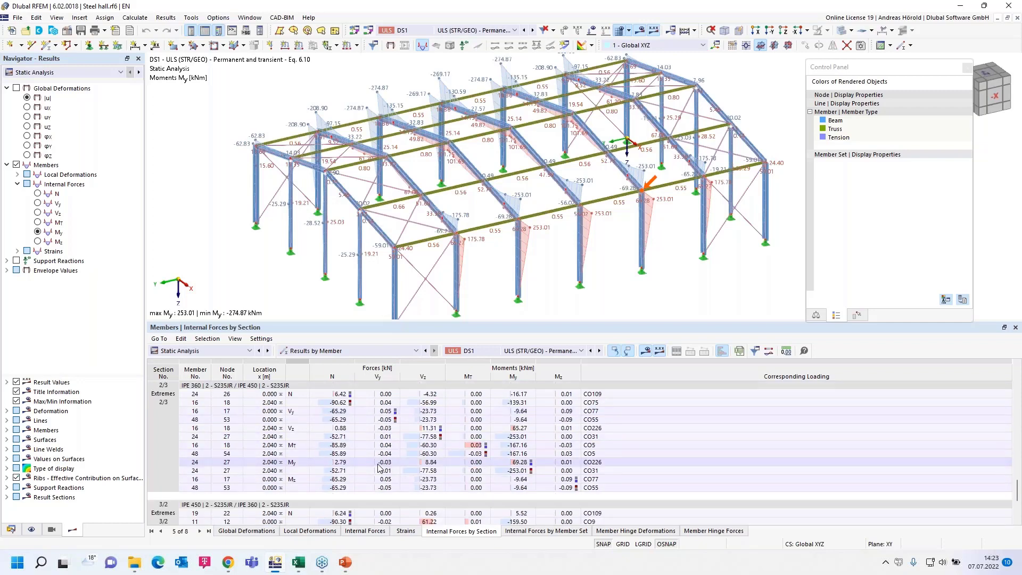
scroll(379, 467, up, 10)
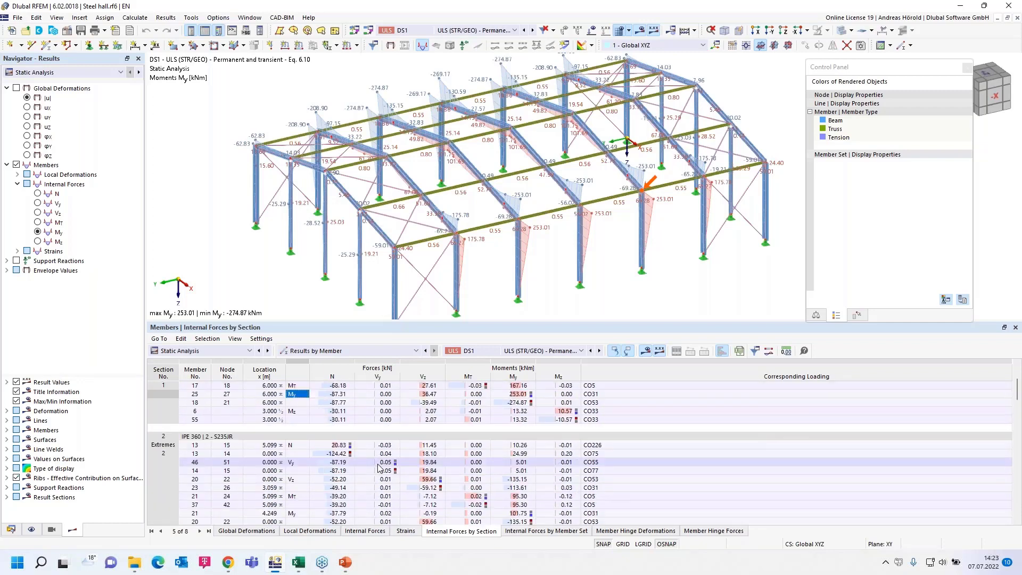
click(757, 352)
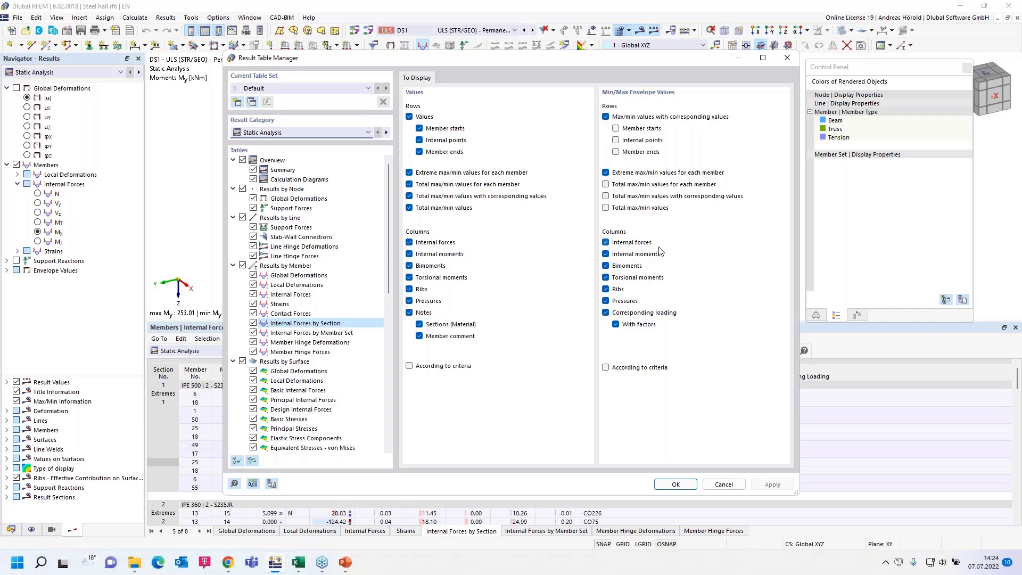
click(722, 485)
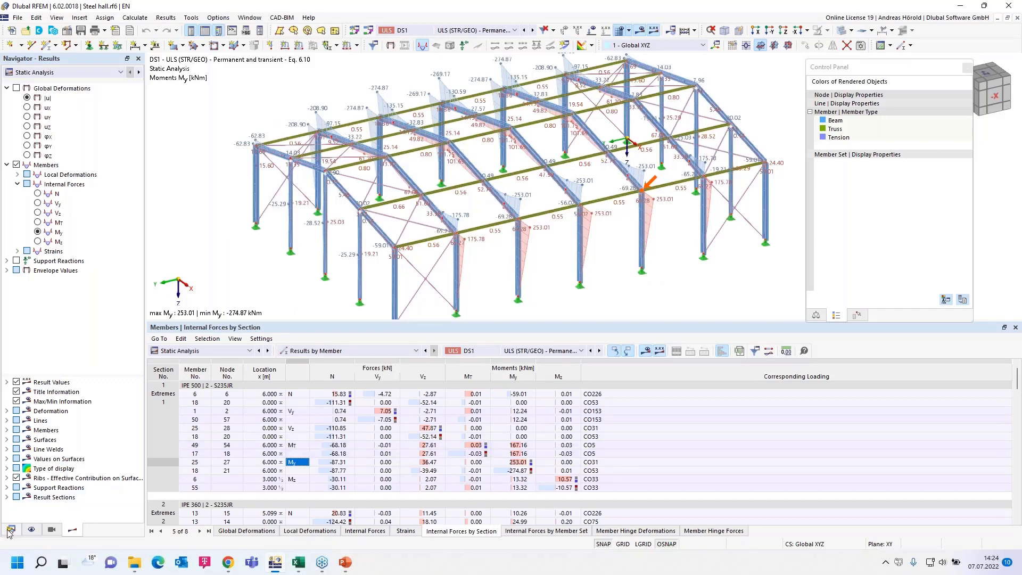
Step: Create a printout report with all items deselected except Members - Internal Forces by Section in the static analysis results
click(116, 31)
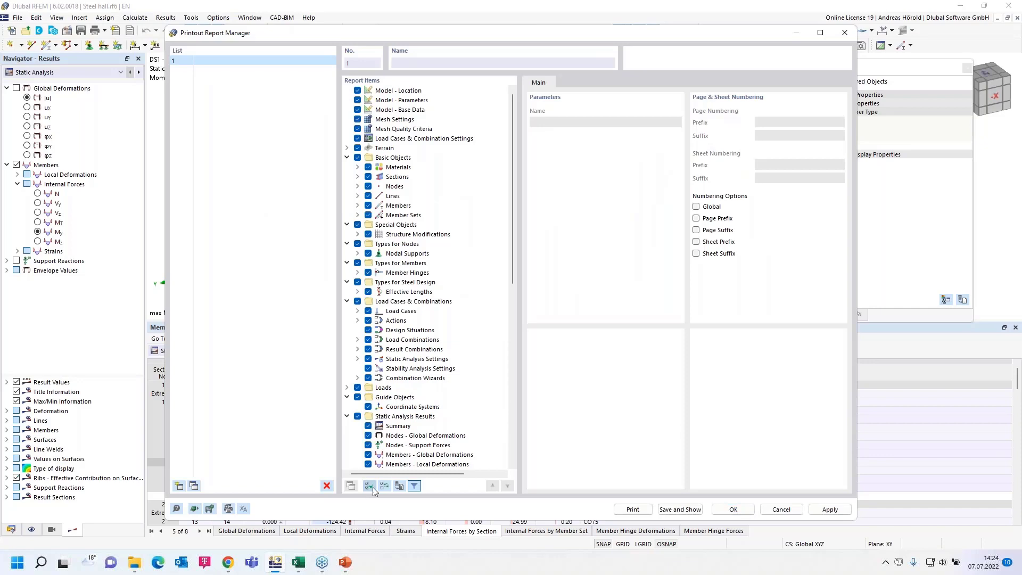
click(384, 486)
scroll(379, 365, down, 3)
scroll(379, 365, down, 6)
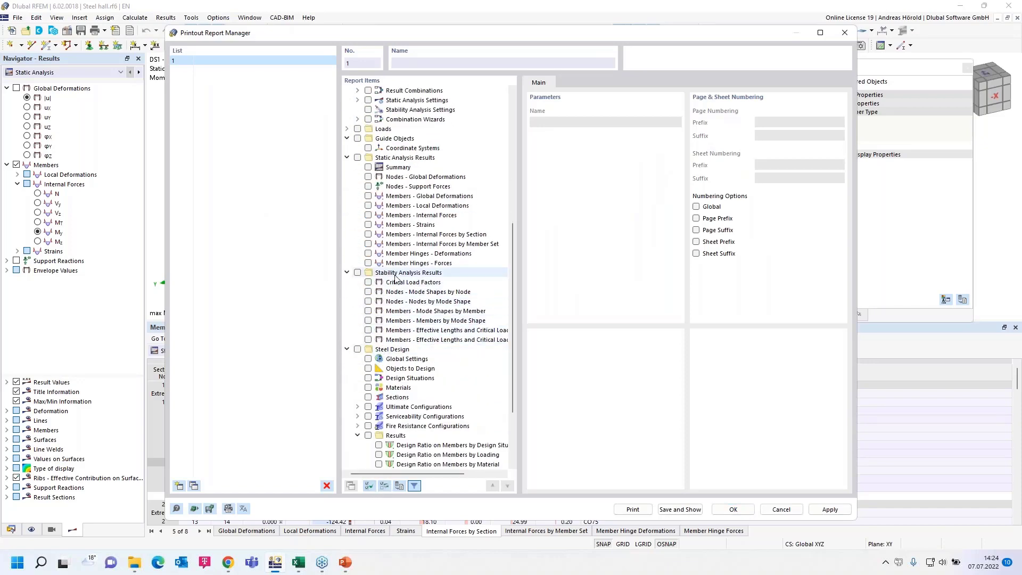
click(368, 234)
click(402, 244)
key(Up)
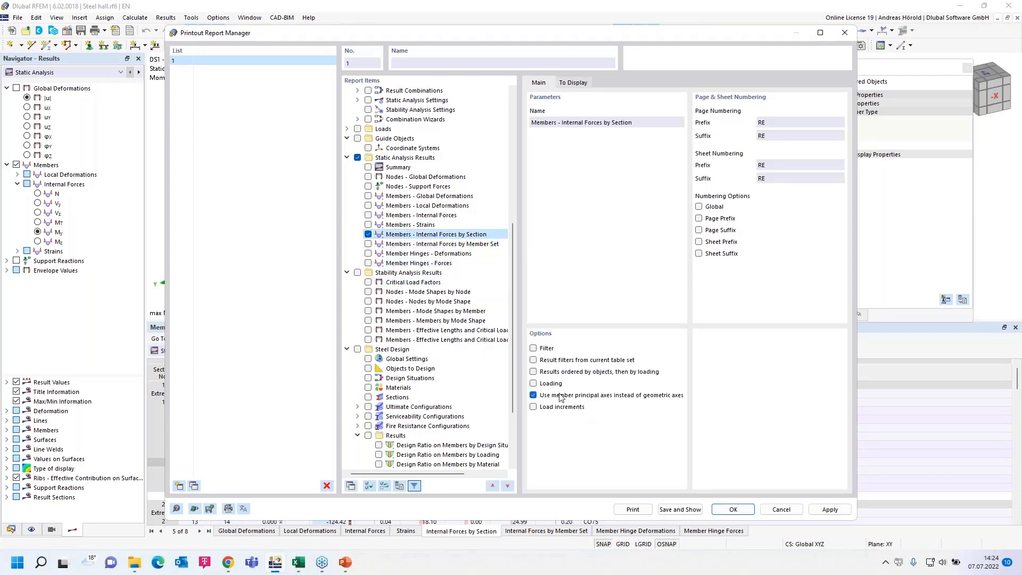
Step: Enable the current table's result filters, ordering by objects then loading, and Loading for the report item, then save and show the report
click(534, 360)
click(533, 372)
click(533, 383)
click(660, 84)
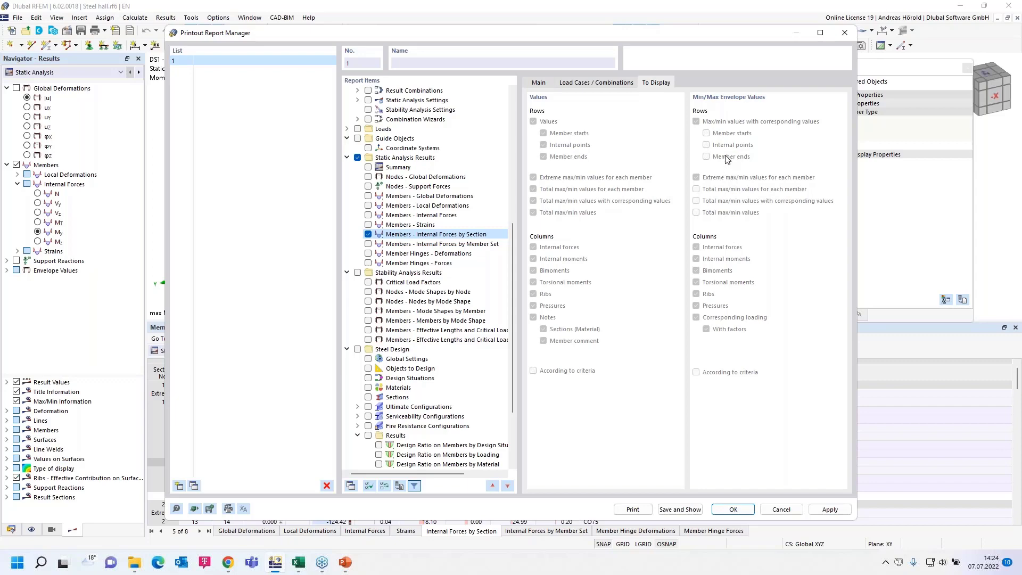
click(587, 83)
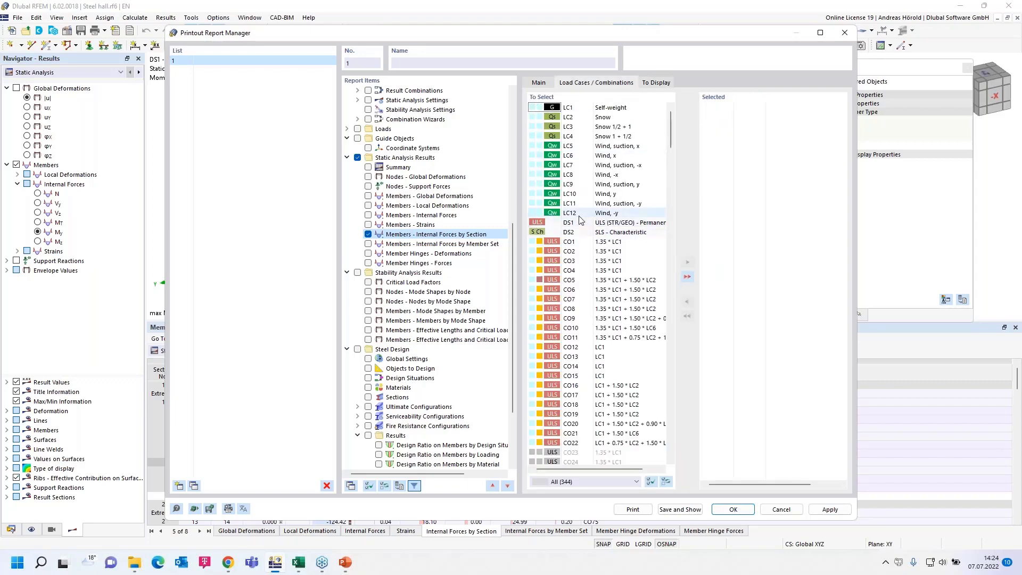
click(538, 83)
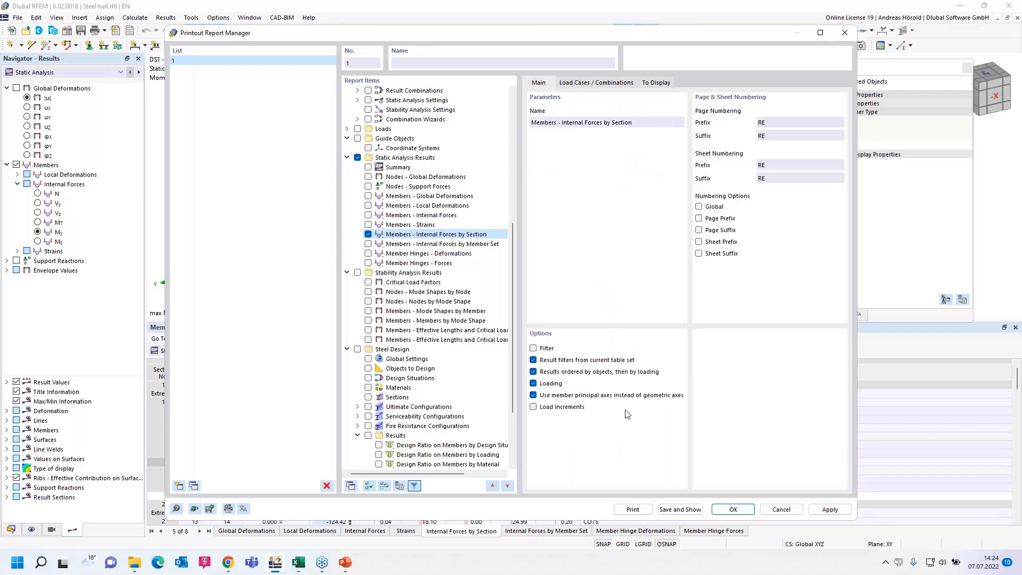
click(681, 510)
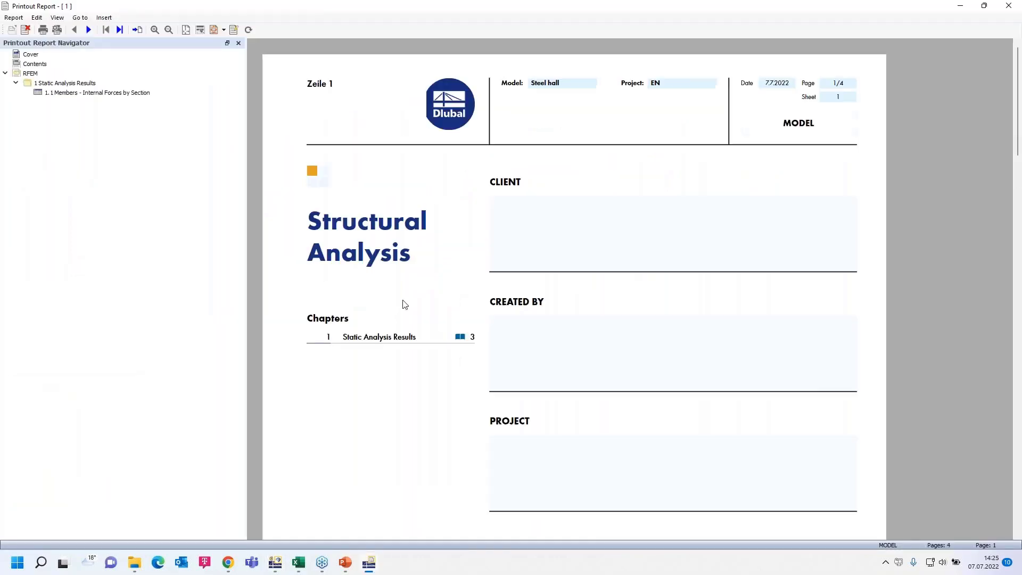
Step: Examine the extreme internal forces of each section in the report's Members - Internal Forces by Section chapter
click(84, 94)
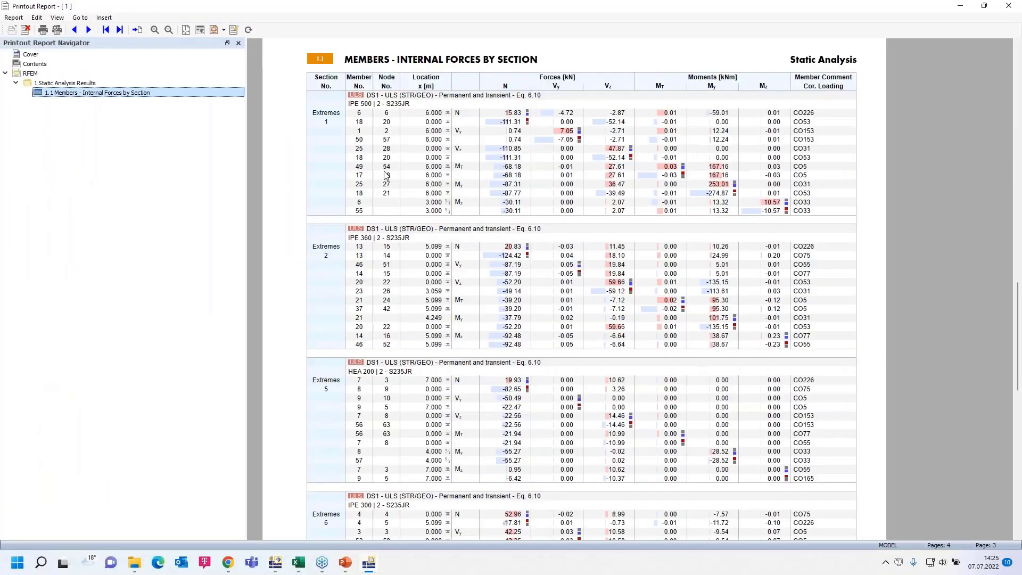
scroll(469, 242, down, 10)
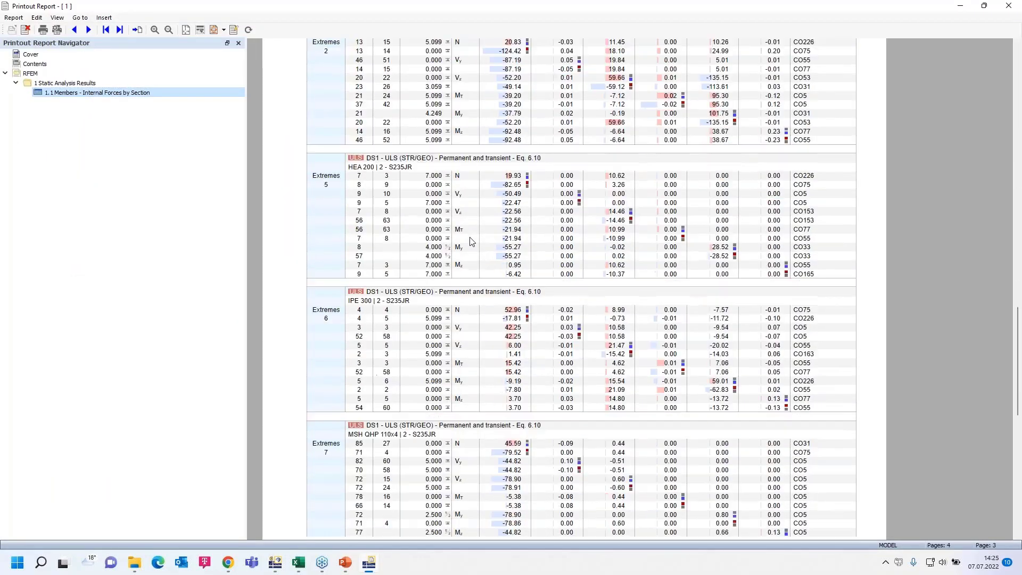
scroll(470, 243, down, 15)
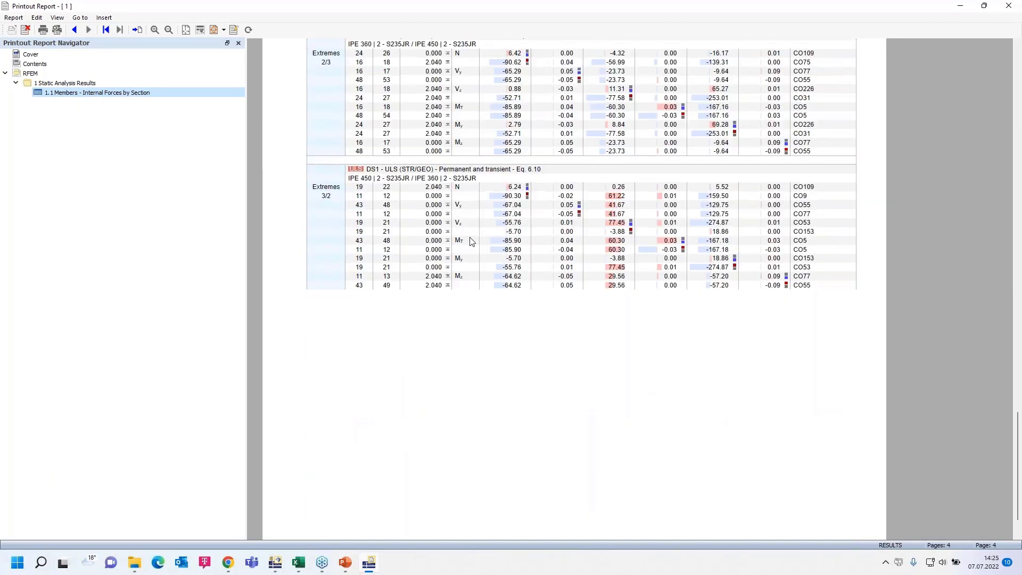
scroll(471, 242, up, 15)
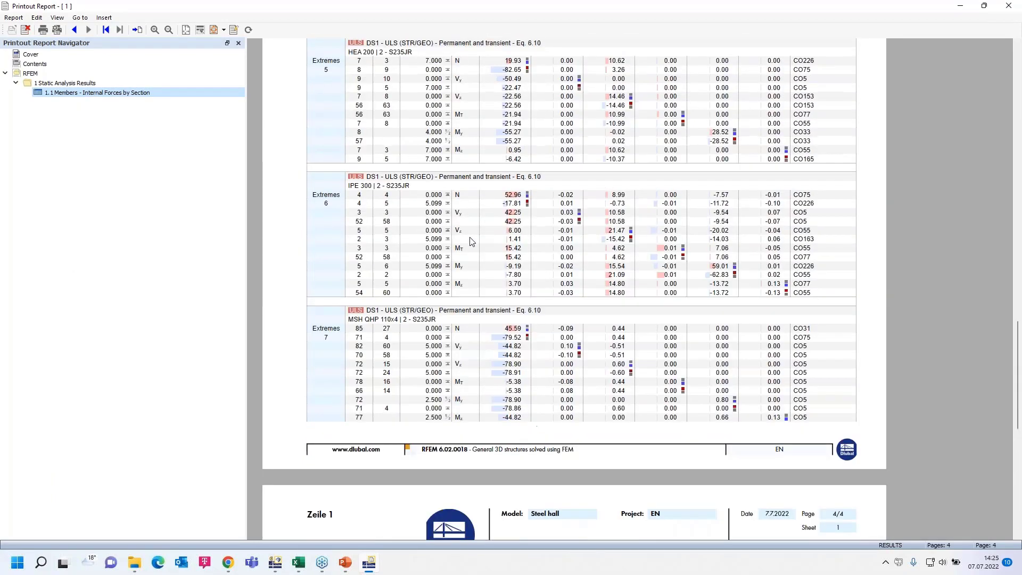
scroll(471, 242, down, 8)
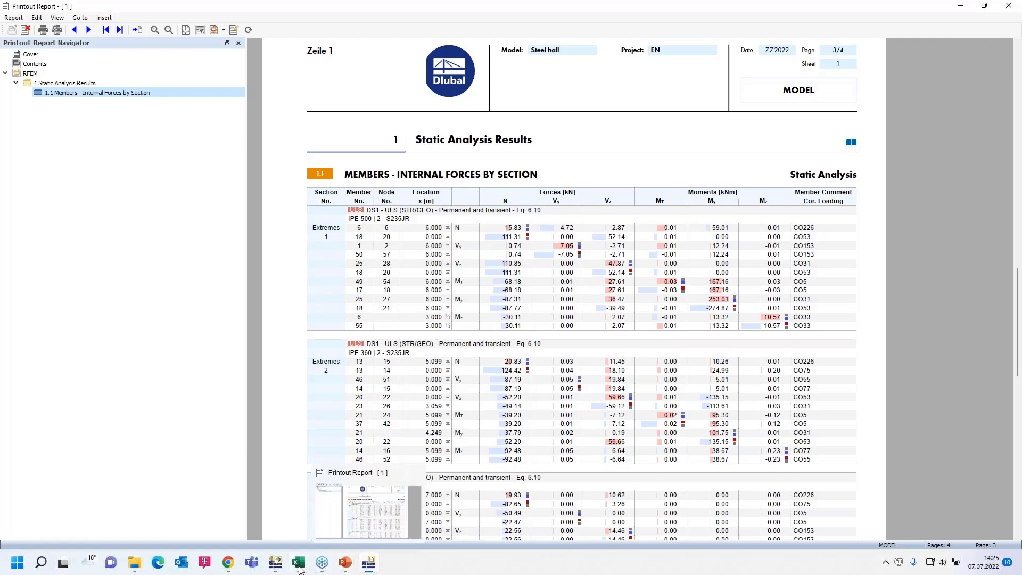
Step: Switch back to the RFEM model, show the Steel Design results and open the design check details of check ST3100 for member 57
click(274, 563)
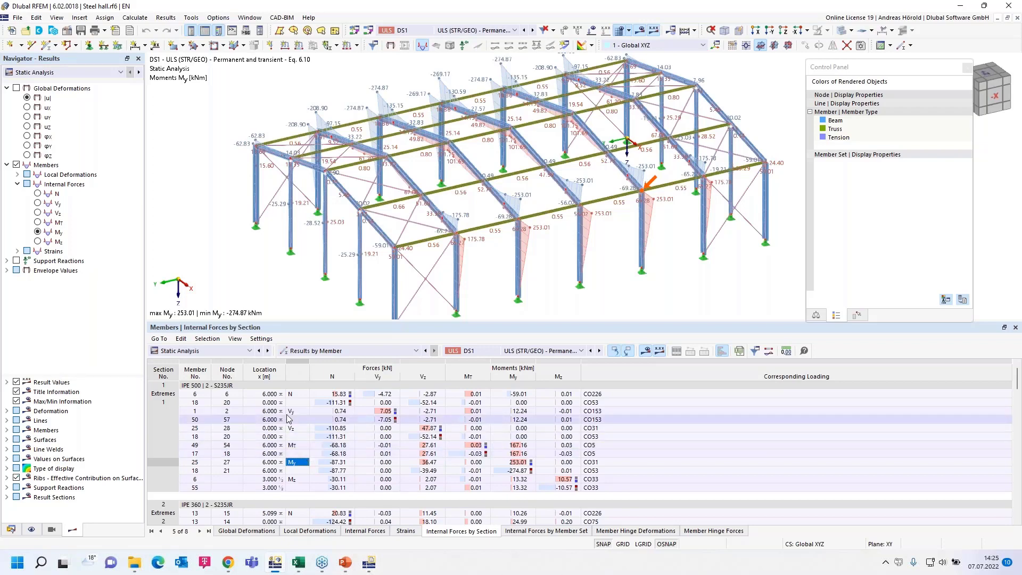
click(222, 352)
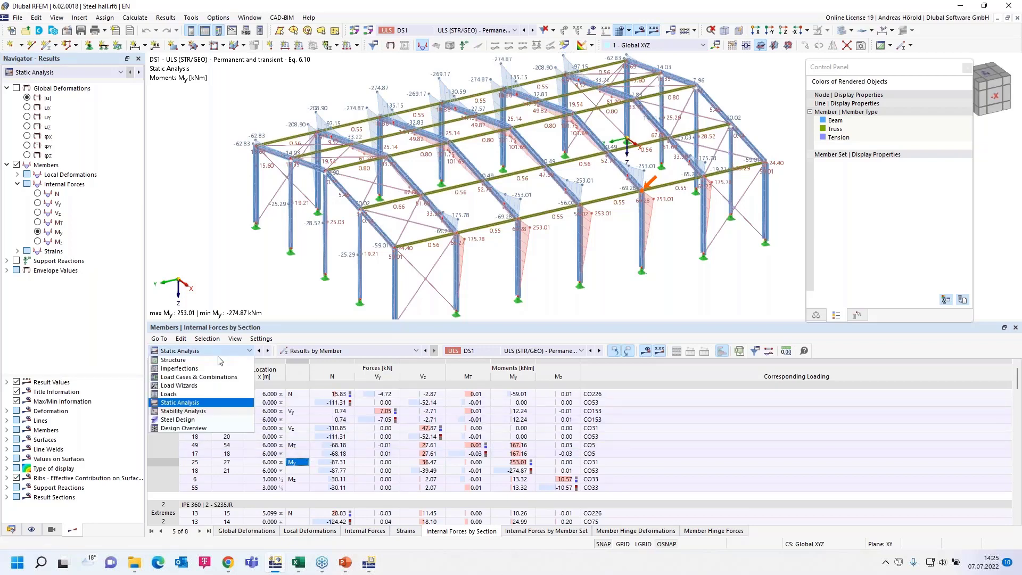
click(197, 419)
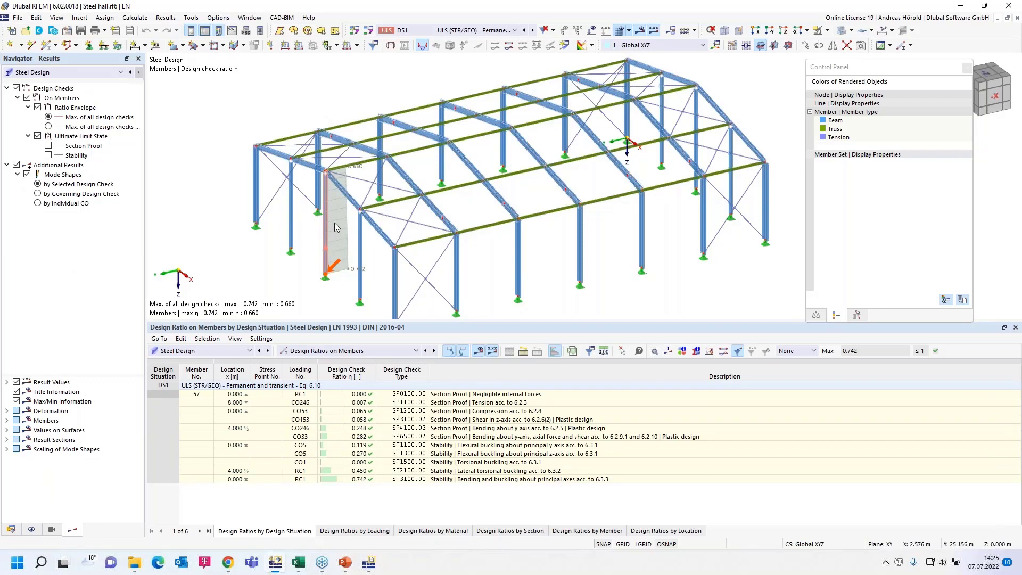
click(361, 481)
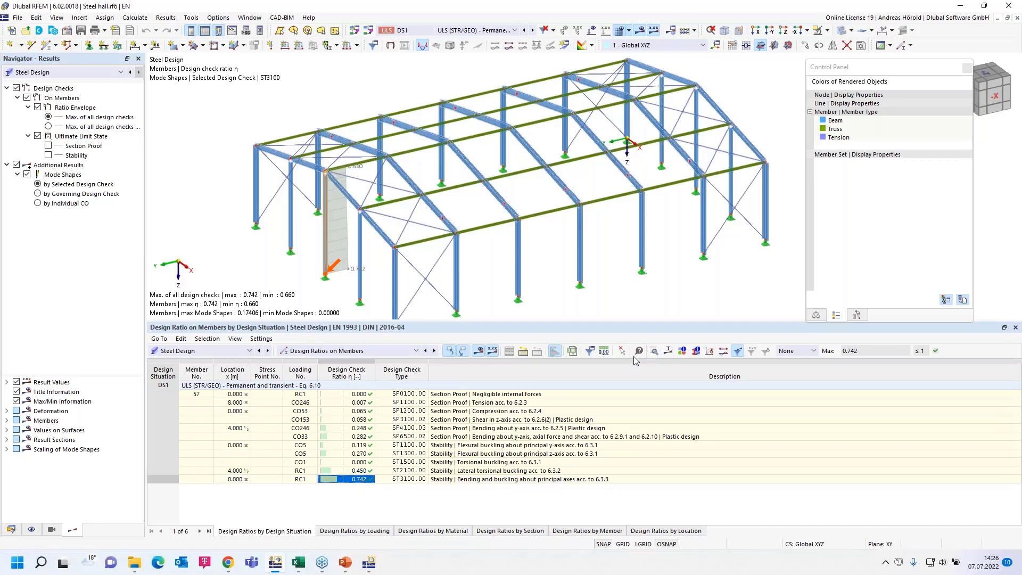
click(654, 355)
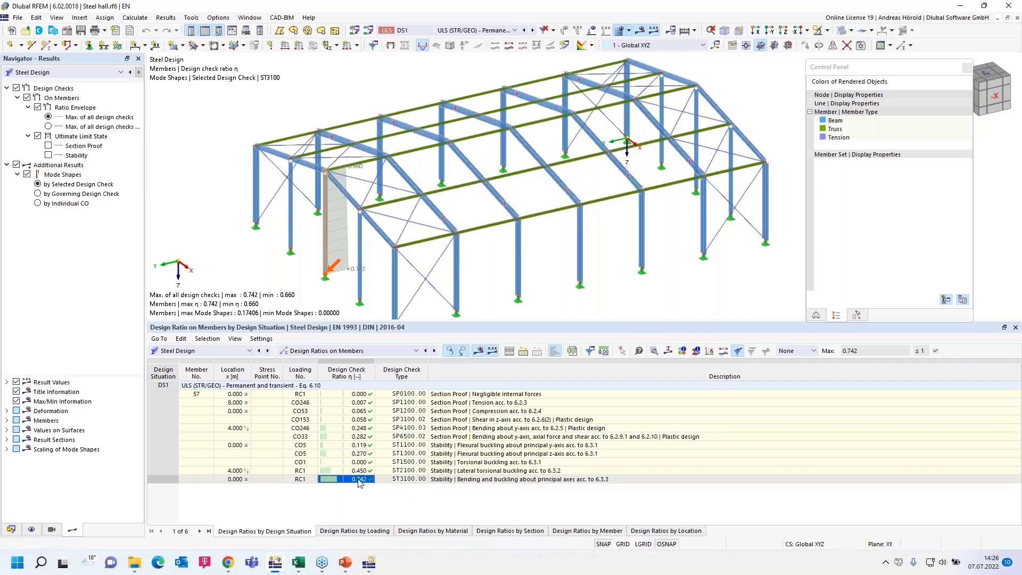
click(654, 353)
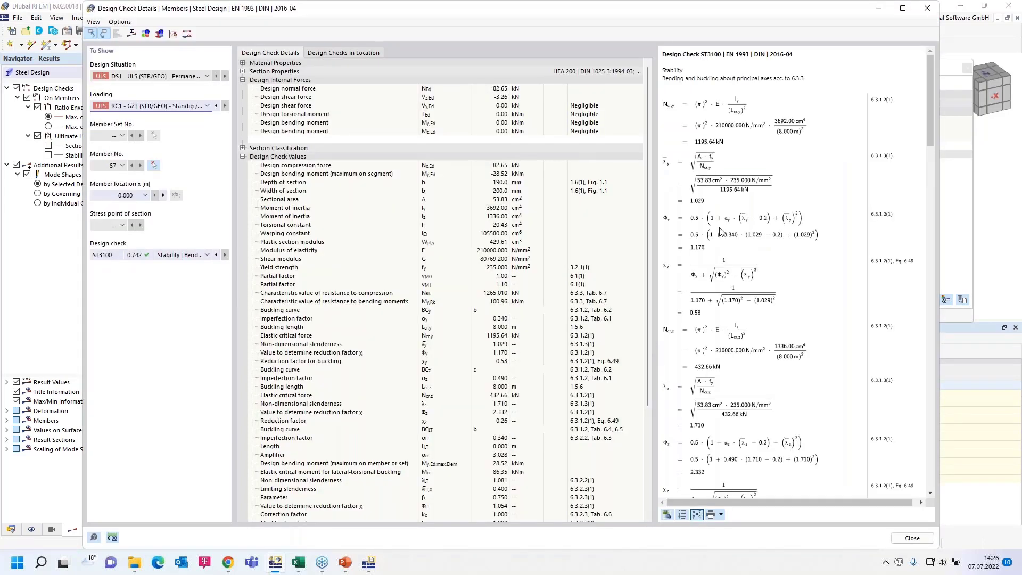
Step: Review the ST3100 design check formulas and print them to the printout report
scroll(721, 217, down, 5)
scroll(721, 217, down, 8)
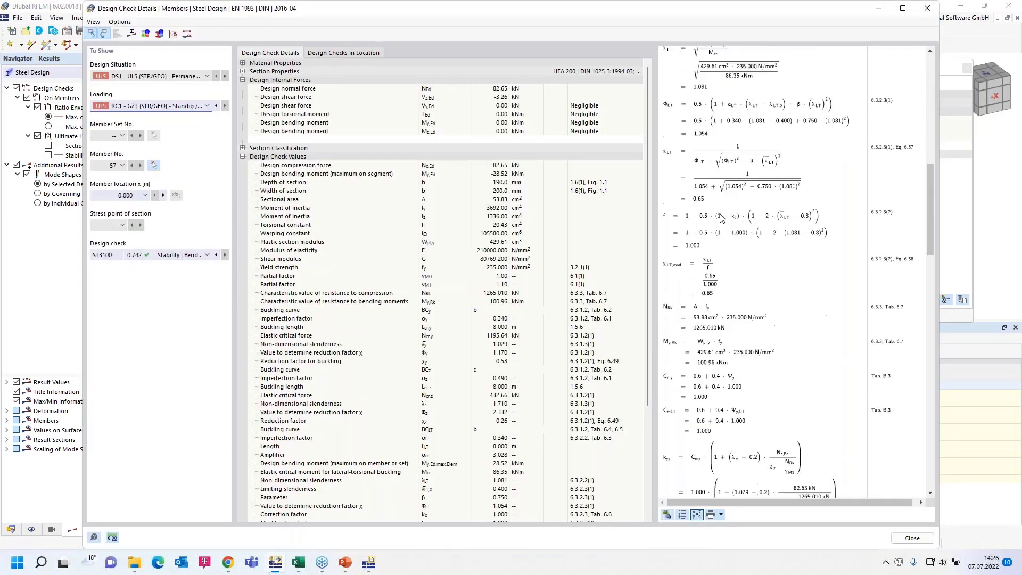
scroll(721, 217, up, 15)
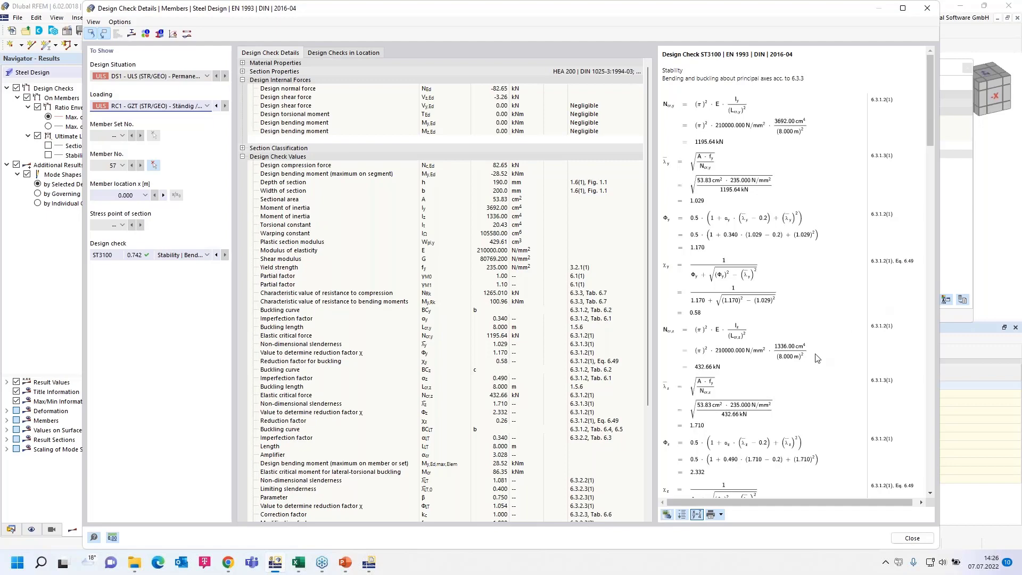
scroll(817, 358, down, 10)
scroll(817, 358, down, 1)
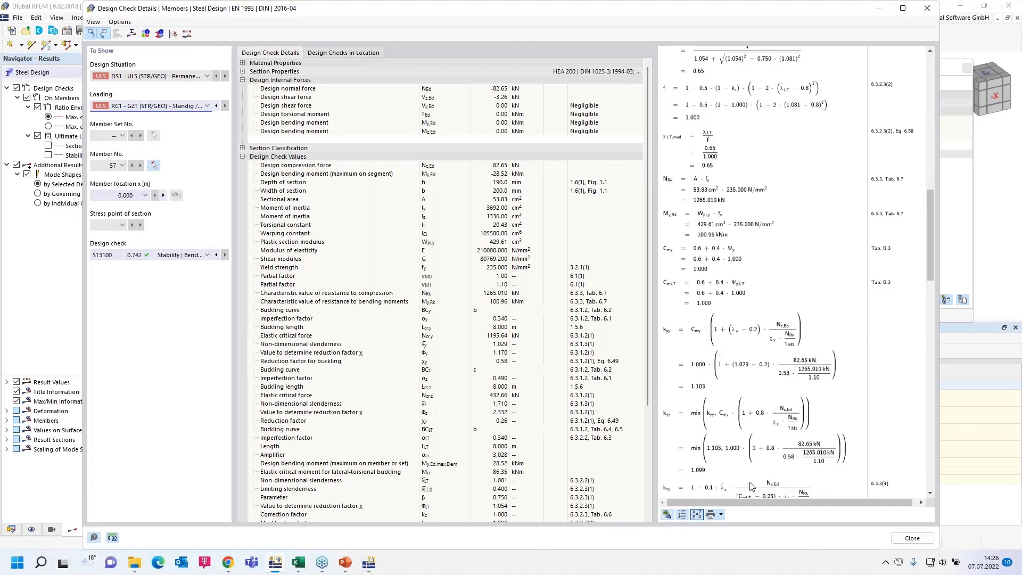
click(720, 514)
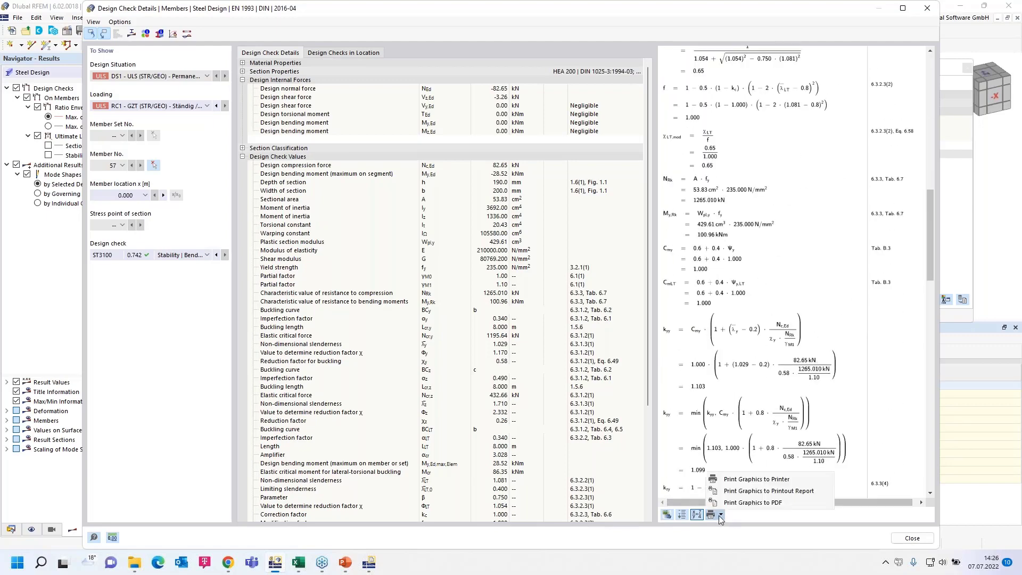
click(737, 495)
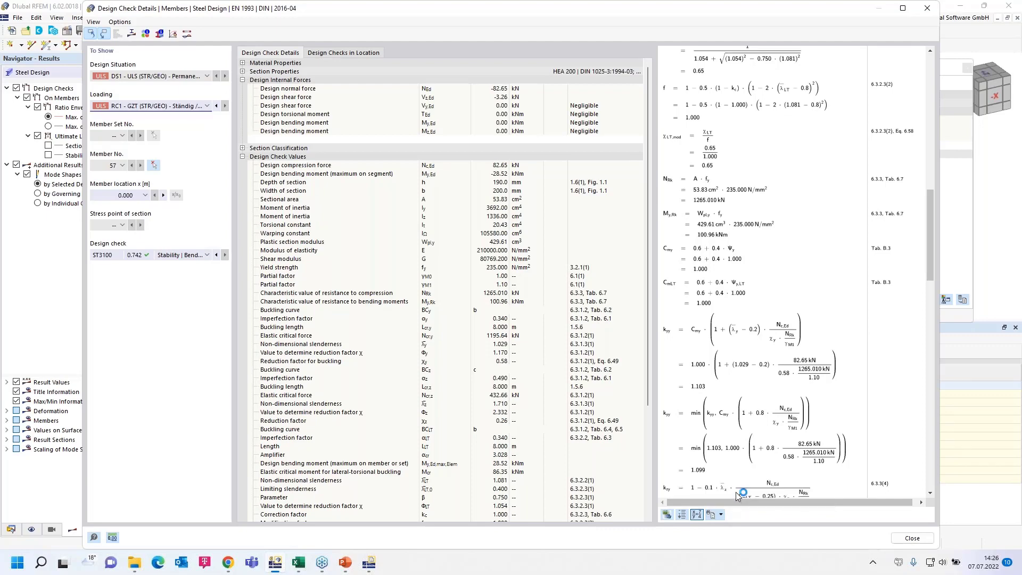
Step: Switch to the printout report and examine the ST3100 check formulas of member 57 in the Steel Design chapter
click(369, 562)
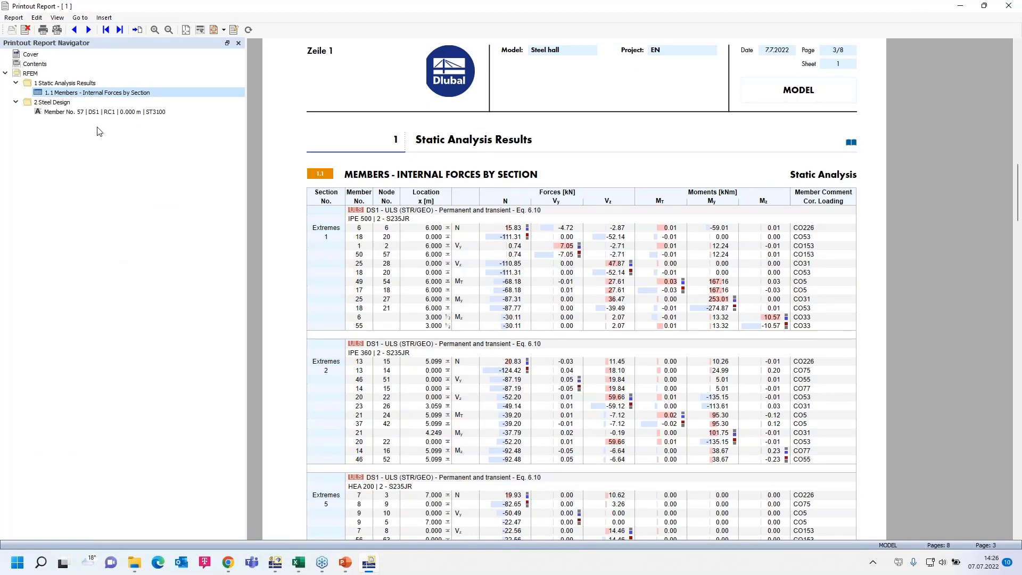
click(99, 113)
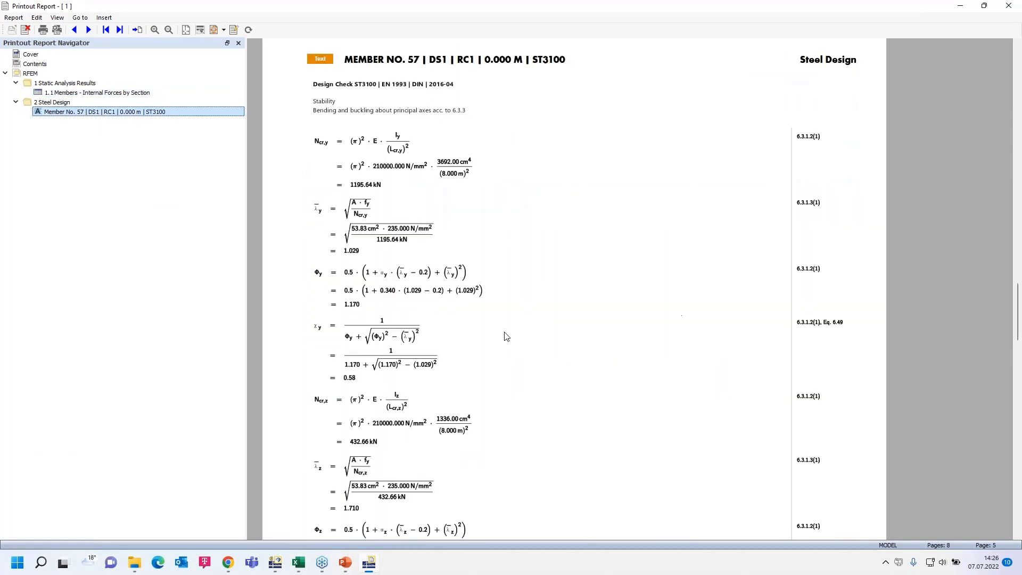
scroll(439, 337, down, 3)
scroll(439, 337, down, 5)
scroll(438, 337, up, 8)
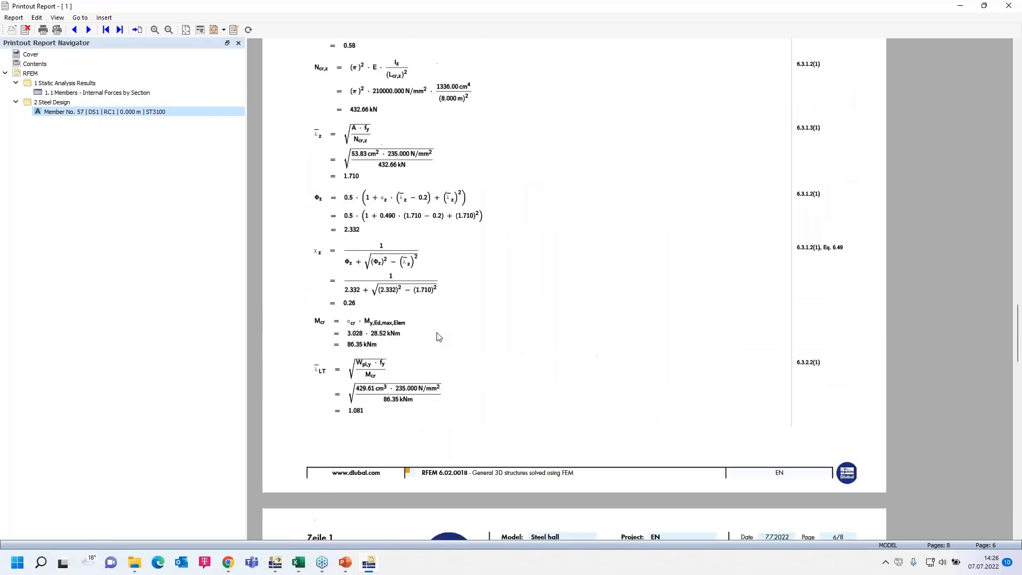
scroll(438, 336, up, 6)
scroll(439, 337, down, 7)
scroll(439, 337, down, 8)
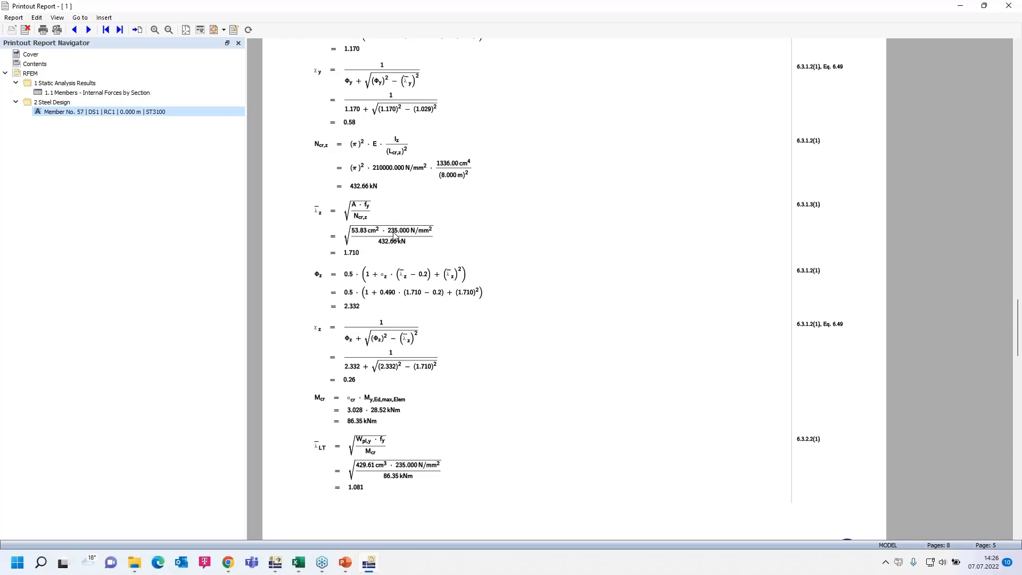
Step: Set the printFontSize to 12px in the HTML source code of the report's member 57 design check text
right_click(390, 234)
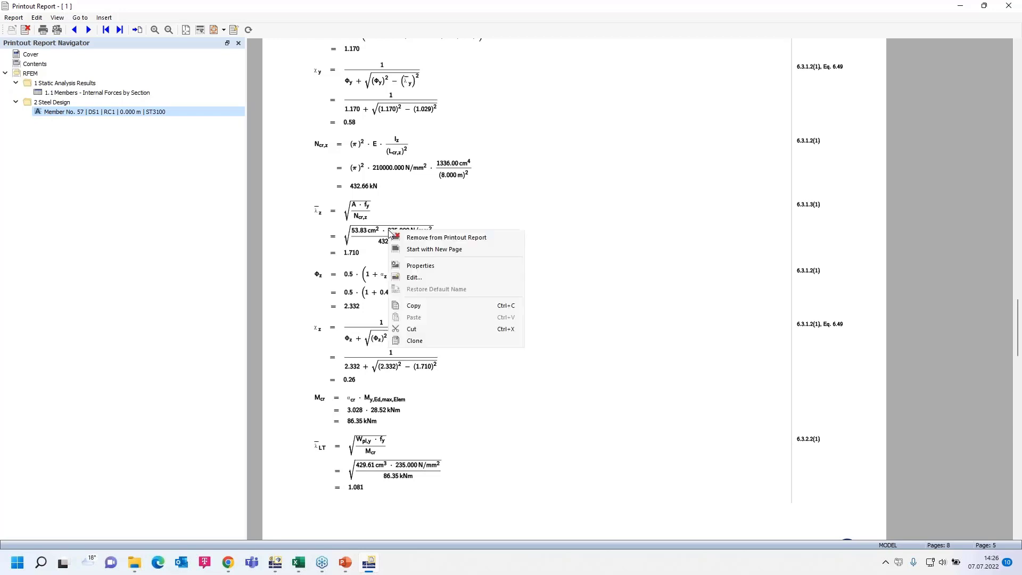
click(429, 279)
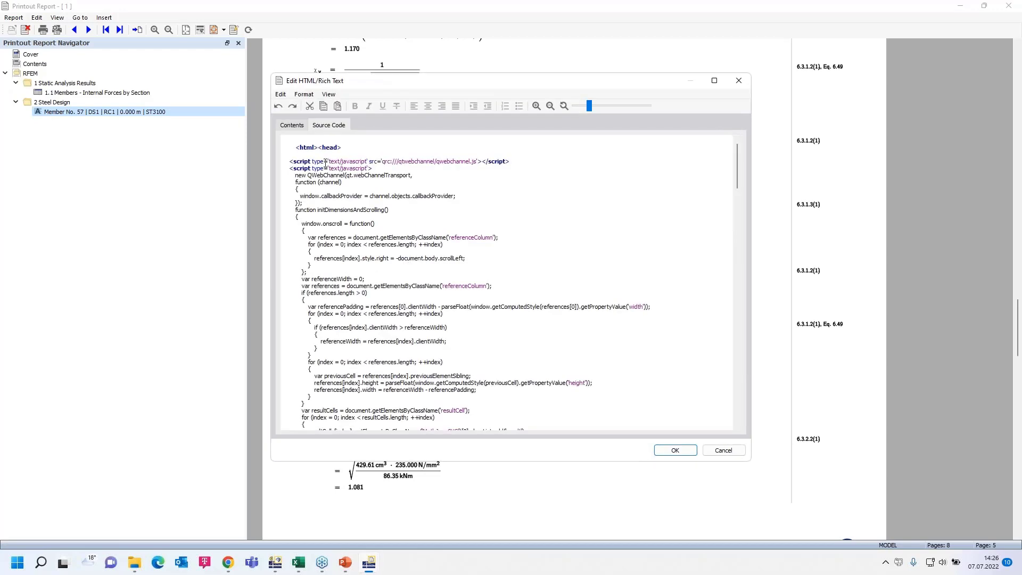
scroll(398, 305, down, 15)
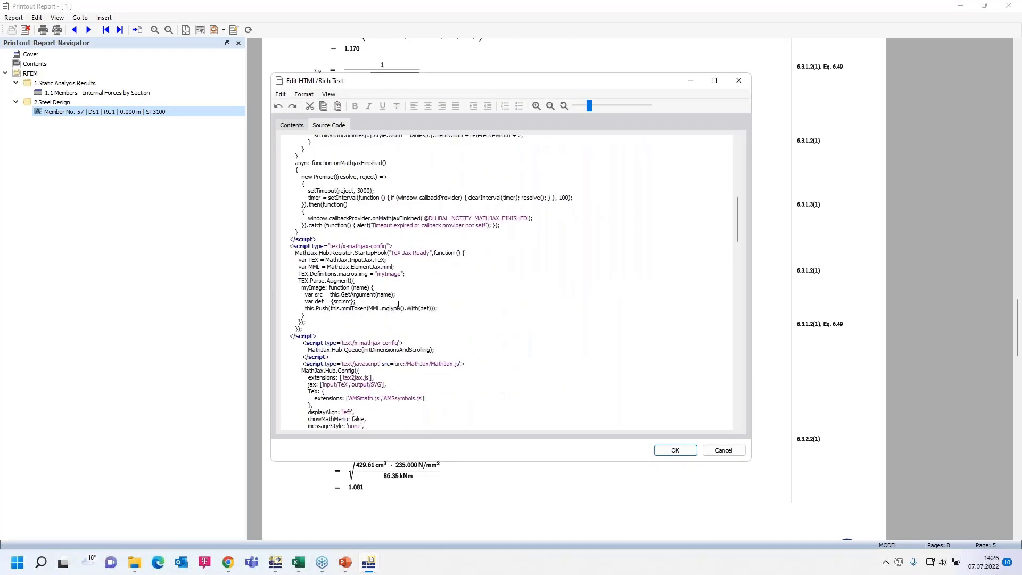
scroll(398, 303, up, 5)
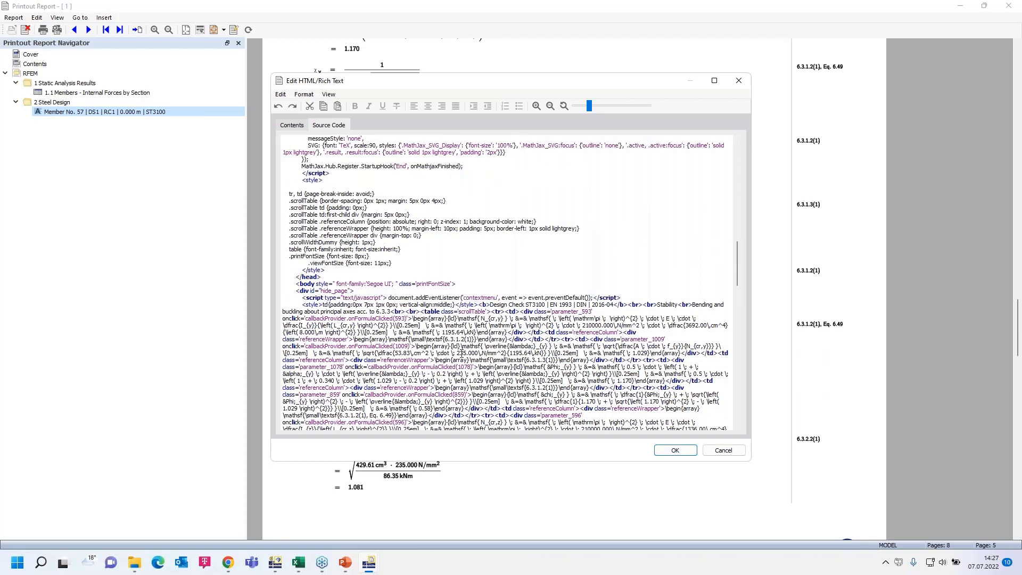
drag(288, 258, 391, 257)
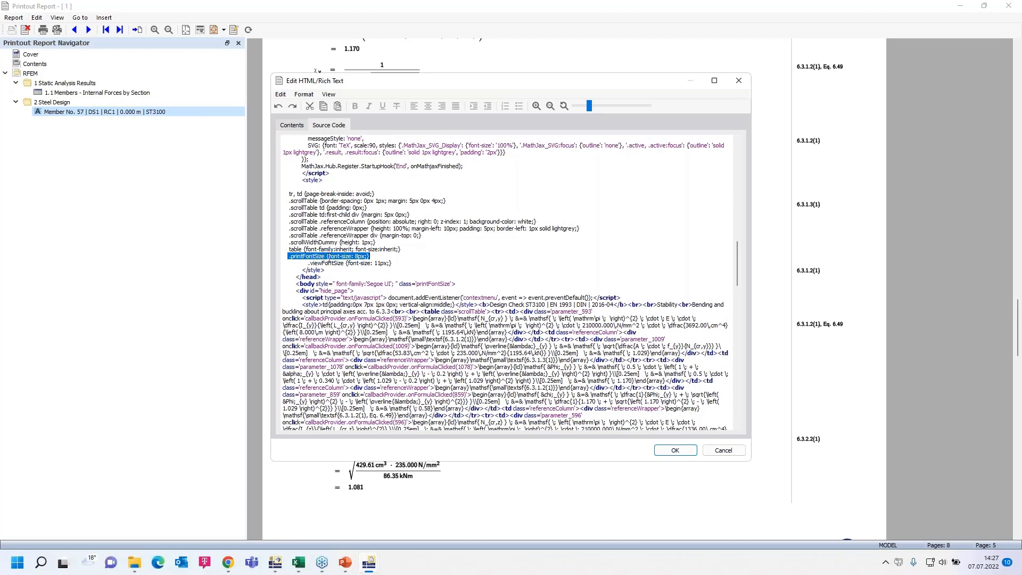
click(356, 259)
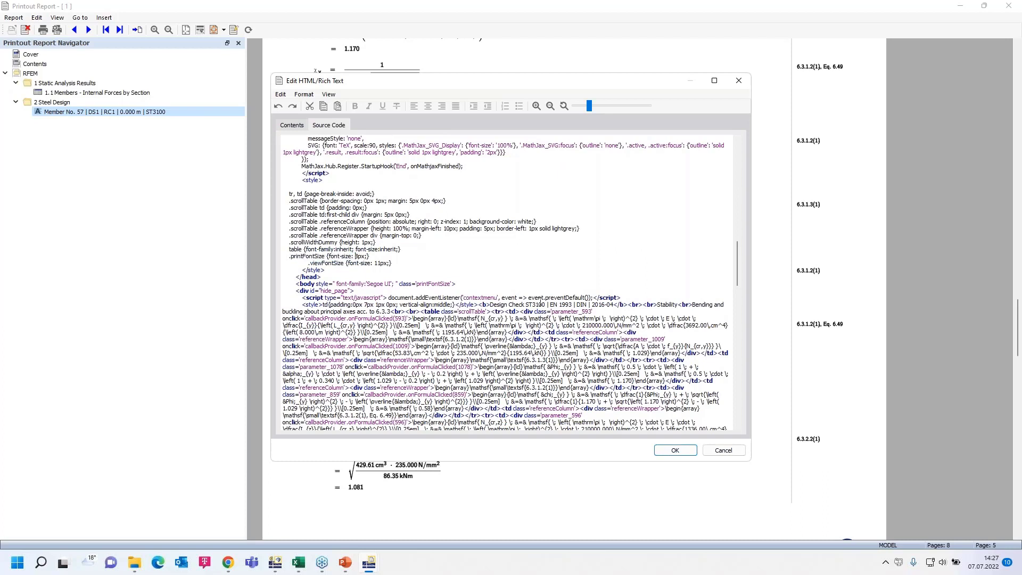
key(BackSpace)
text(12)
click(672, 451)
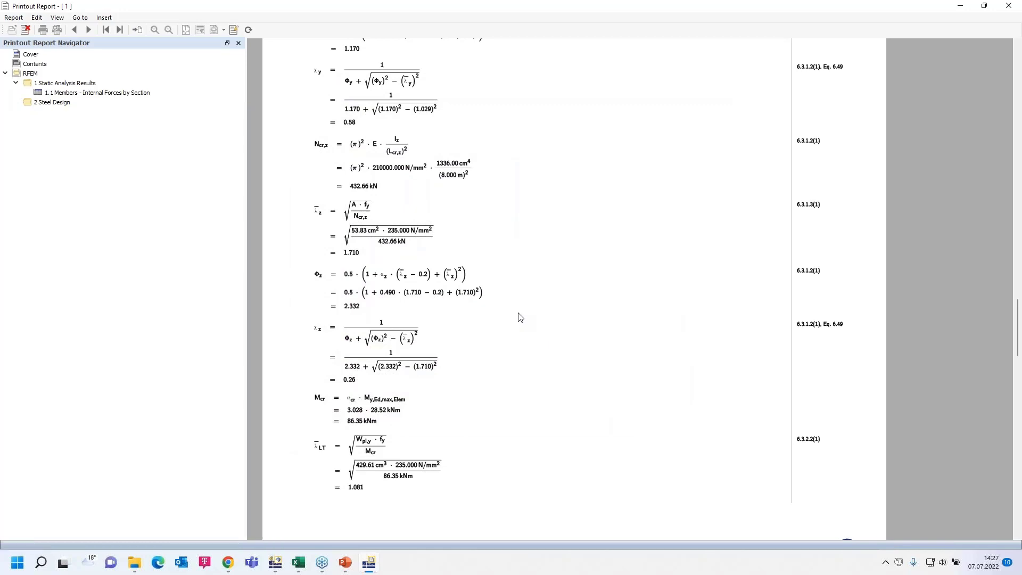
scroll(487, 311, up, 3)
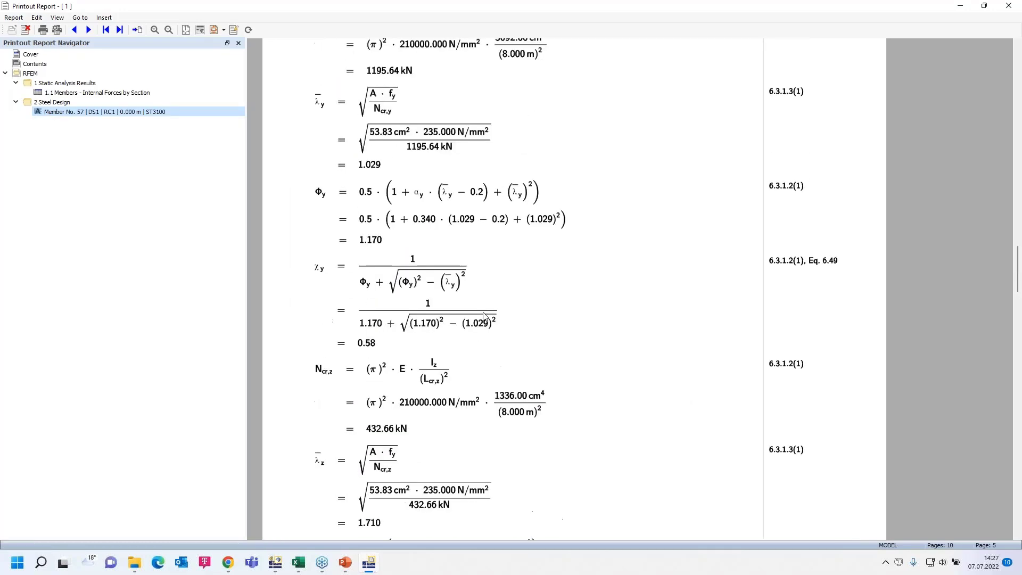
Step: Review the remaining ST3100 formulas in the printout report, then switch back to RFEM and close the design check details
scroll(485, 316, down, 3)
scroll(486, 318, down, 3)
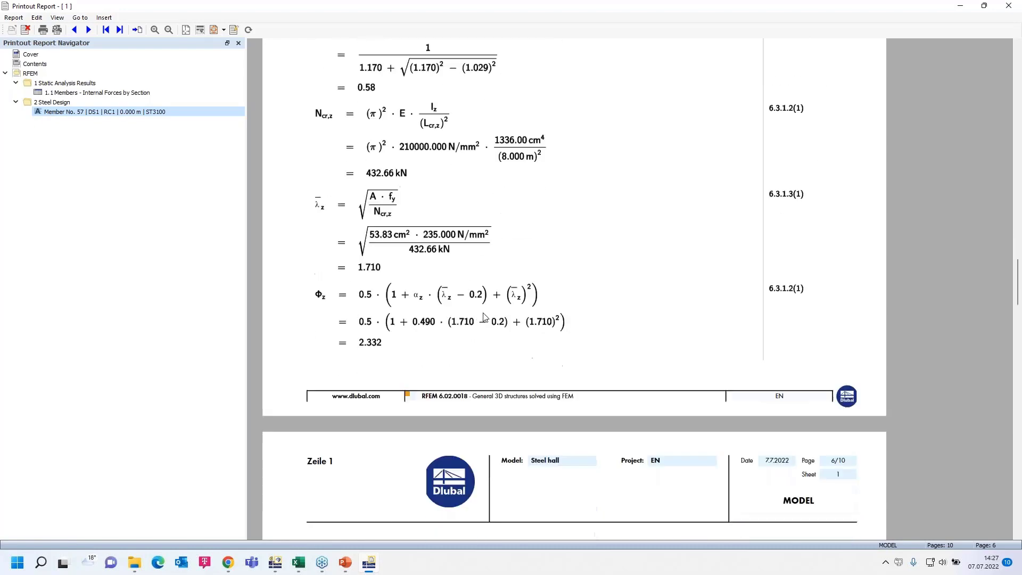
click(275, 563)
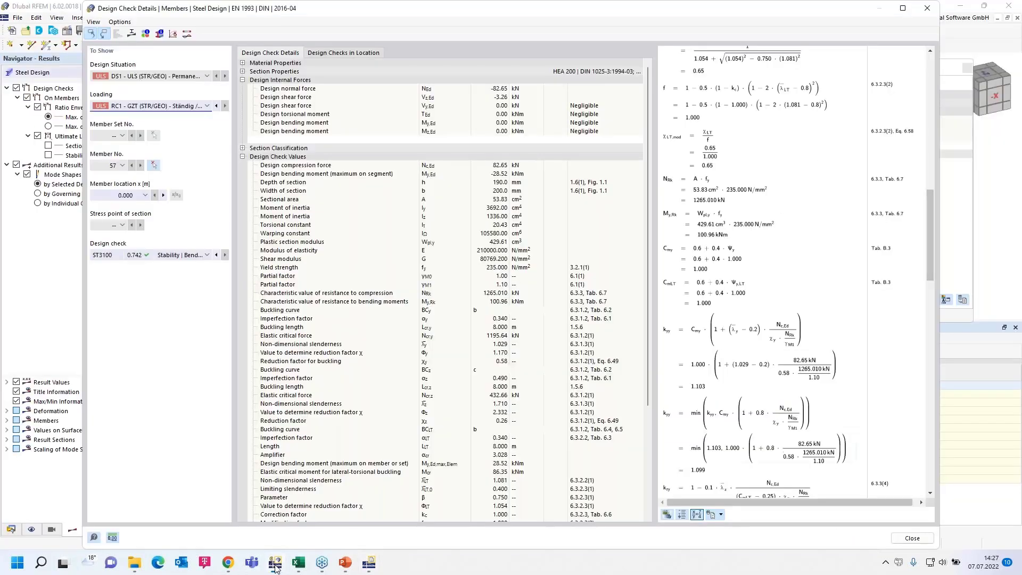
click(925, 8)
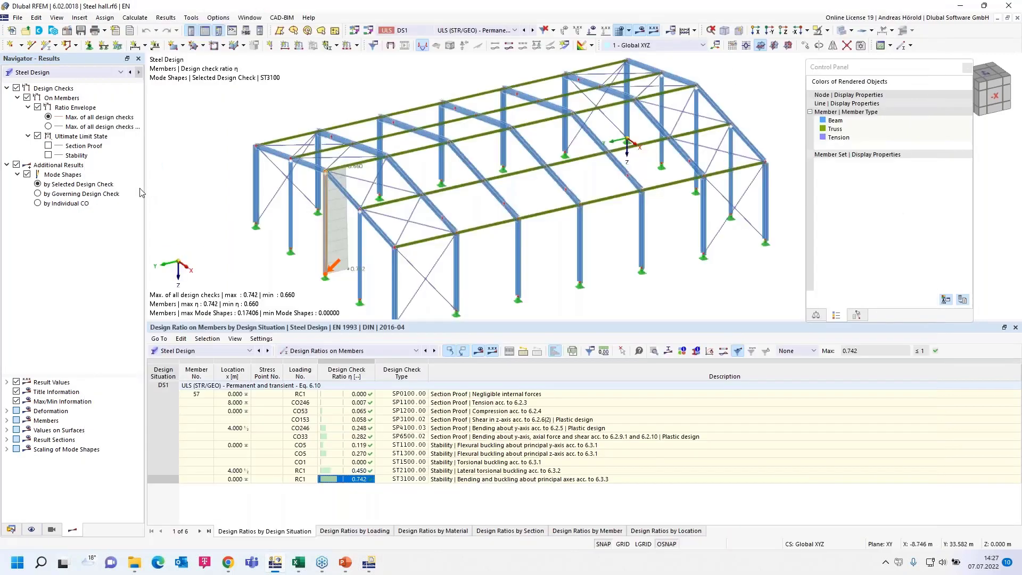
Step: Show the data navigator and activate the model "Column base with line weld.rf6" in place of the steel hall
click(10, 529)
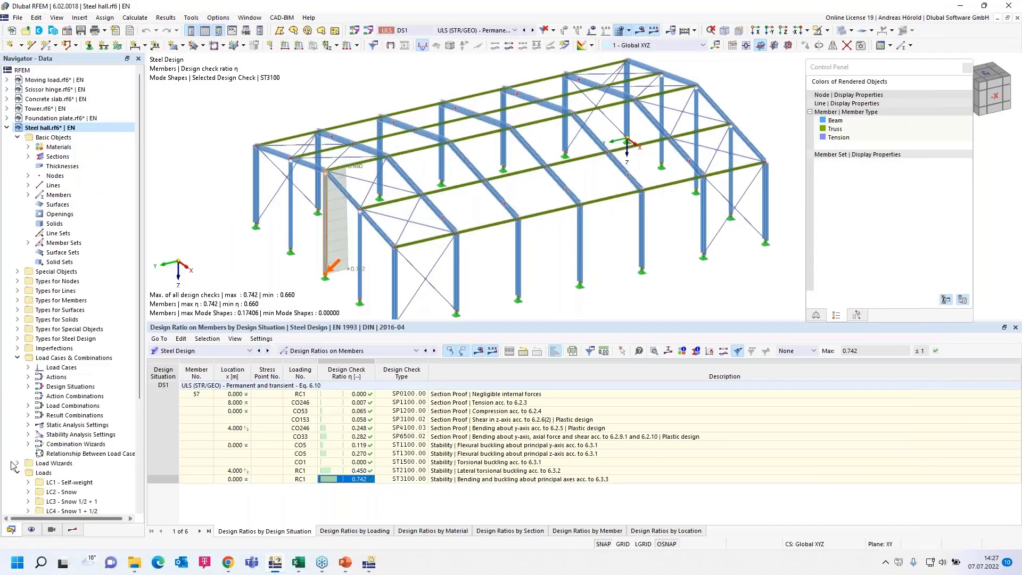
click(7, 128)
click(46, 139)
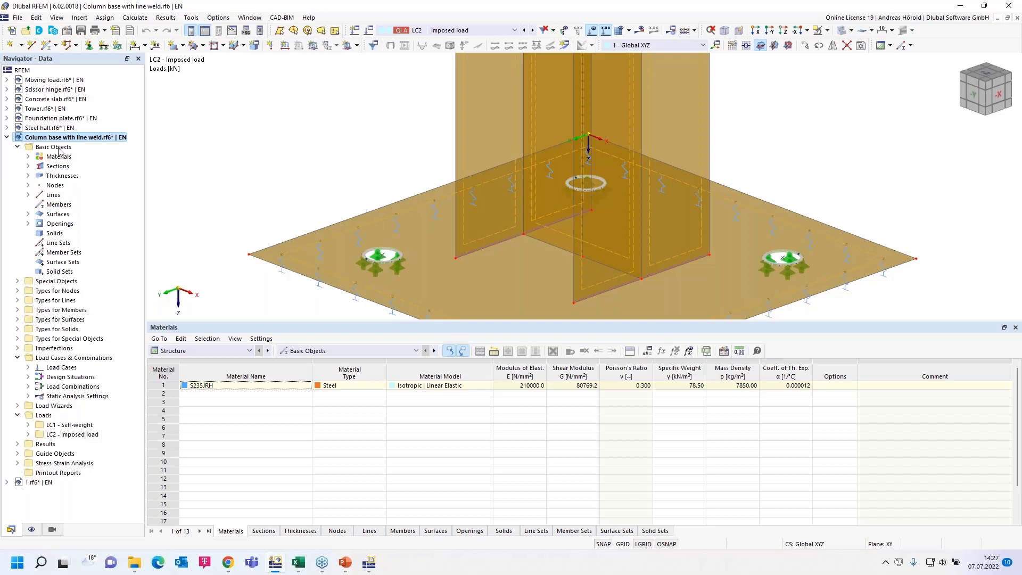
Step: Enlarge the model view above the tables and examine the lines joining the column plates to the base plate
drag(499, 323, 499, 425)
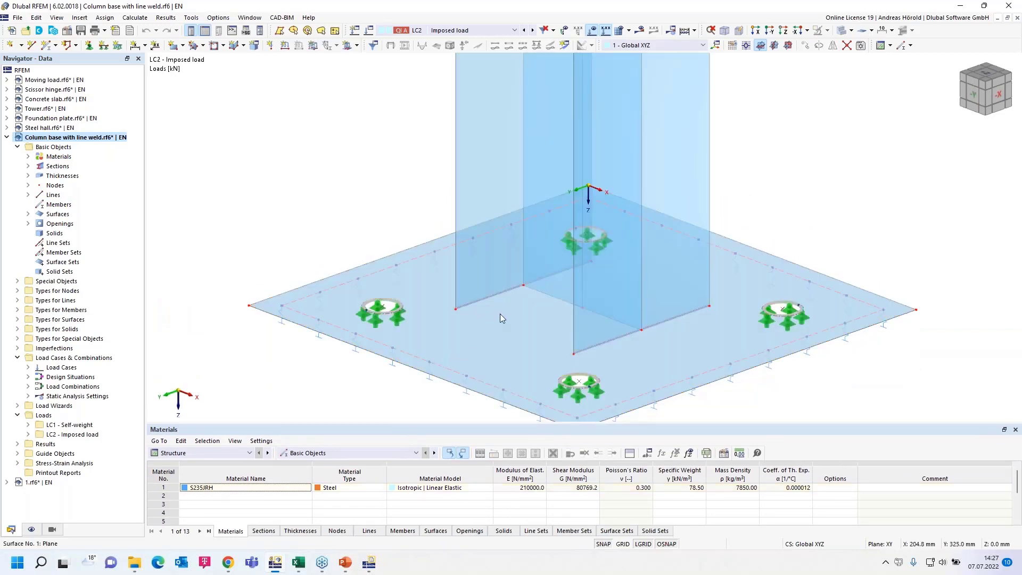
scroll(500, 315, up, 5)
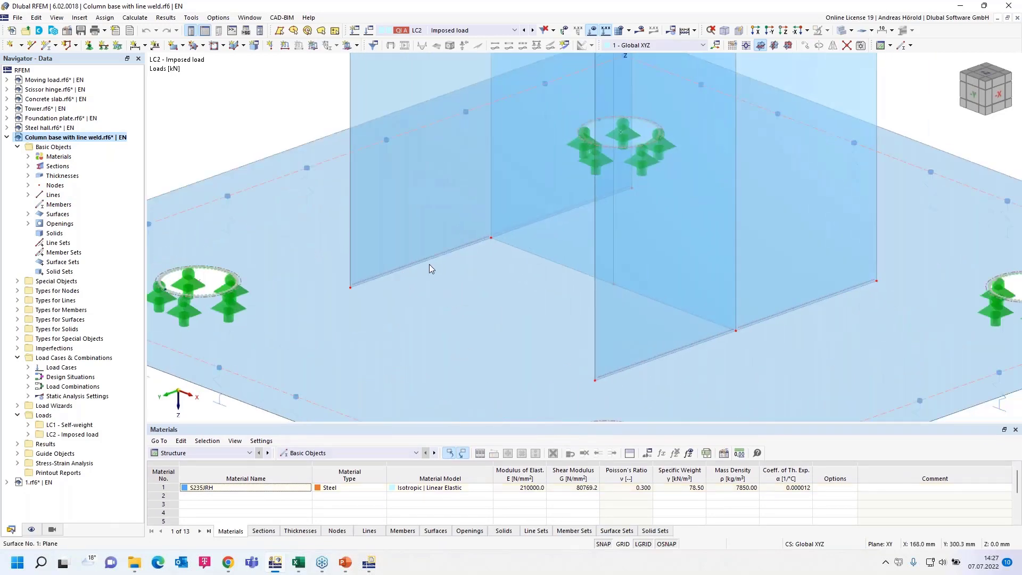
mouse_move(429, 257)
scroll(585, 287, down, 3)
scroll(585, 288, down, 1)
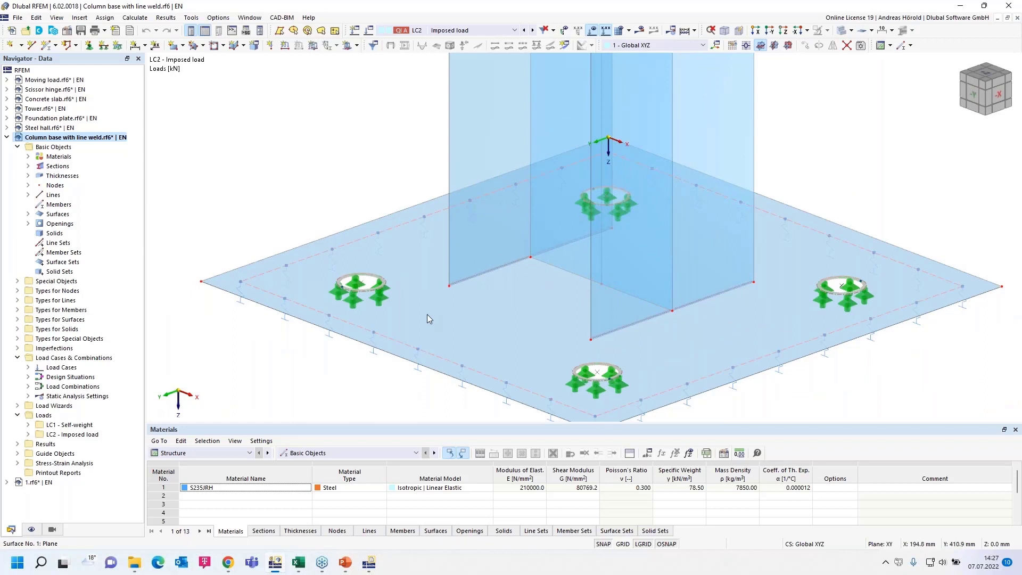
Step: Create a new line welded joint in the Types for Lines of the column base model
click(17, 300)
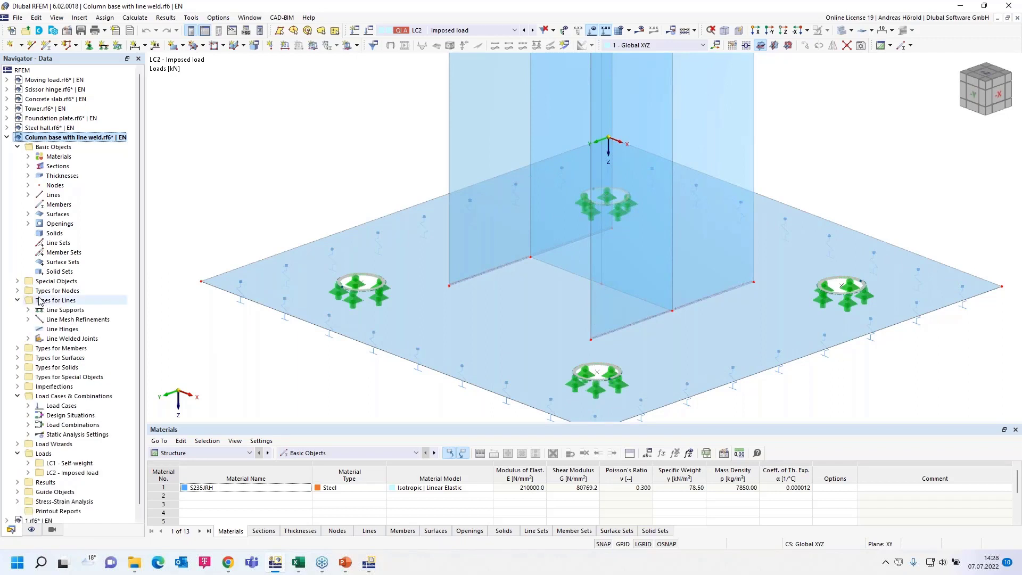
right_click(62, 341)
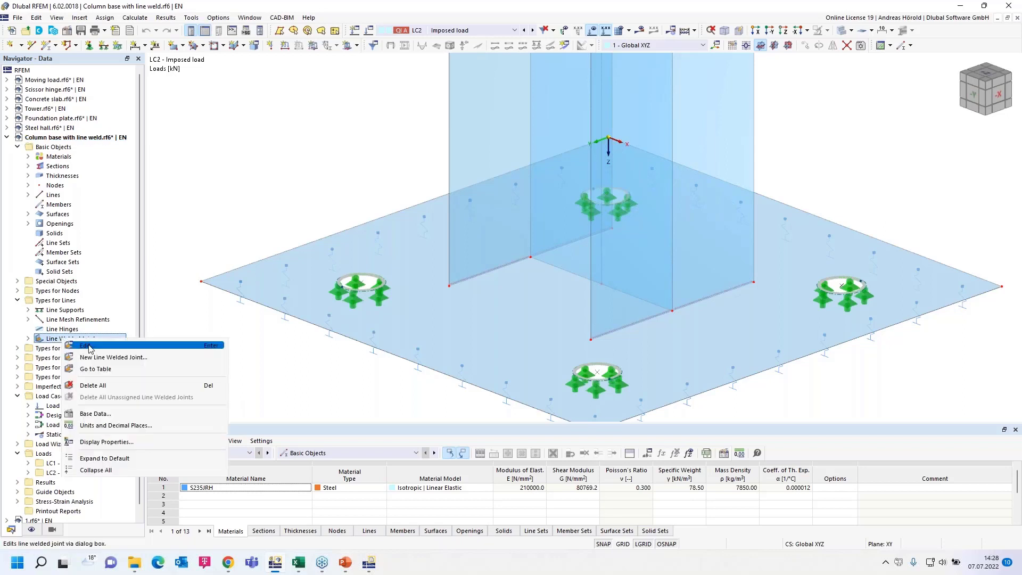
click(146, 360)
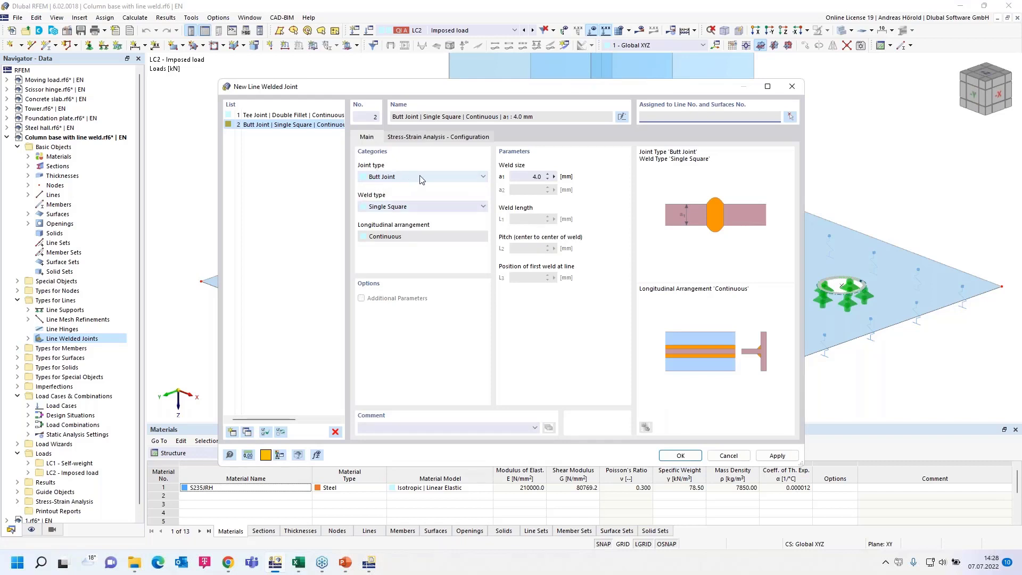
Step: Preview the Corner Joint and Lap Joint types for the new line welded joint, and set its joint type to Tee Joint
click(416, 177)
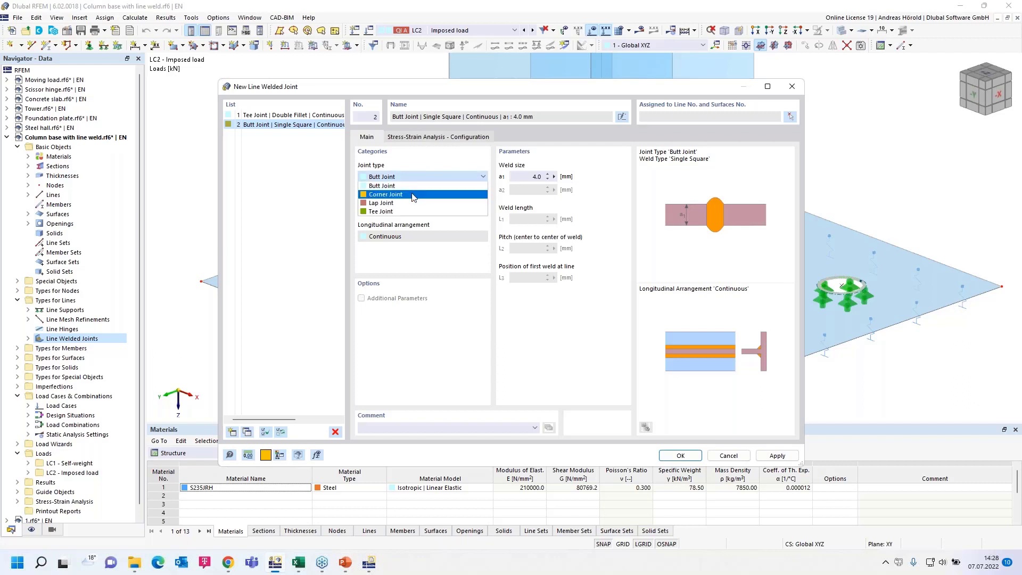
click(417, 187)
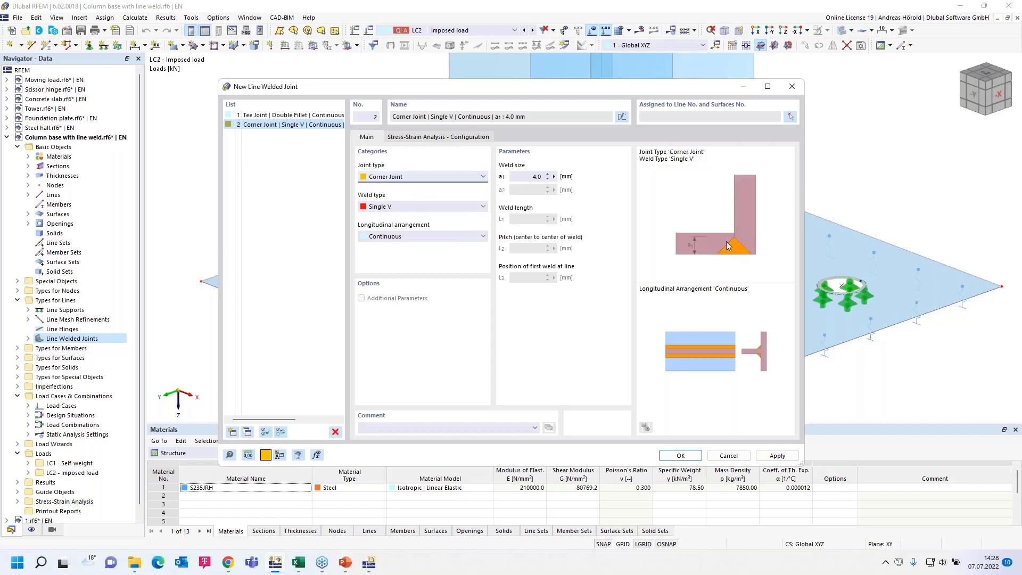
click(444, 177)
click(426, 202)
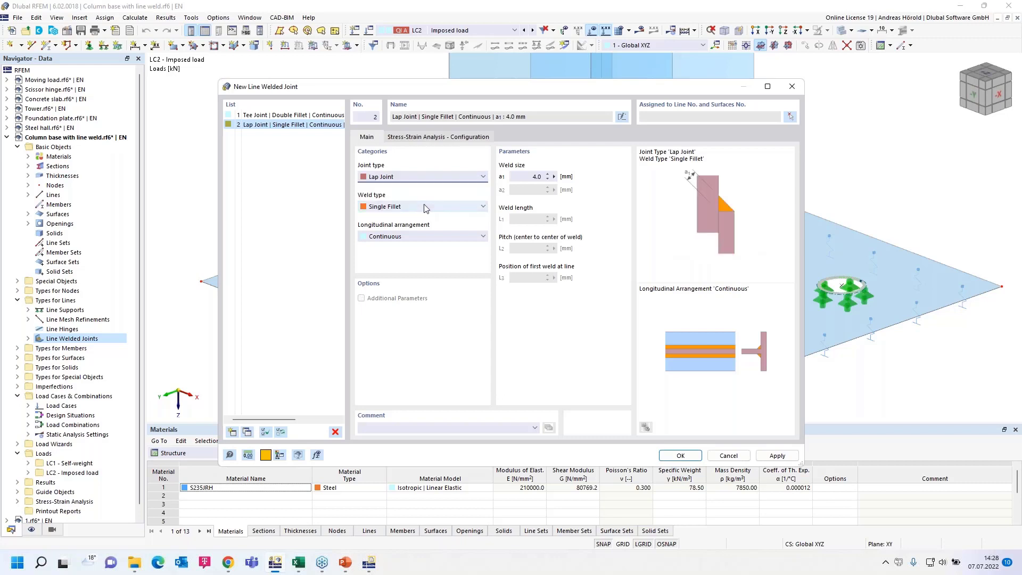
click(428, 180)
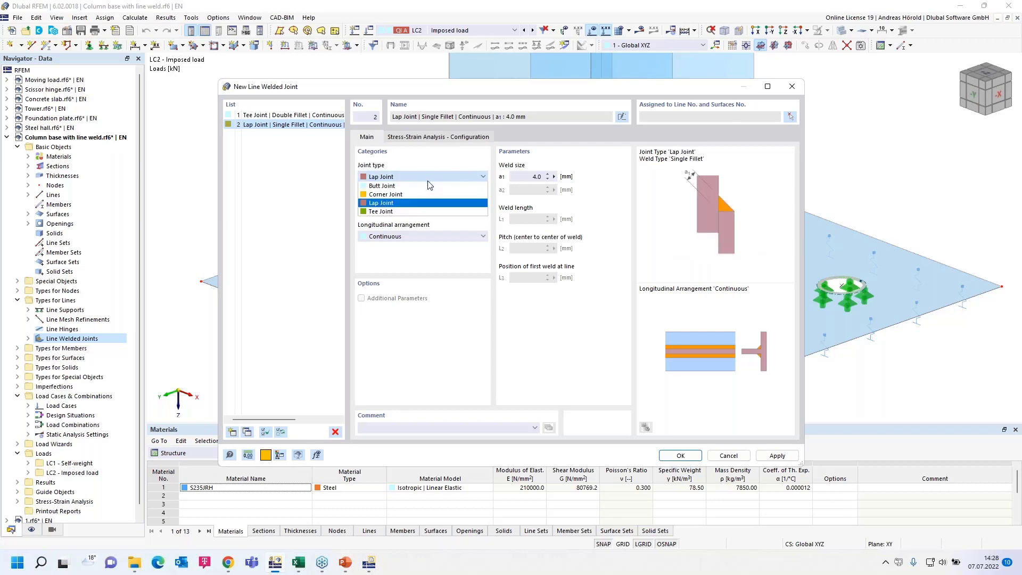
click(424, 212)
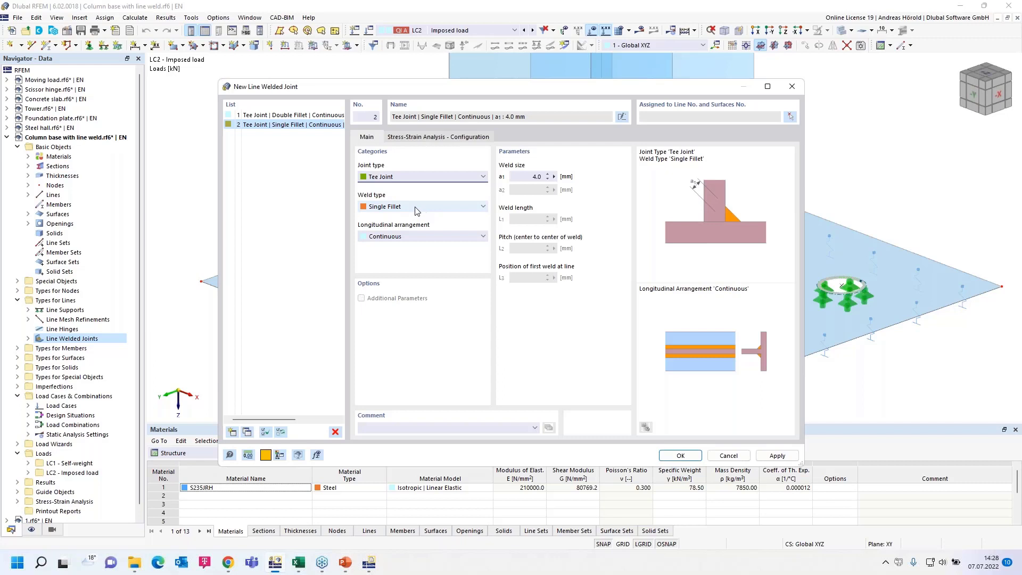
Step: Preview the Single Bevel, Single J, Double J and Single Fillet weld types, and set the tee joint's weld type to Double Fillet
click(416, 211)
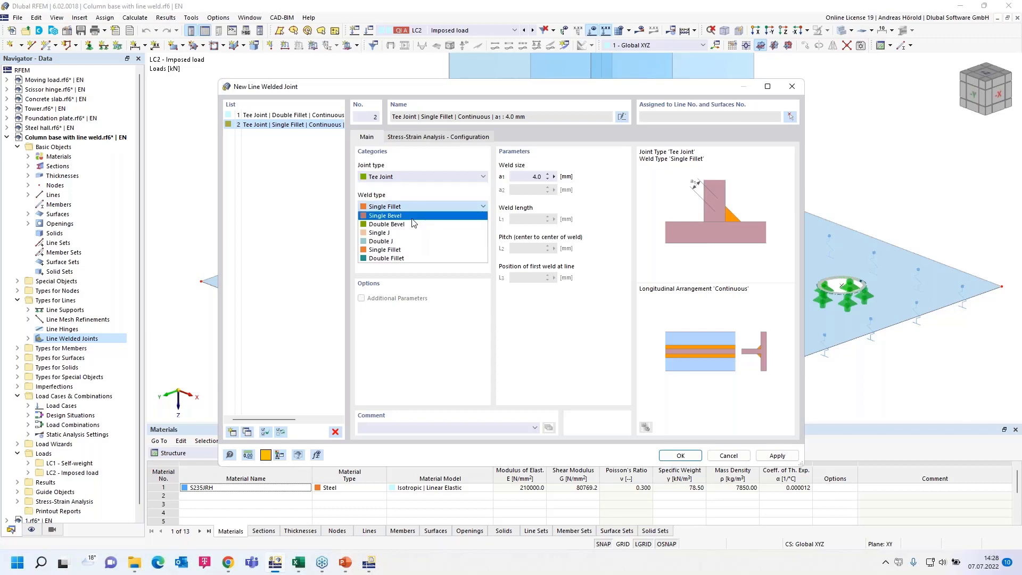
click(412, 217)
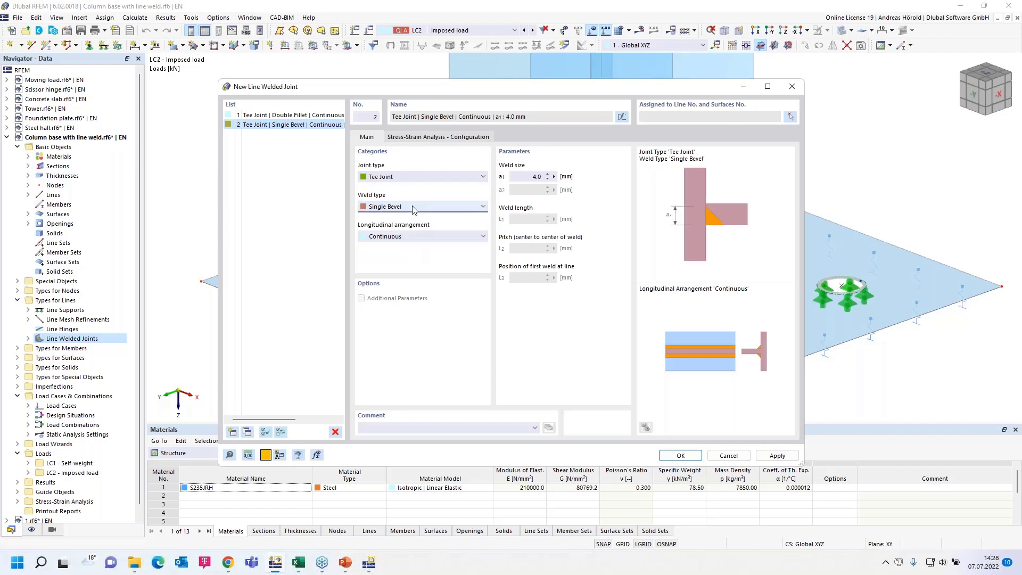
click(419, 207)
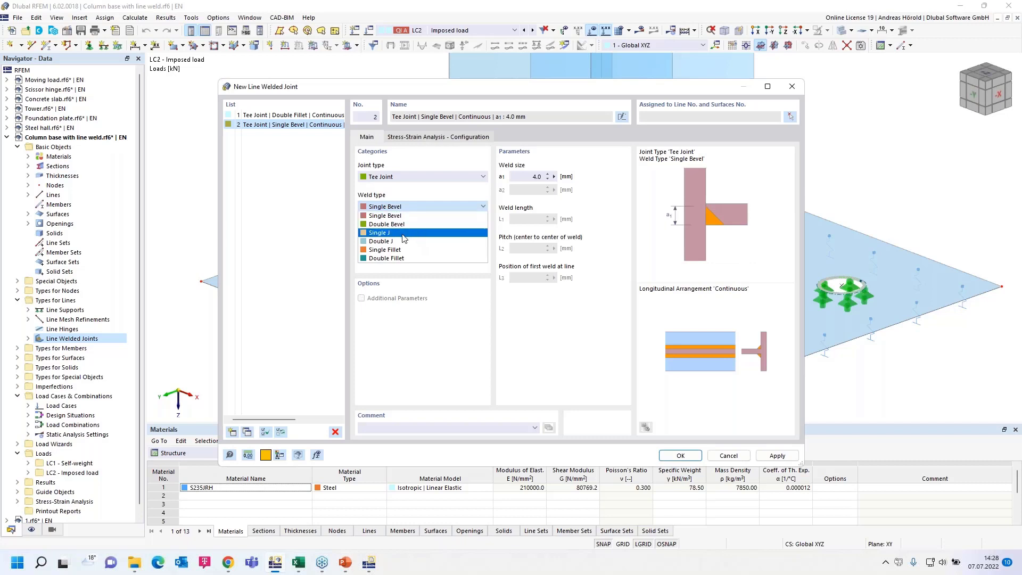
click(408, 233)
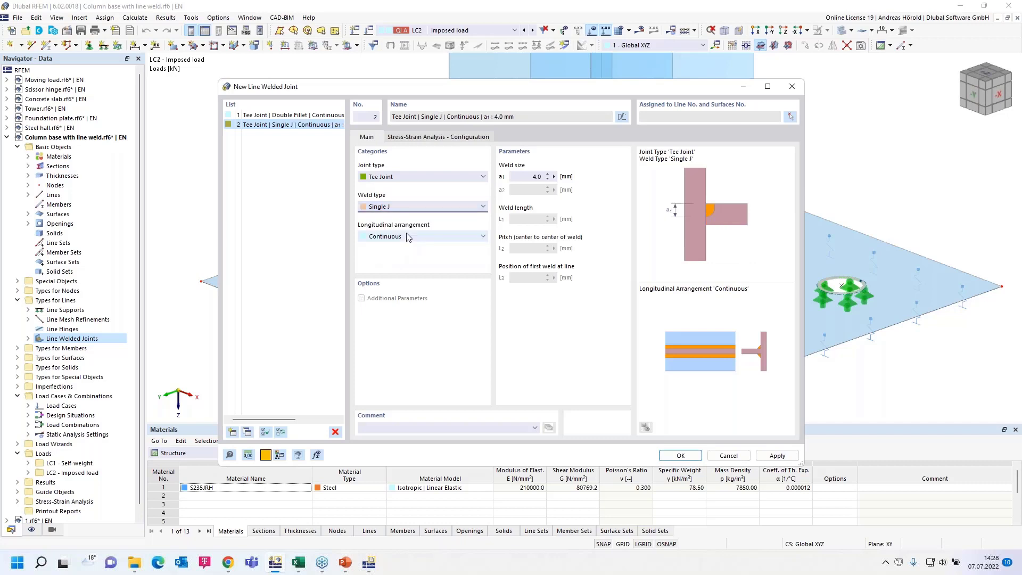
click(418, 208)
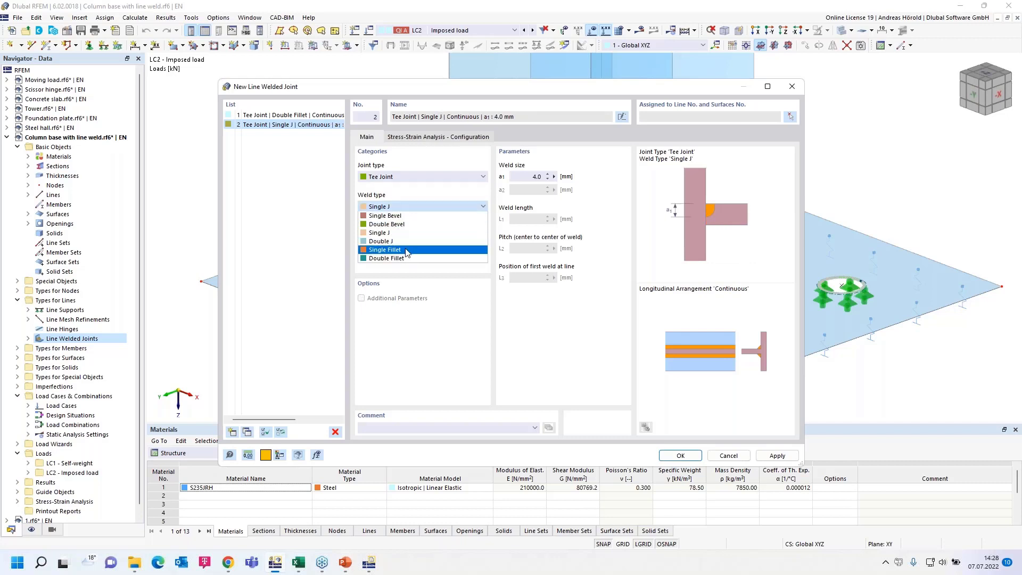
click(409, 241)
click(421, 212)
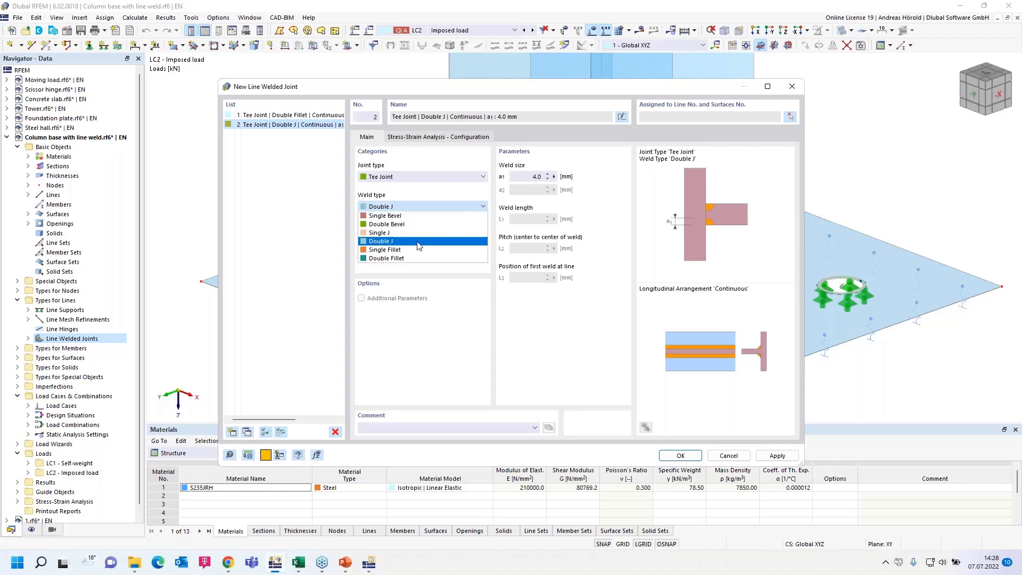
click(418, 250)
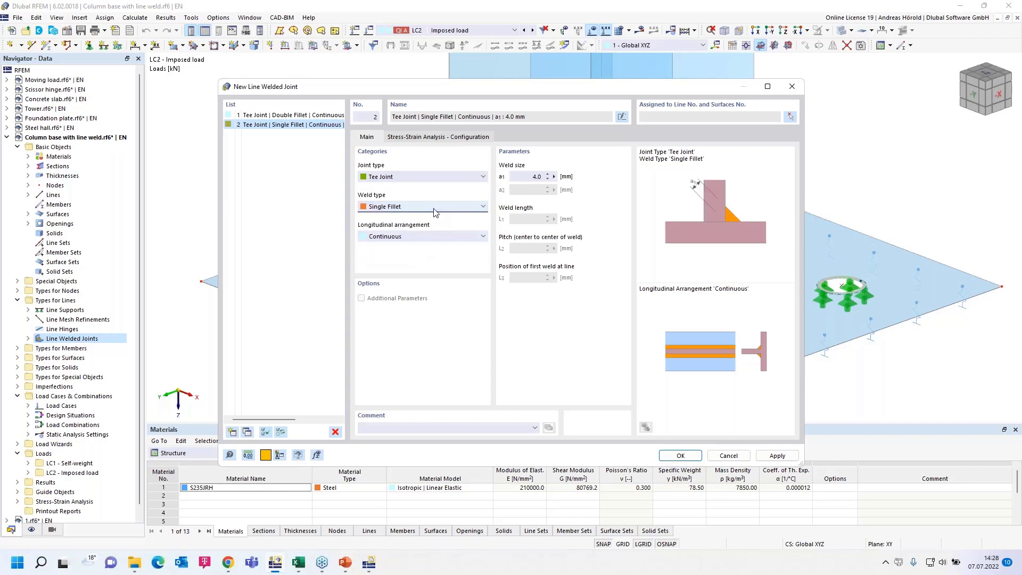
click(435, 212)
click(425, 258)
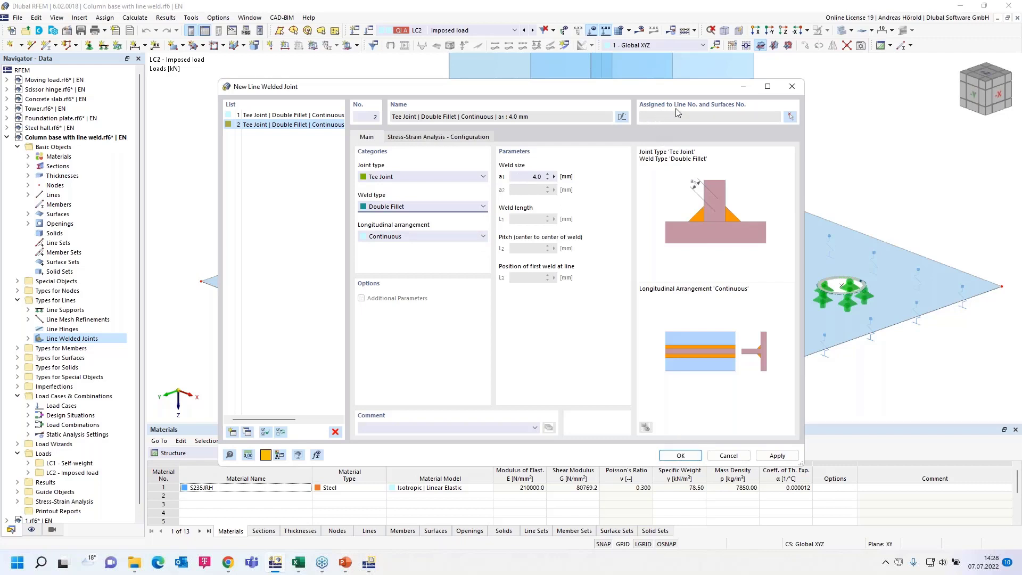
Step: Assign the double fillet tee joint to line 13 with web surface 4 and base plate surface 1, and save it
click(790, 117)
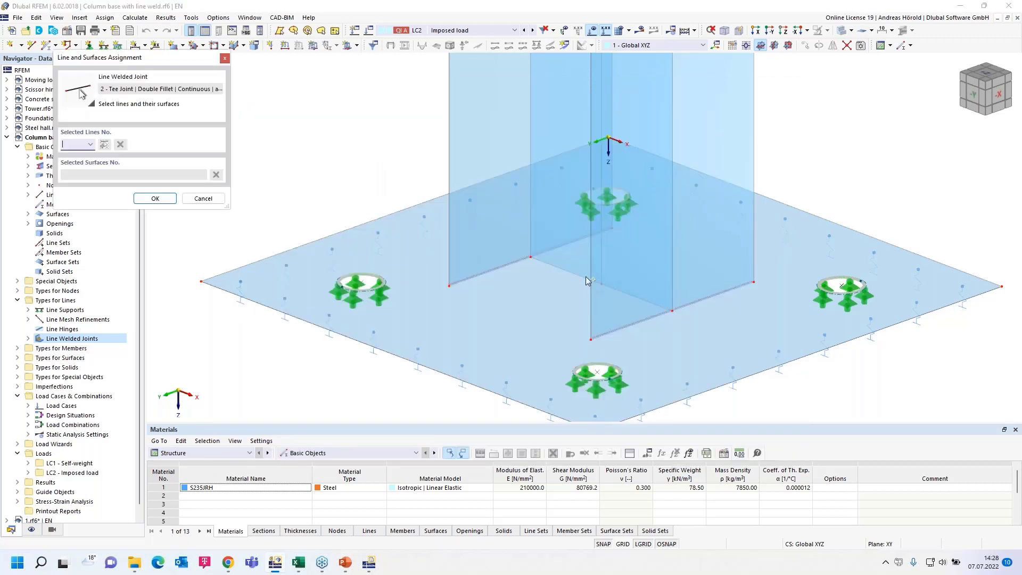
click(577, 276)
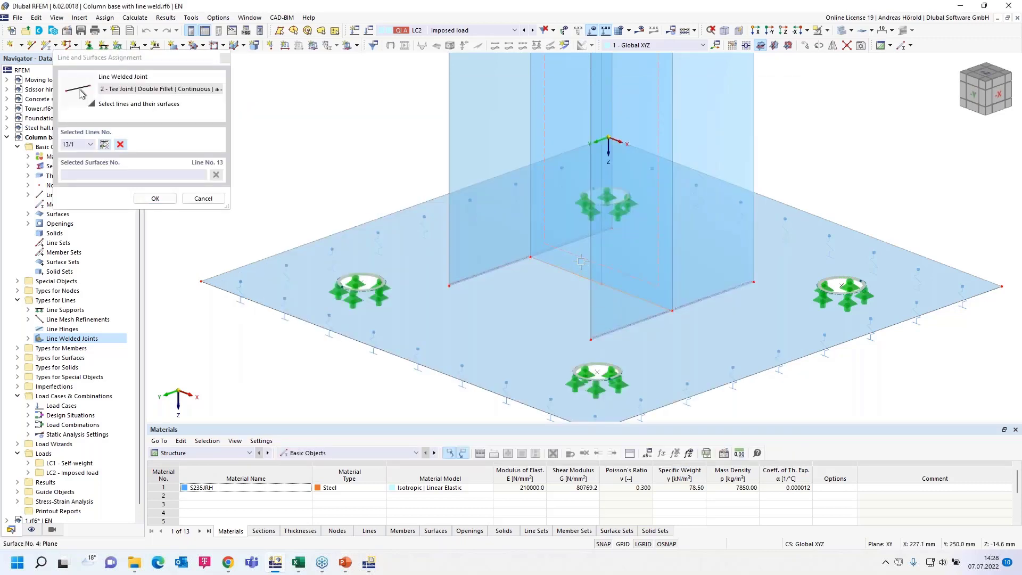
click(580, 260)
click(530, 311)
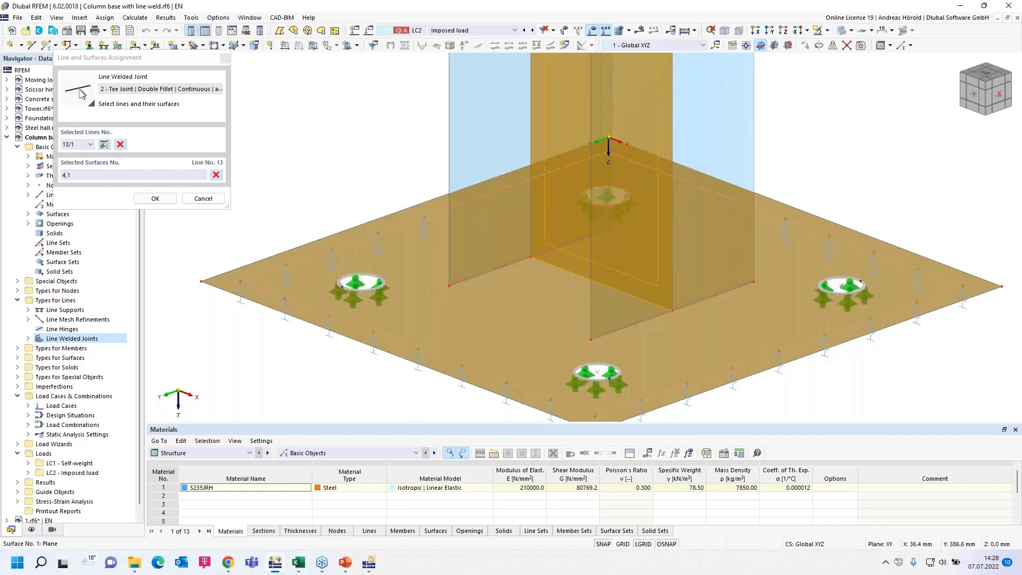
click(156, 200)
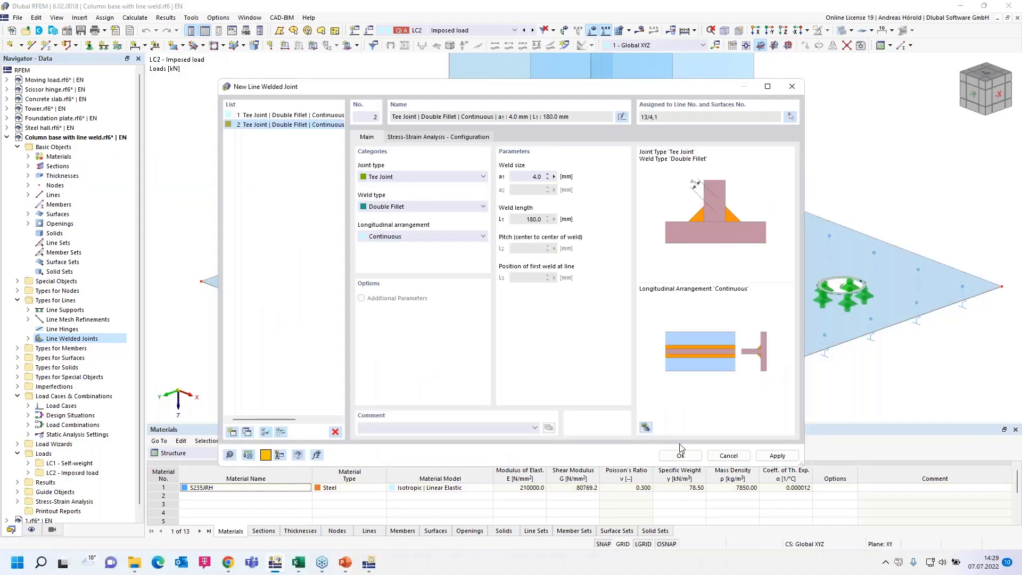
click(685, 456)
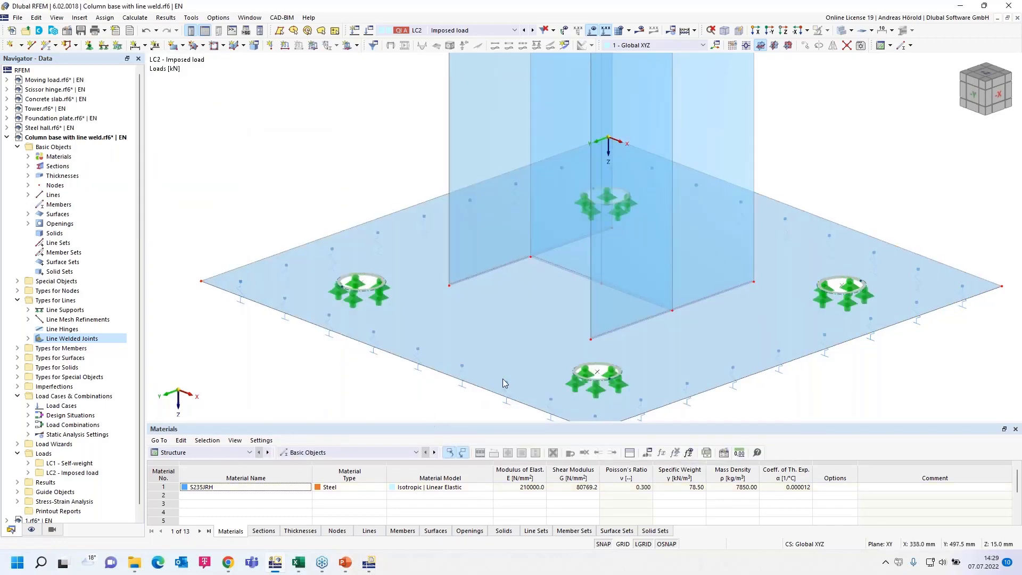
Step: Examine the new line welded joint along the web's base line in the model
scroll(574, 258, up, 1)
scroll(574, 256, up, 3)
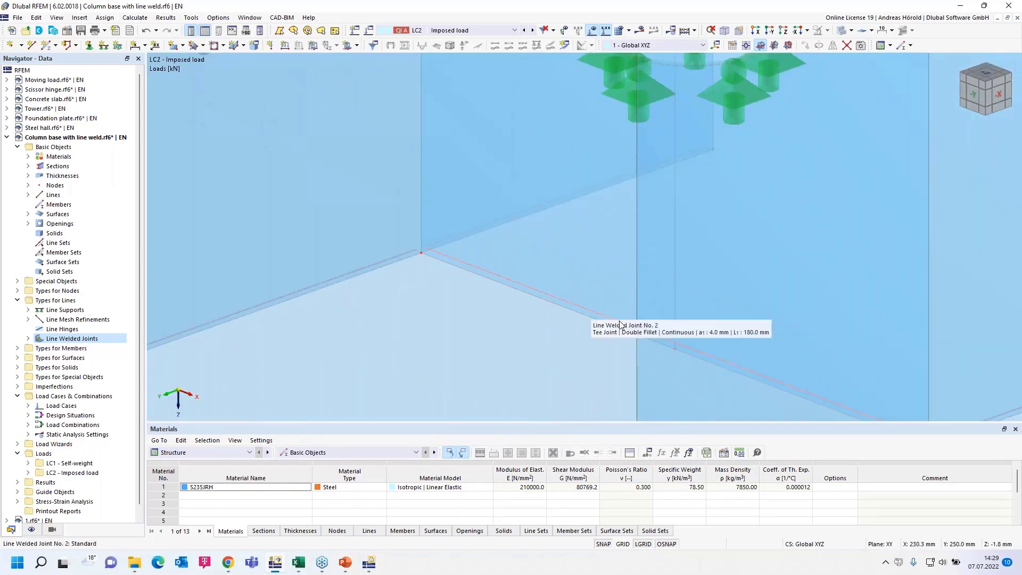
mouse_move(582, 311)
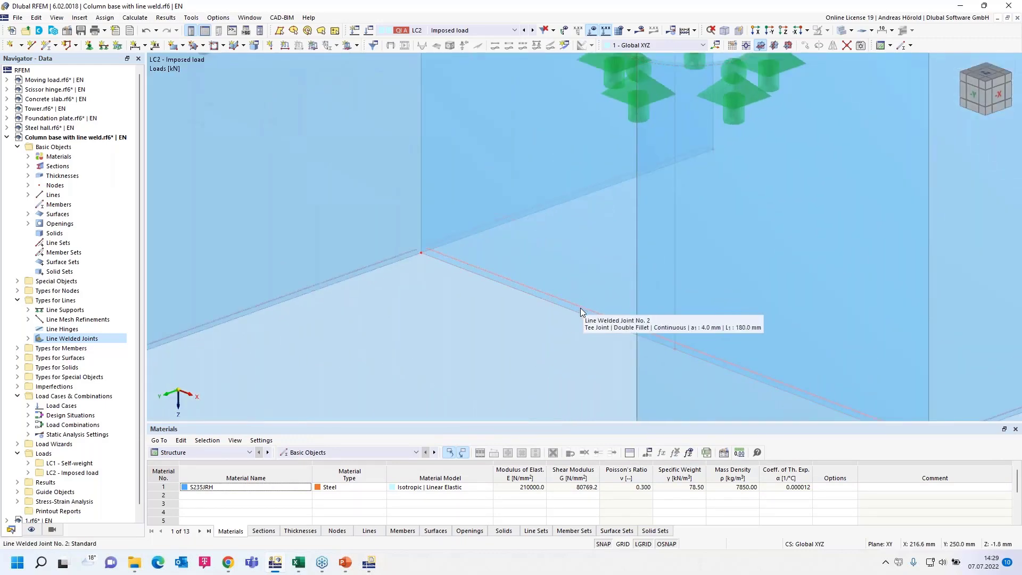
scroll(580, 307, down, 5)
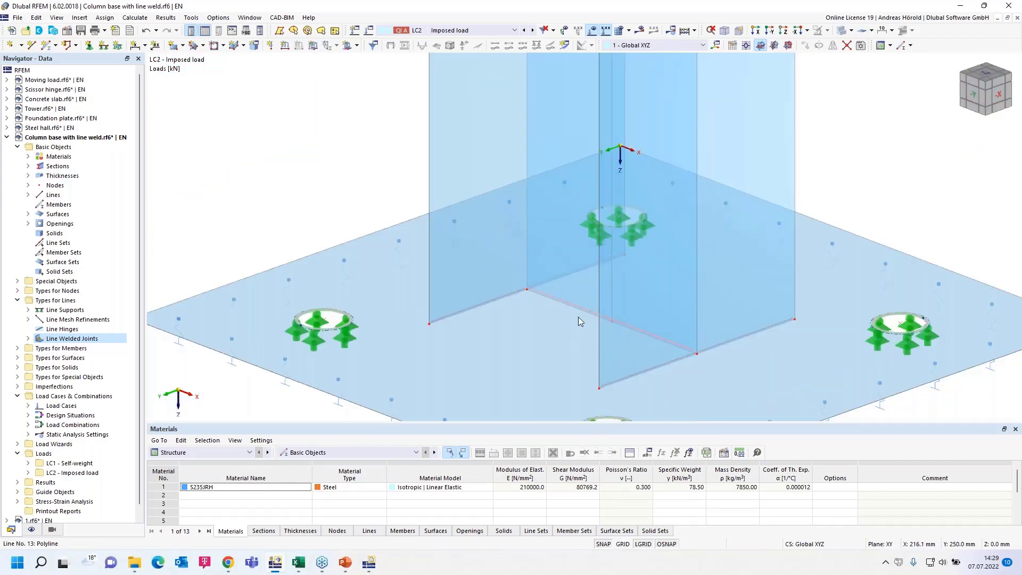
middle_drag(555, 306, 554, 302)
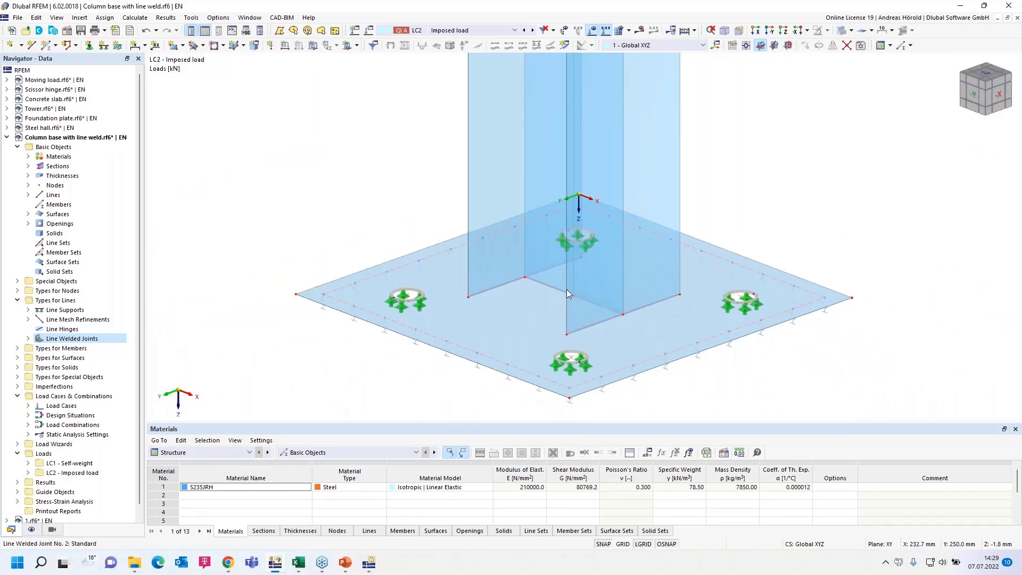
click(641, 32)
click(600, 320)
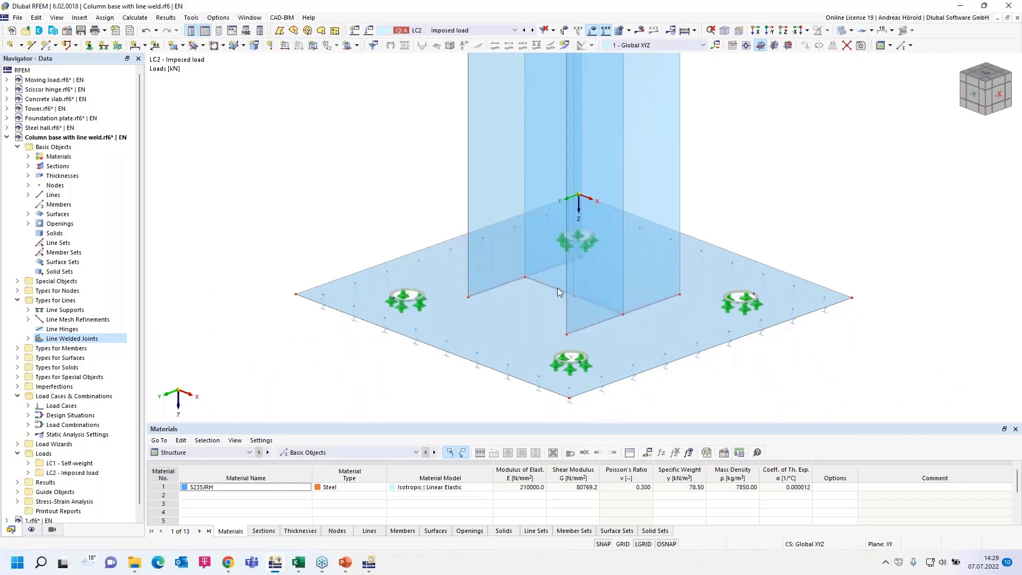
Step: Open the Stress-Strain Analysis input data table, switch on its results and start the required calculation
click(216, 453)
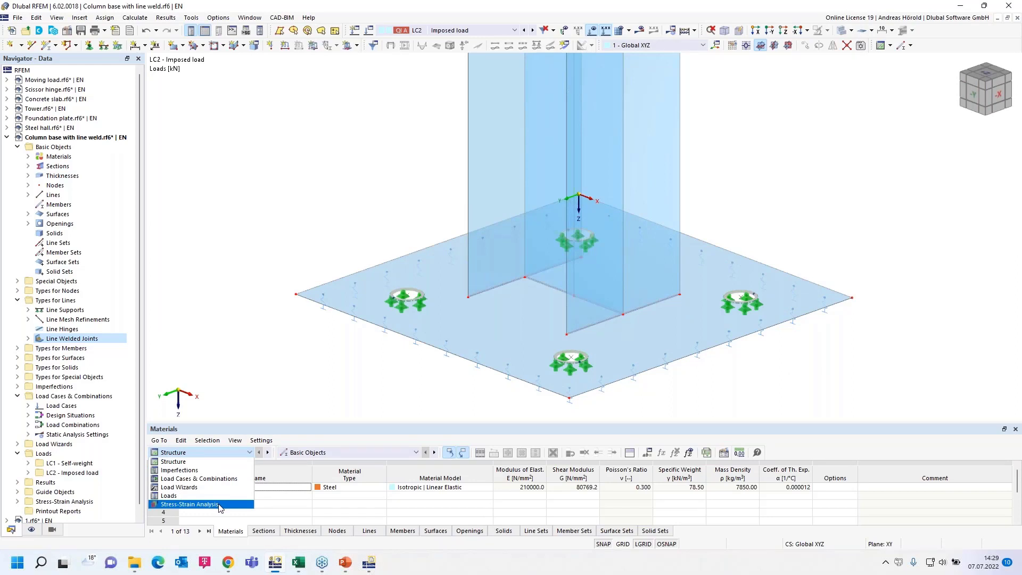
click(222, 505)
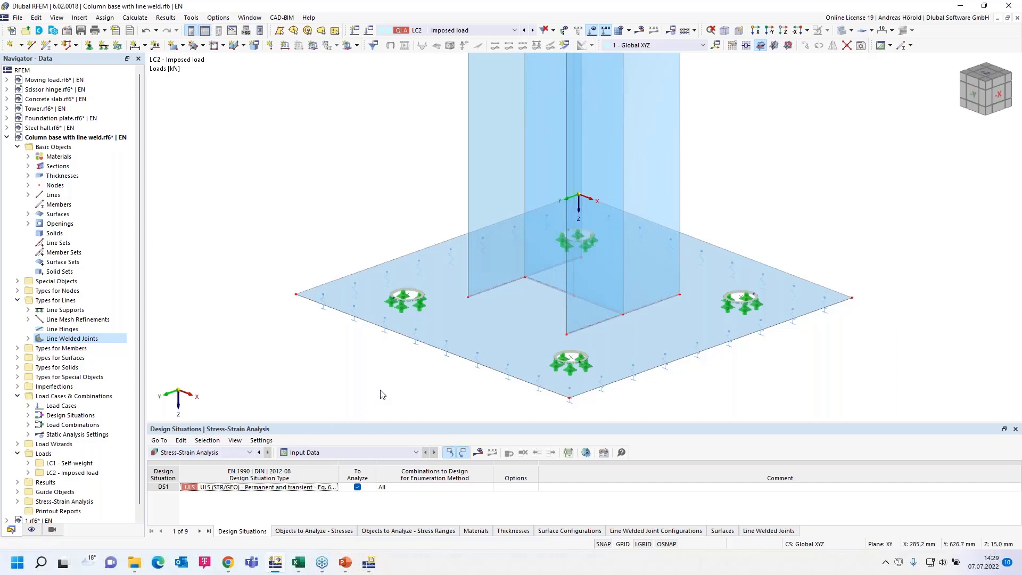
click(478, 454)
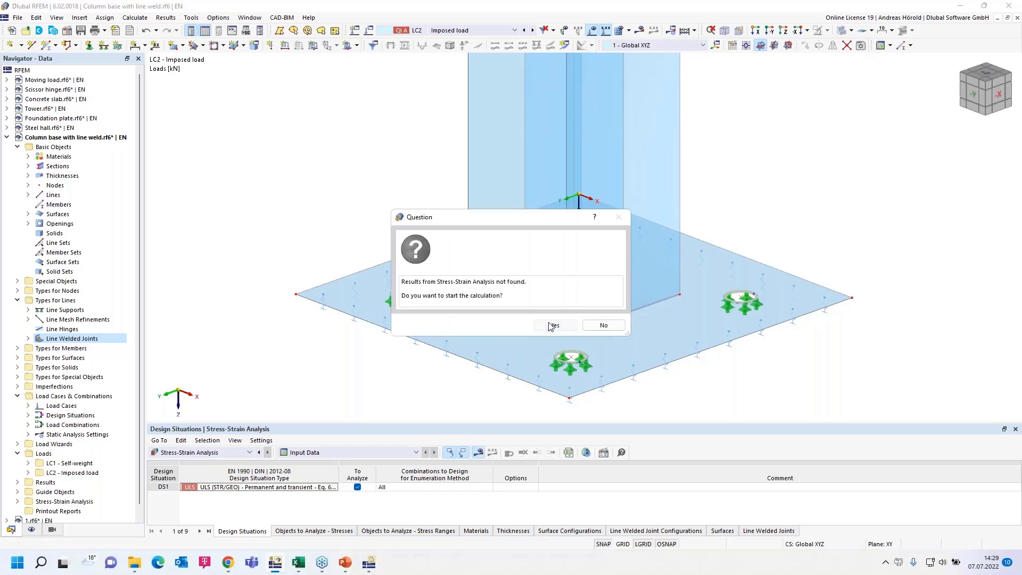
click(548, 325)
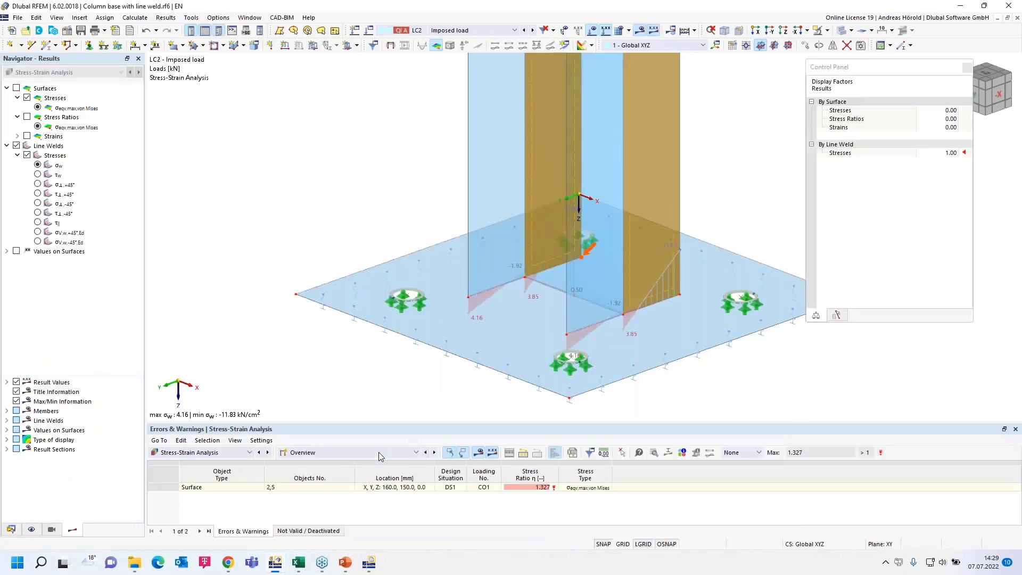
Step: Show the Stresses in Line Welds results by design situation and enlarge the table so all stress rows fit
click(314, 453)
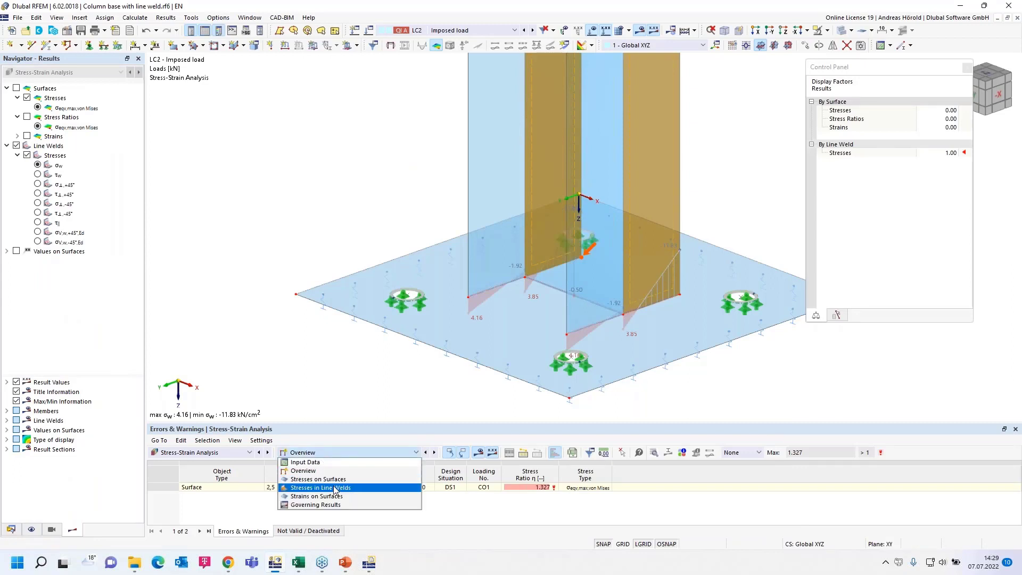
click(350, 488)
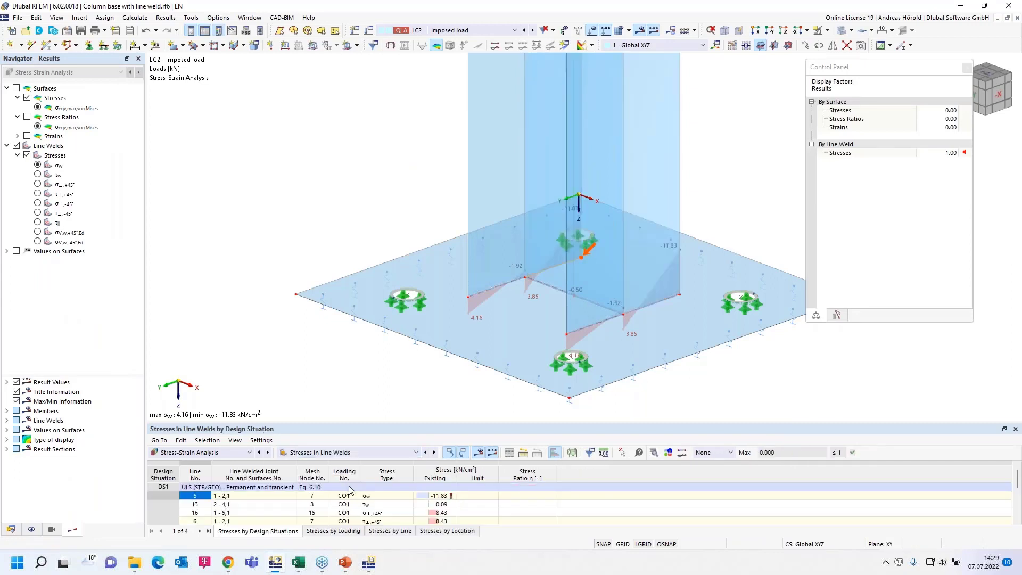
drag(432, 413, 432, 337)
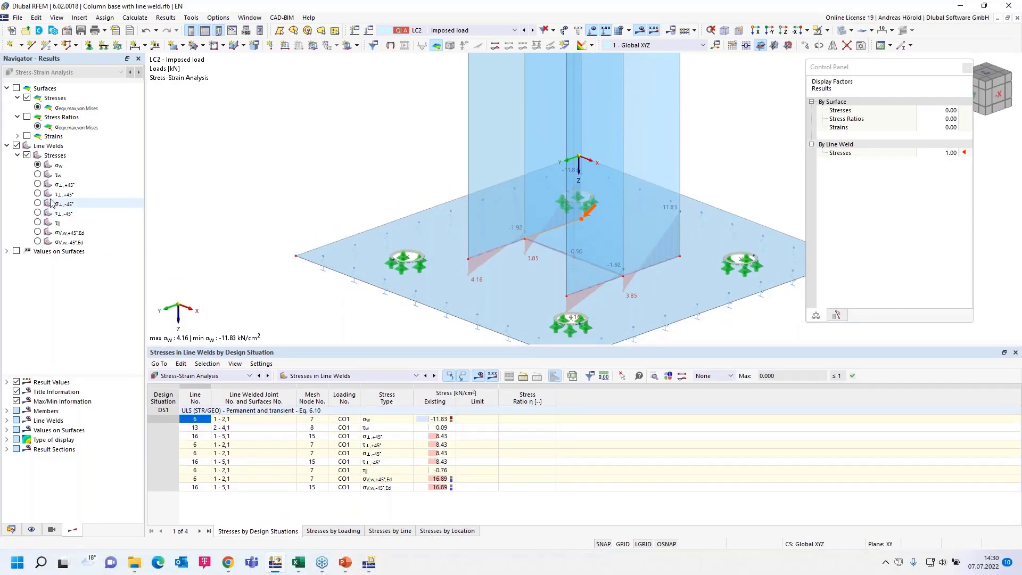
Step: Display the line weld stresses τw, τ|| and the equivalent stress σV,w,+45°,Ed one after another on the column base
click(37, 175)
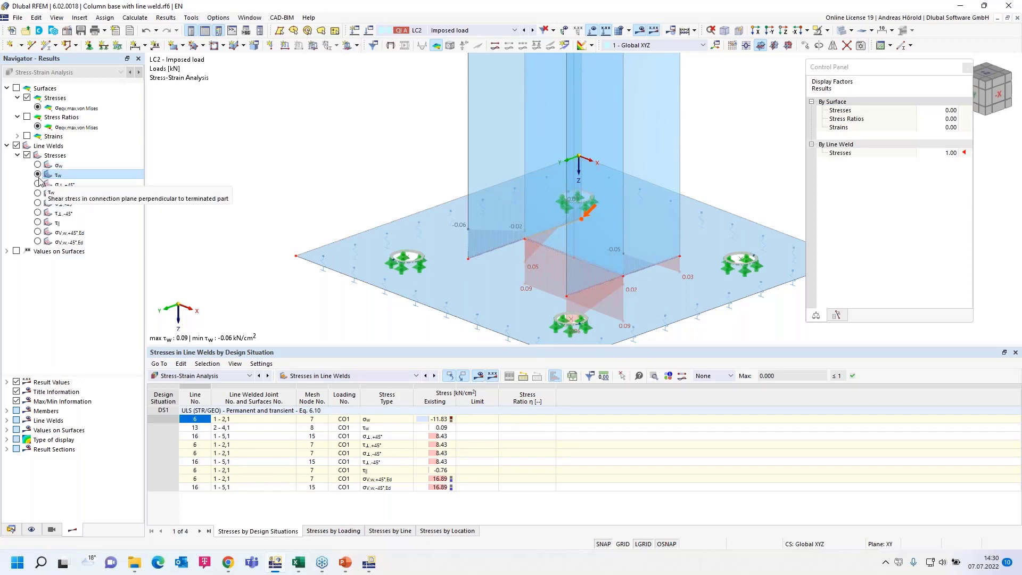
click(38, 223)
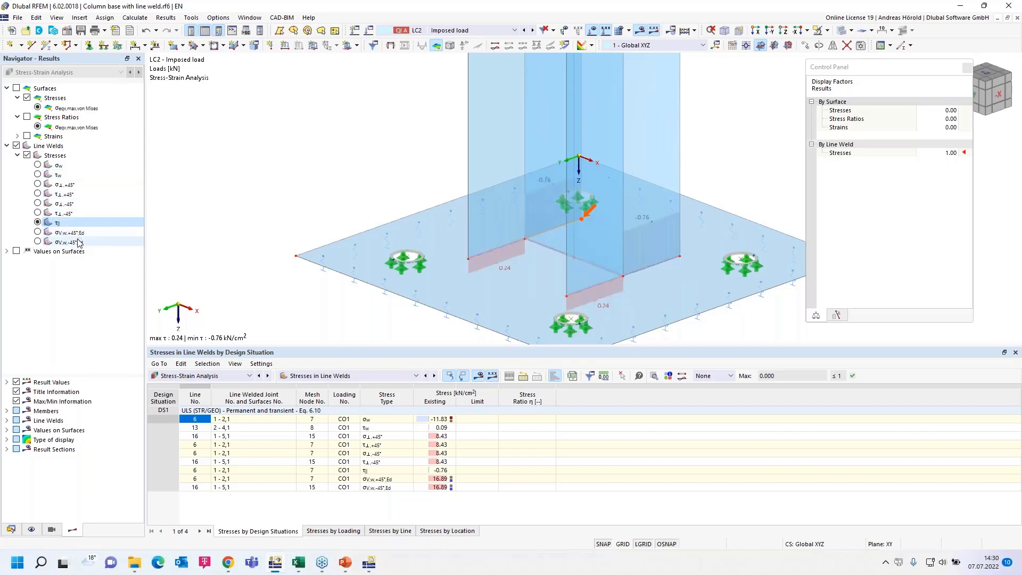
click(37, 232)
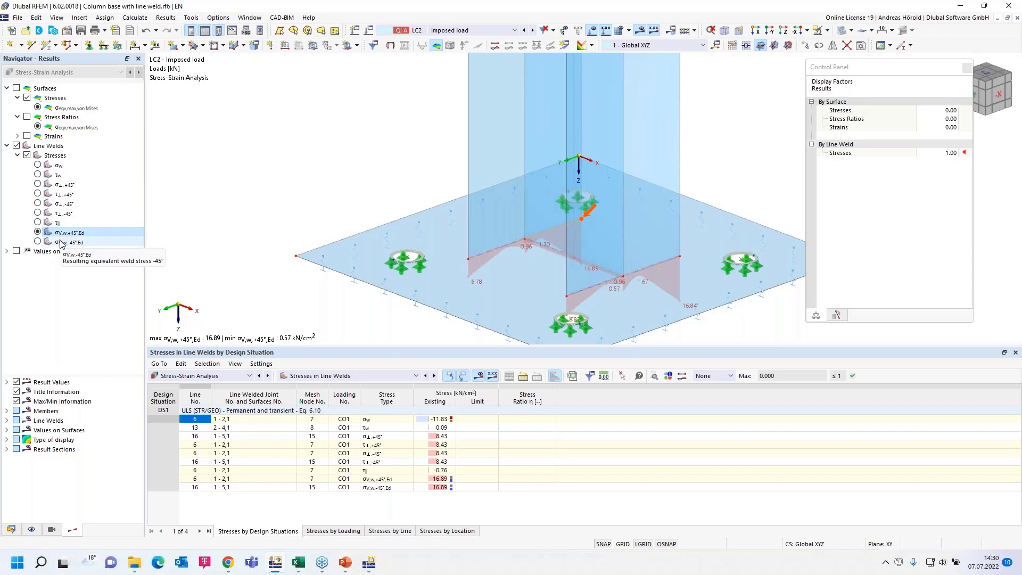
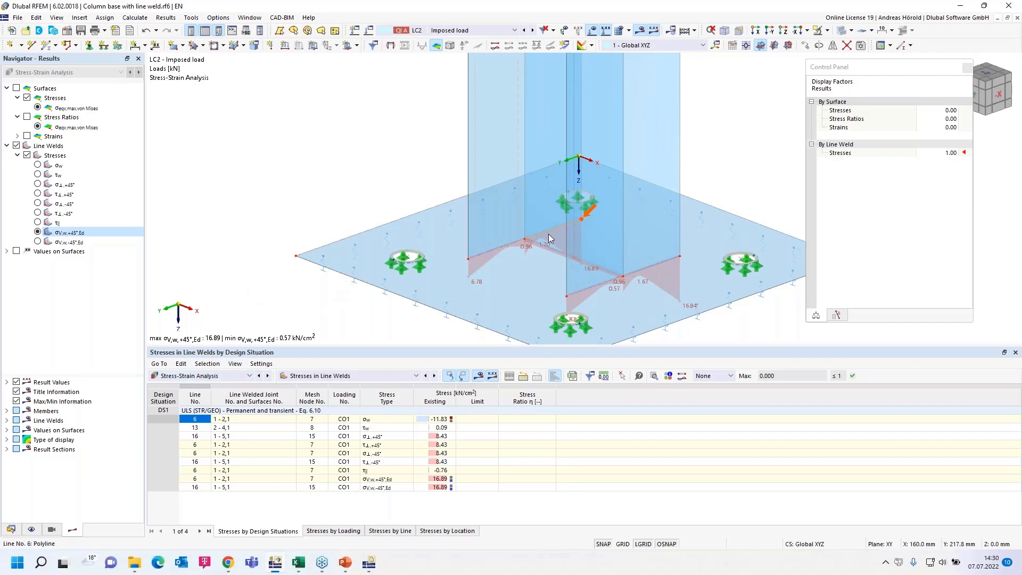
mouse_move(482, 297)
Step: Switch to Chrome and go from the current webinar's page to the Dlubal Webinars overview
click(228, 563)
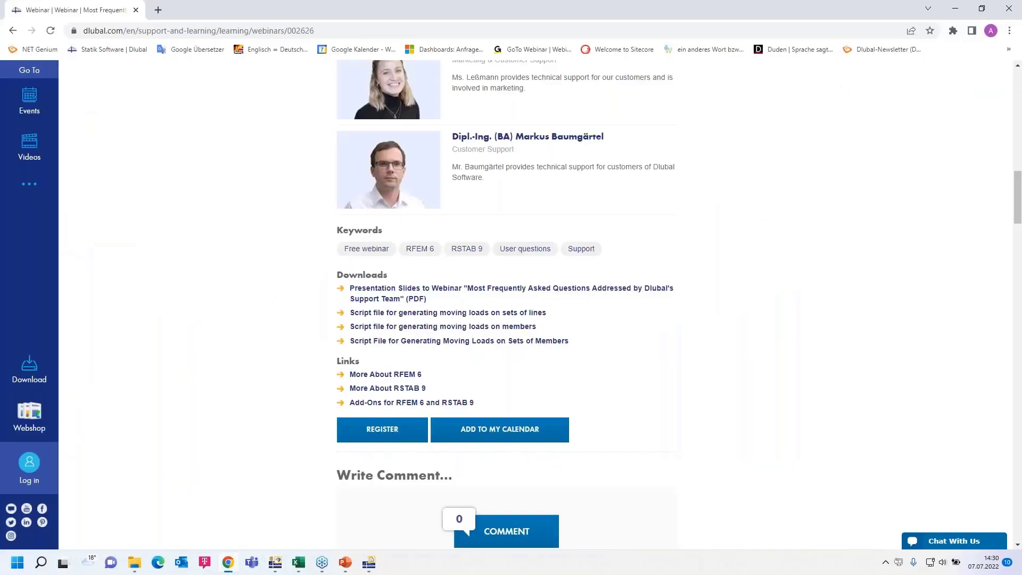
scroll(511, 304, up, 15)
scroll(340, 192, up, 5)
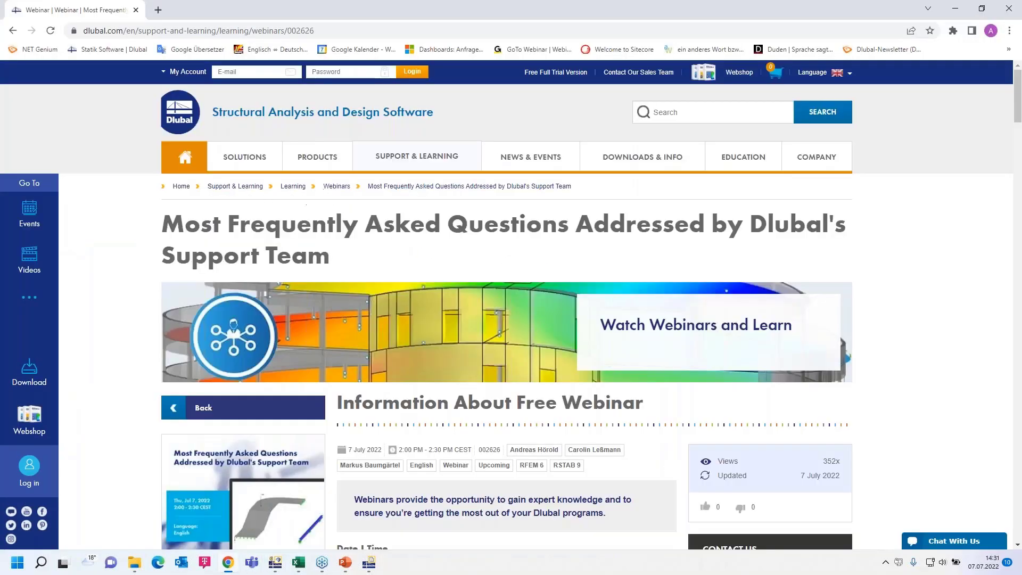
click(336, 186)
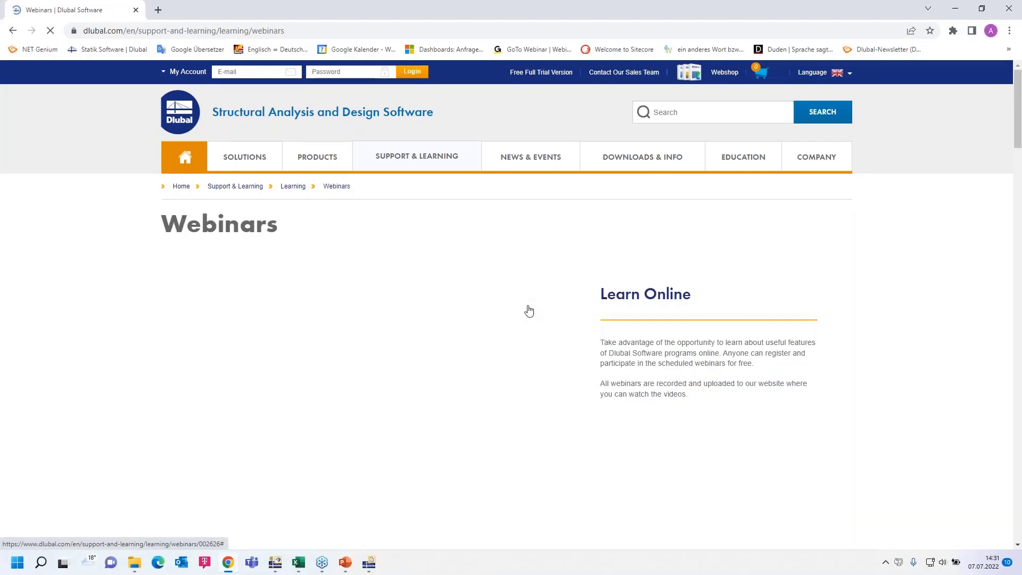
Step: Look through the webinar list for upcoming events such as Stress Analysis of Surfaces and Members in RFEM 6 and RSTAB 9
mouse_move(520, 155)
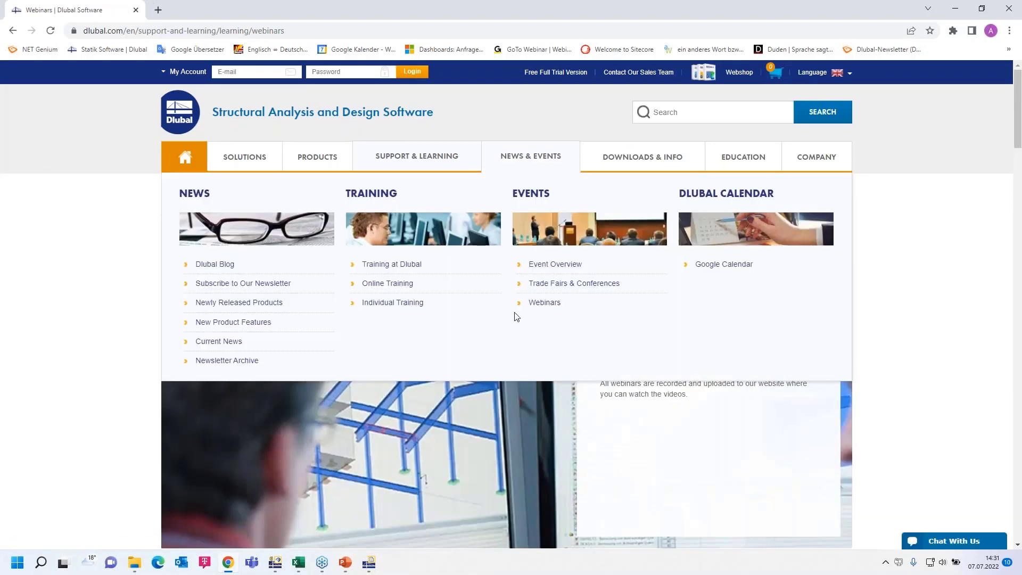
scroll(519, 306, down, 8)
scroll(519, 304, down, 3)
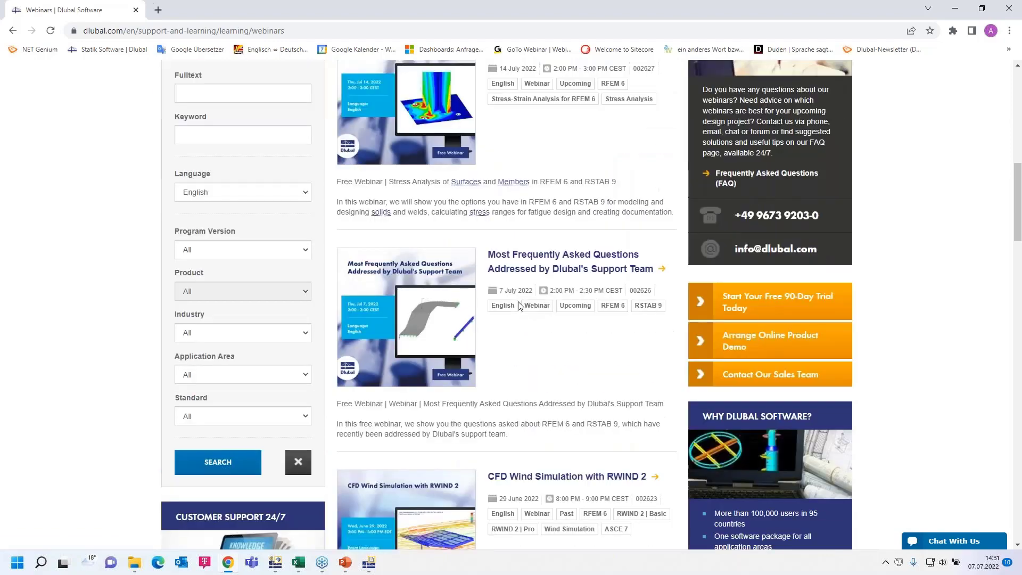
scroll(519, 305, down, 3)
scroll(519, 304, up, 5)
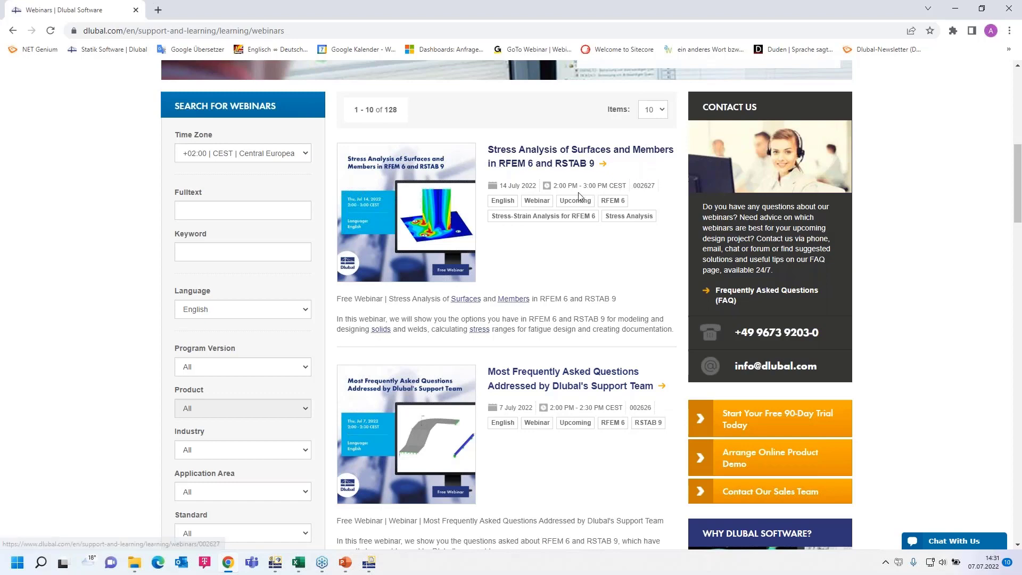
click(519, 222)
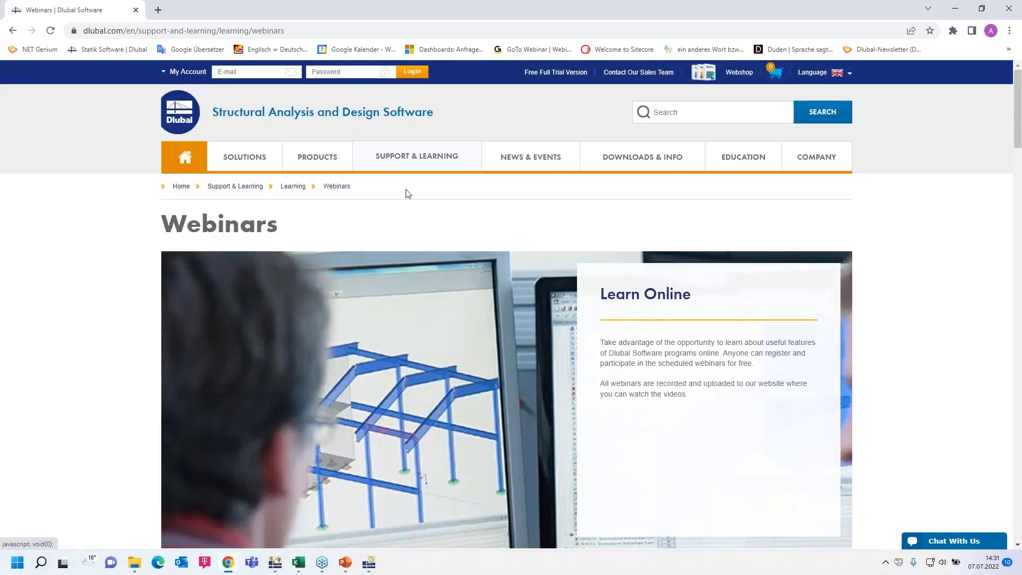
Step: Open the Frequently Asked Questions (FAQ) page and run a full-text search for "Template"
mouse_move(402, 161)
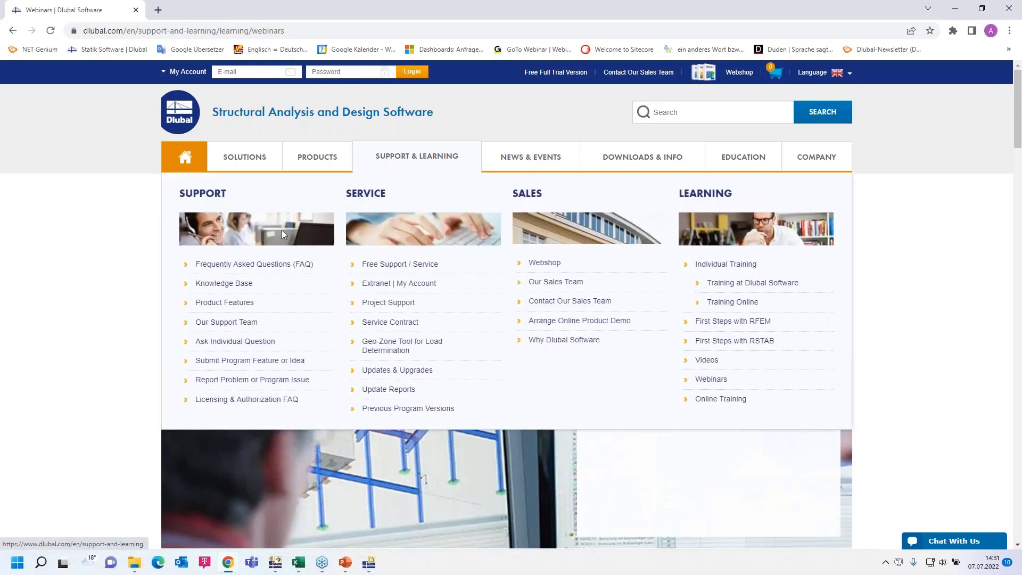
click(245, 266)
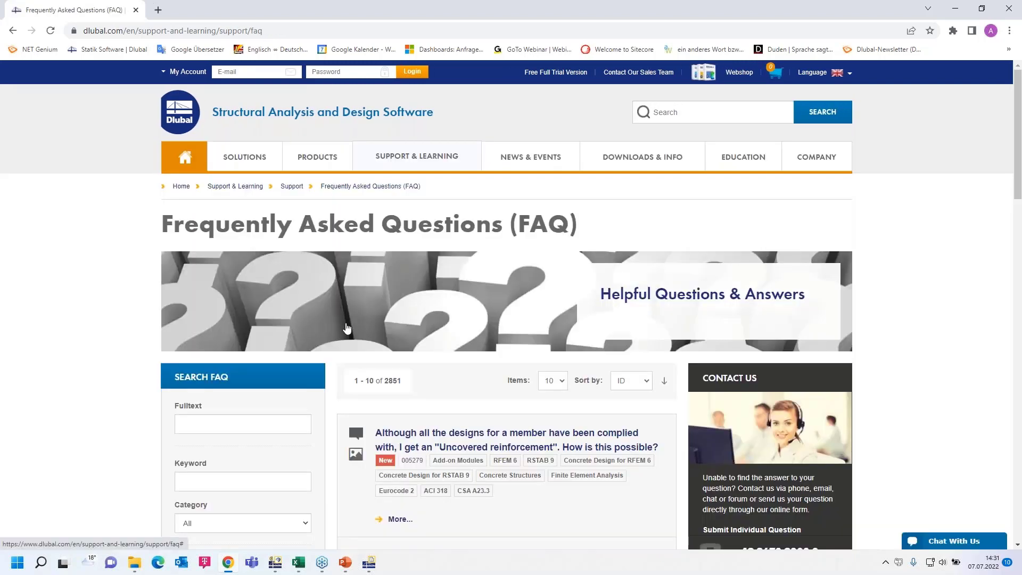
scroll(346, 329, down, 2)
scroll(205, 365, up, 1)
click(219, 365)
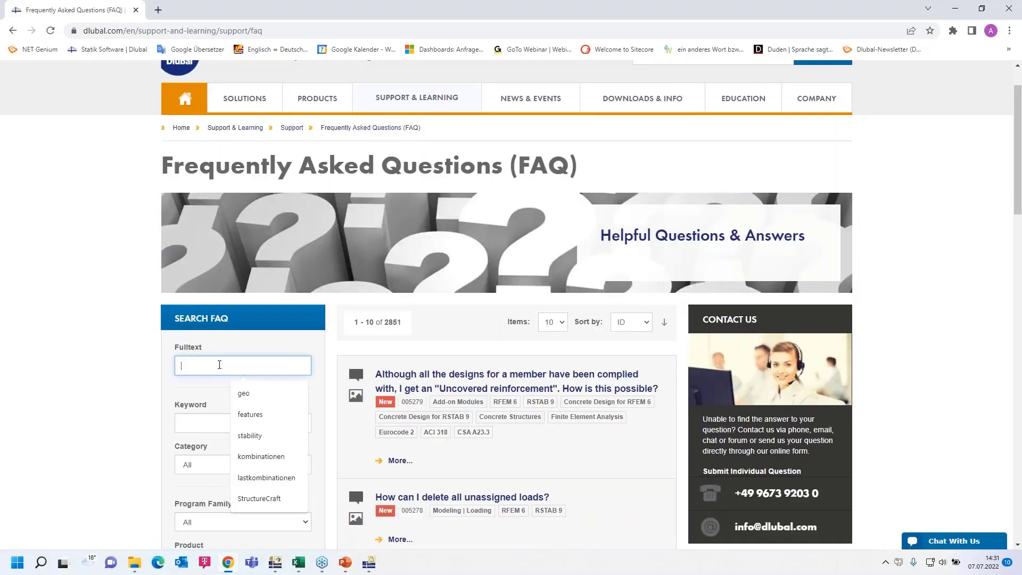
text(Templat)
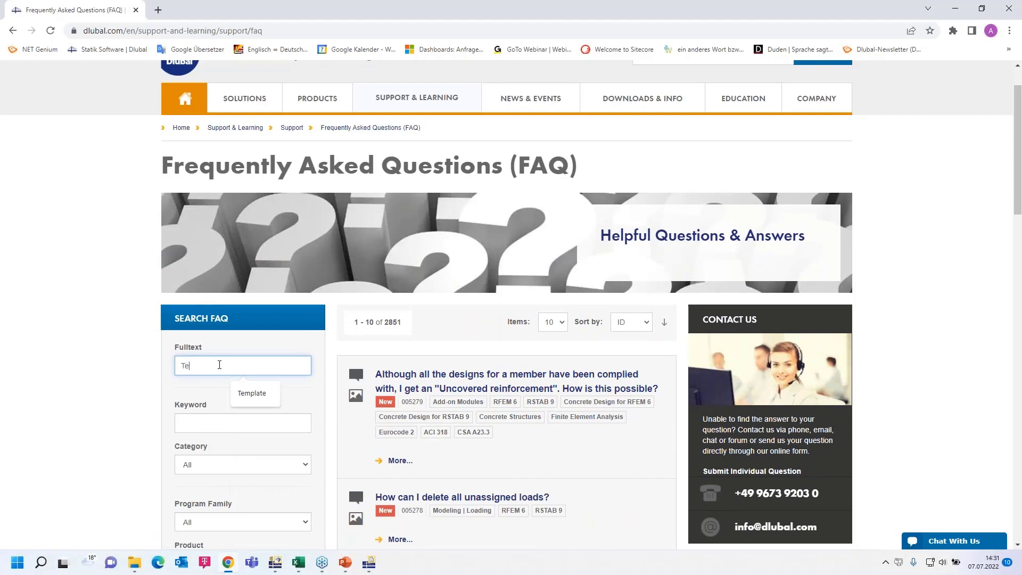
text(e)
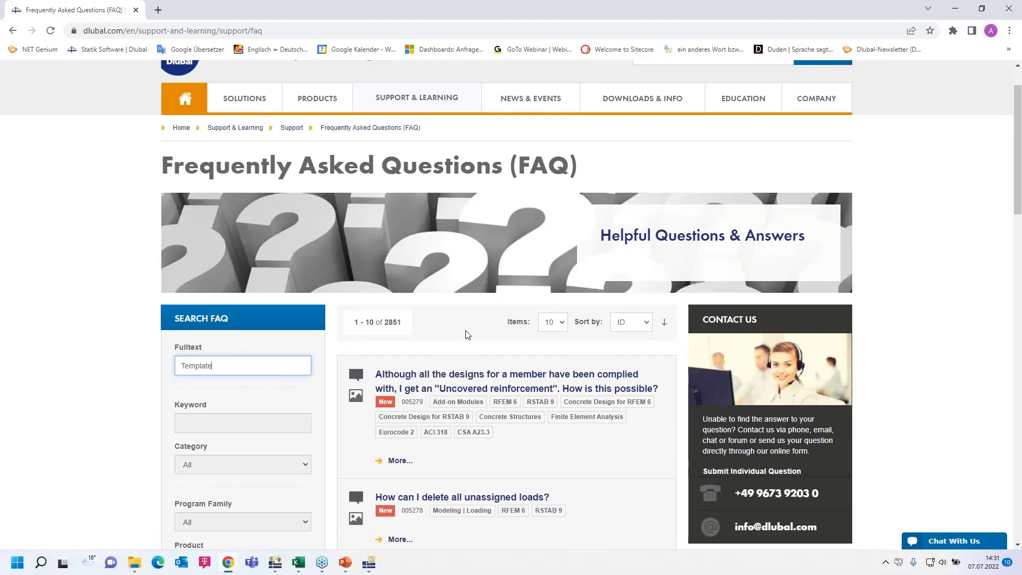
scroll(513, 371, down, 3)
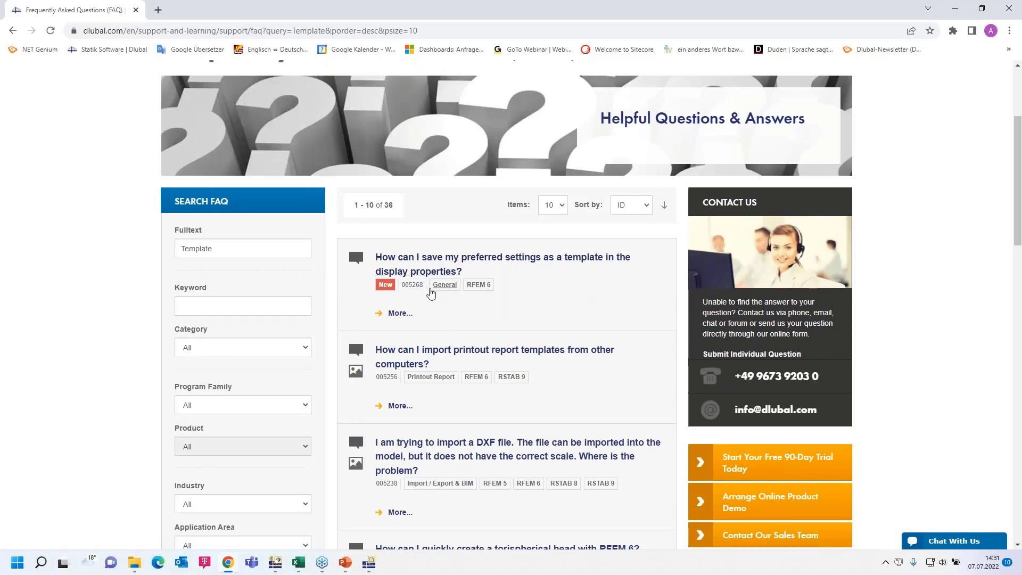
Step: Expand and read the answers on saving display properties as a template and importing printout report templates from other computers
click(398, 314)
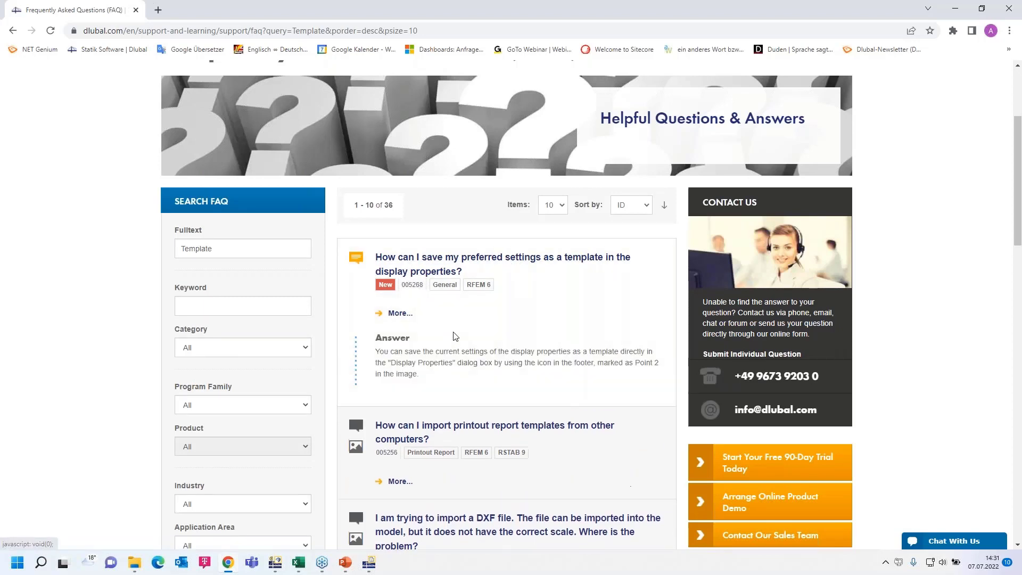
scroll(455, 336, down, 1)
scroll(455, 336, down, 4)
click(399, 189)
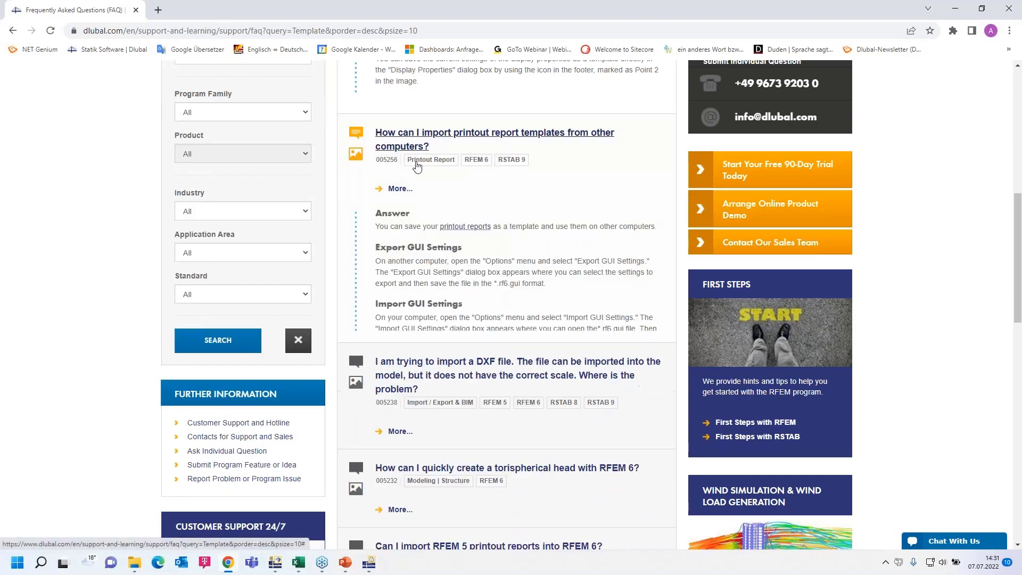
scroll(415, 266, down, 3)
scroll(415, 266, up, 3)
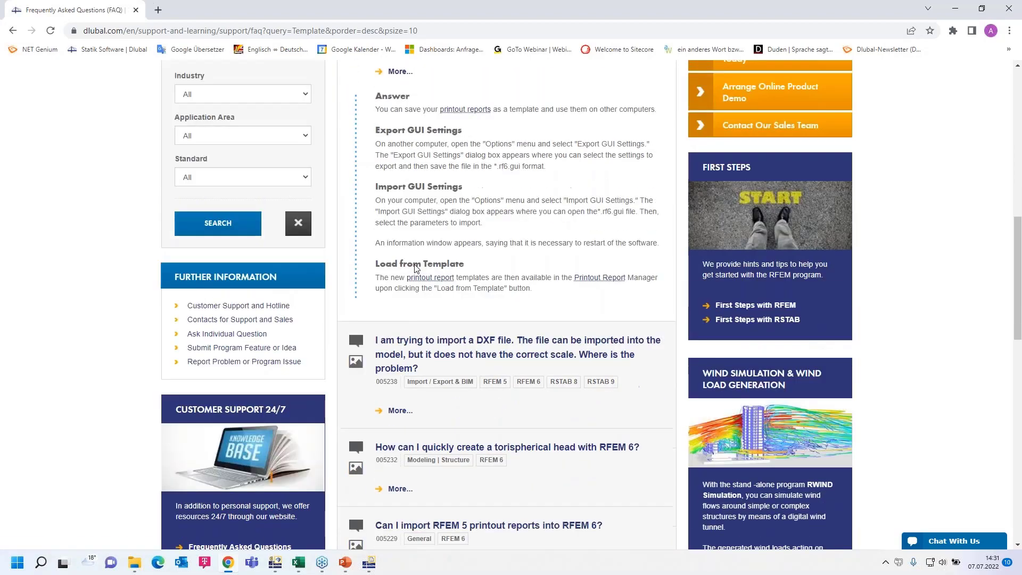
Step: Open the full FAQ page on importing printout report templates from other computers
scroll(415, 266, up, 1)
click(400, 247)
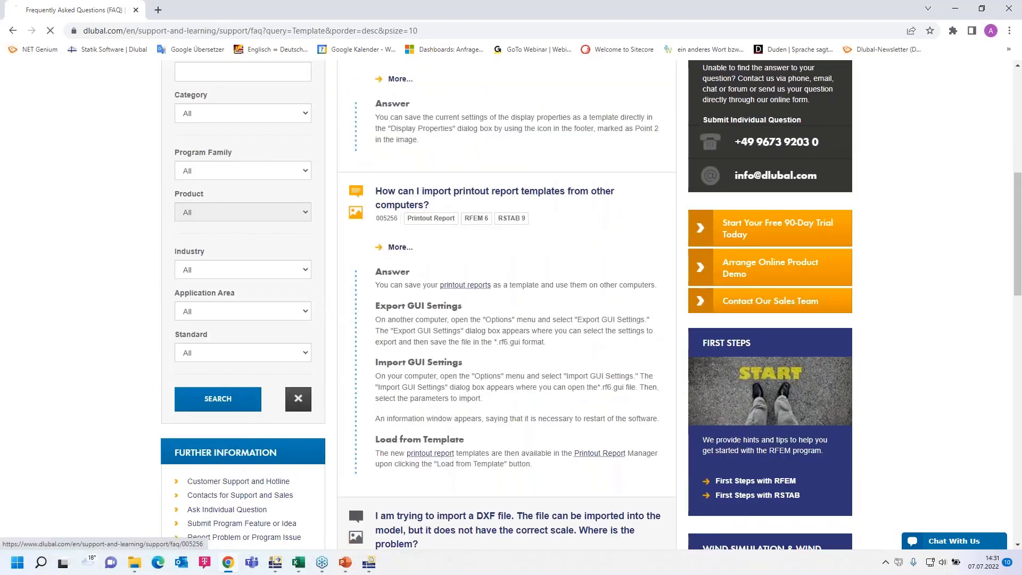
scroll(445, 339, down, 8)
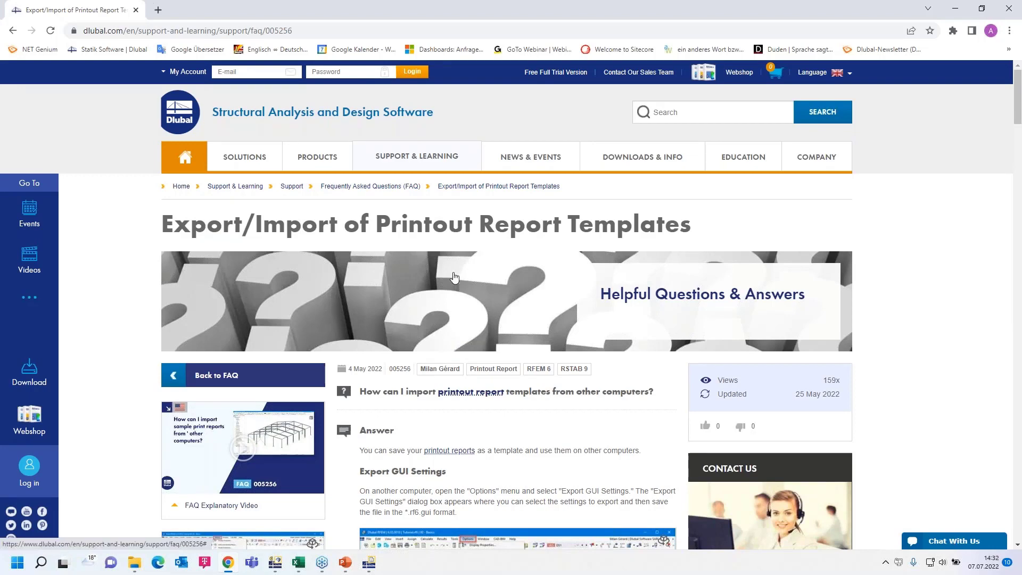
Step: Open the Free Full Trial Version page and look through the RFEM 6, RSTAB 9, RSECTION 1 and RWIND 2 downloads
click(544, 76)
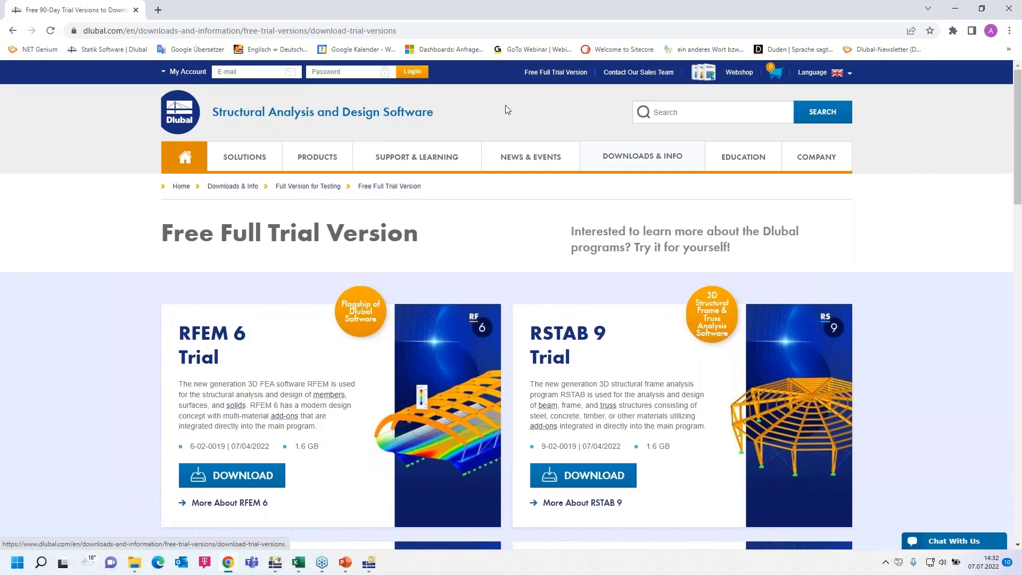
mouse_move(425, 155)
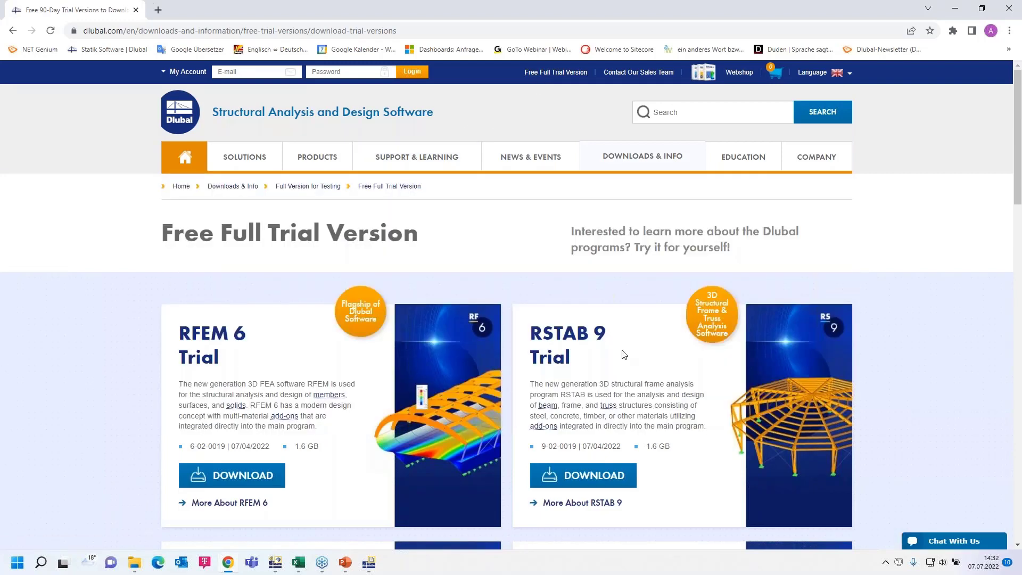
scroll(487, 377, down, 4)
scroll(483, 378, up, 2)
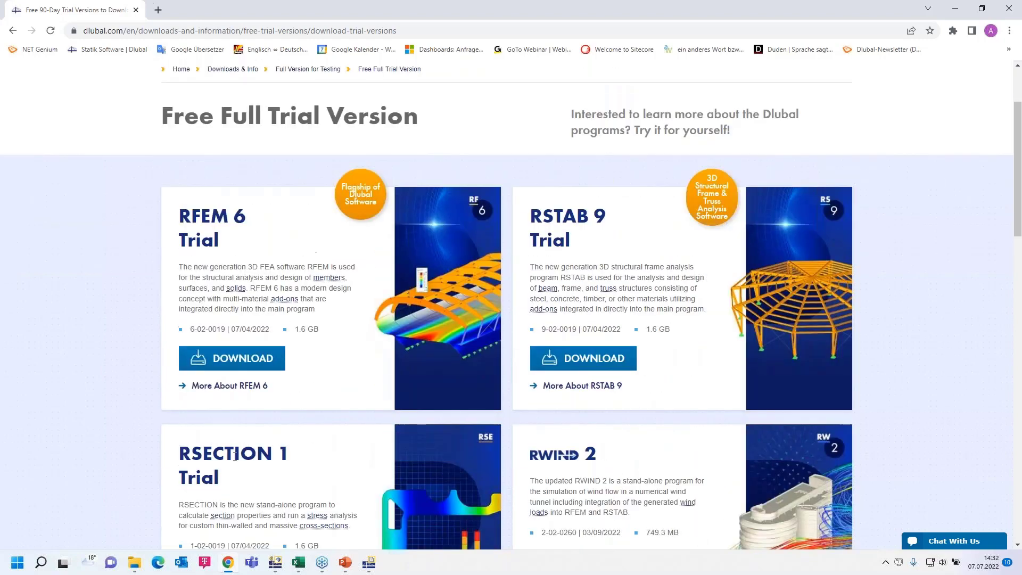
scroll(625, 466, up, 2)
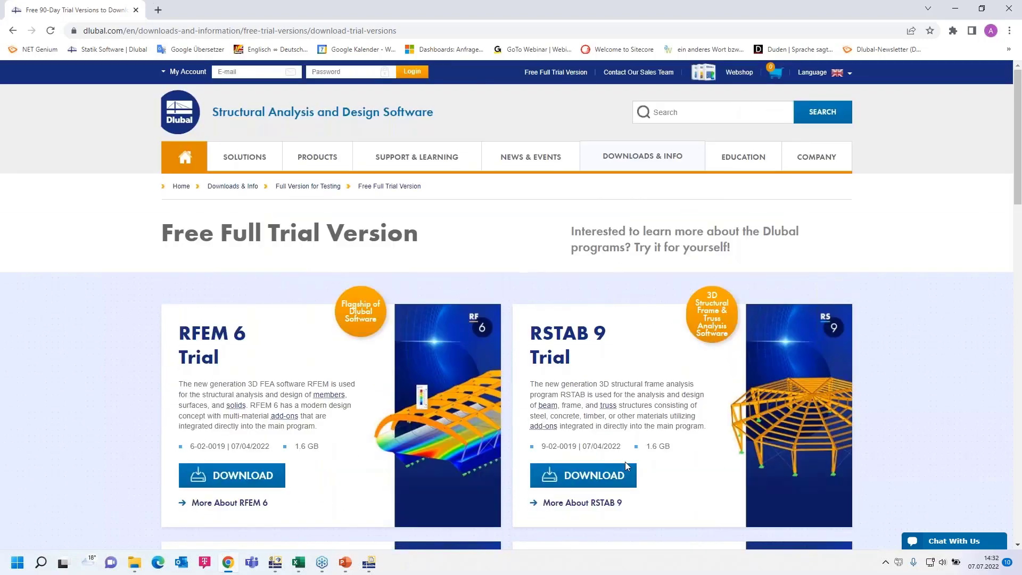
scroll(625, 466, down, 4)
scroll(626, 465, down, 4)
scroll(627, 464, up, 7)
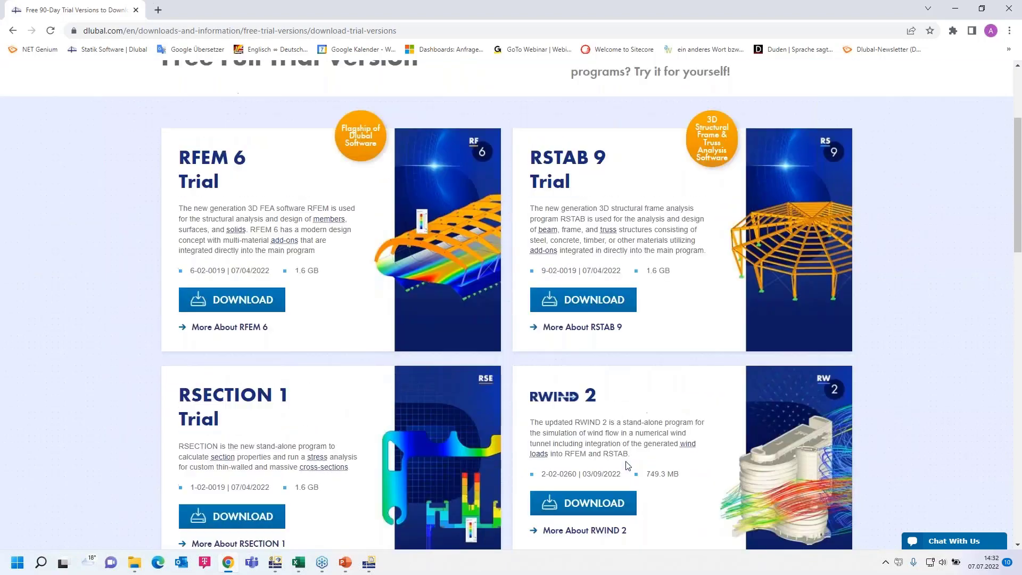